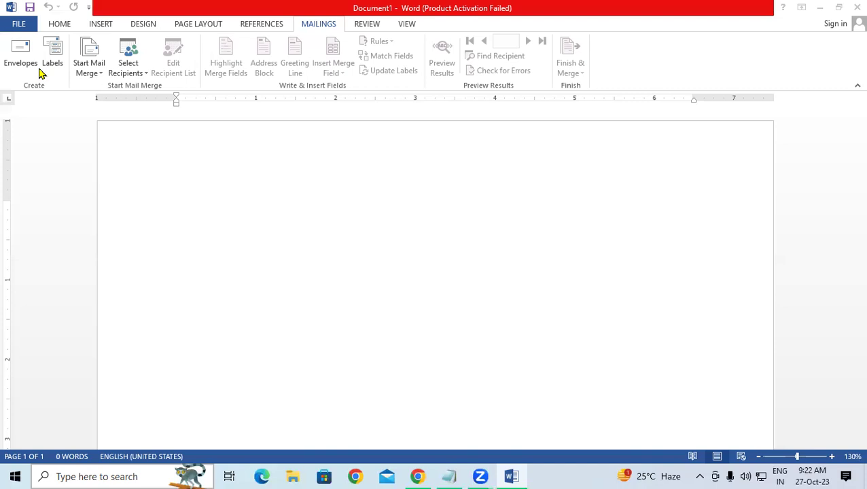
Open the Envelopes dialog from Mailings and delete the existing return address
{"action": "left_click", "coordinate": [39, 73]}
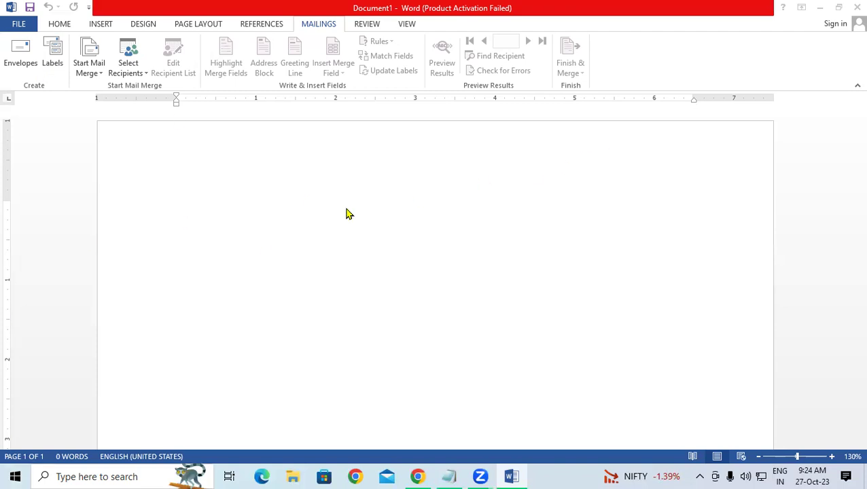
{"action": "left_click", "coordinate": [26, 55]}
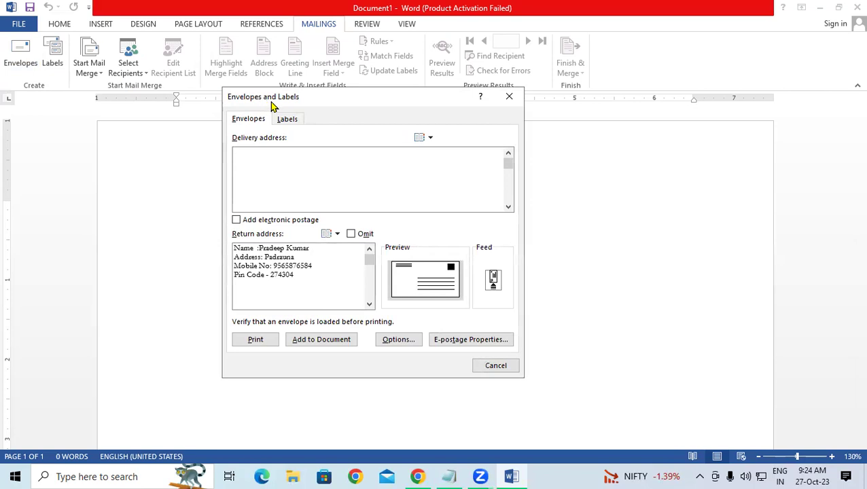
{"action": "left_click_drag", "start_coordinate": [271, 103], "coordinate": [278, 90]}
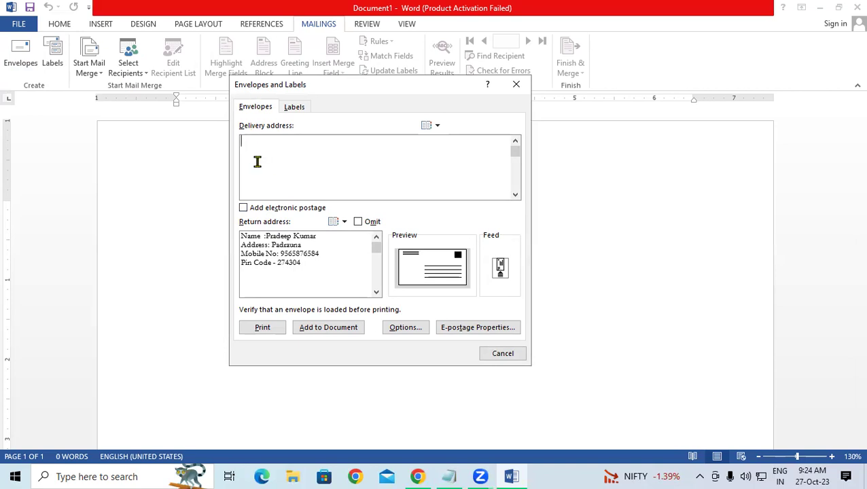
{"action": "left_click_drag", "start_coordinate": [335, 263], "coordinate": [220, 223]}
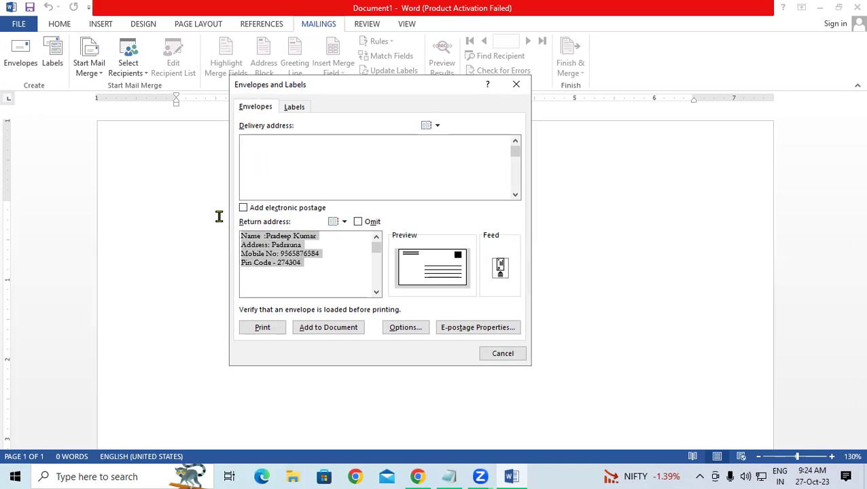
{"action": "key", "text": "Delete"}
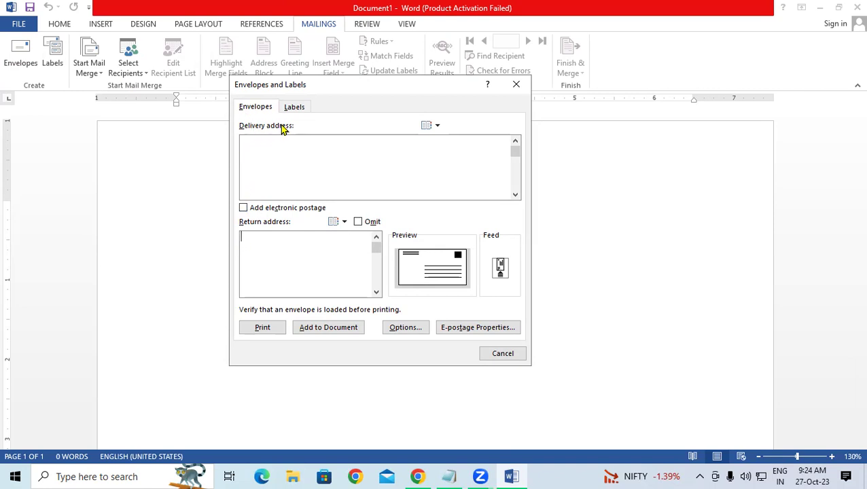
In the Delivery address box, type the 'Name :' line with the recipient's name and the 'Address:' line with their town
{"action": "left_click", "coordinate": [245, 139]}
{"action": "type", "text": "Name "}
{"action": "type", "text": " :"}
{"action": "key", "text": "Return"}
{"action": "type", "text": "Add"}
{"action": "key", "text": "BackSpace"}
{"action": "type", "text": "dress"}
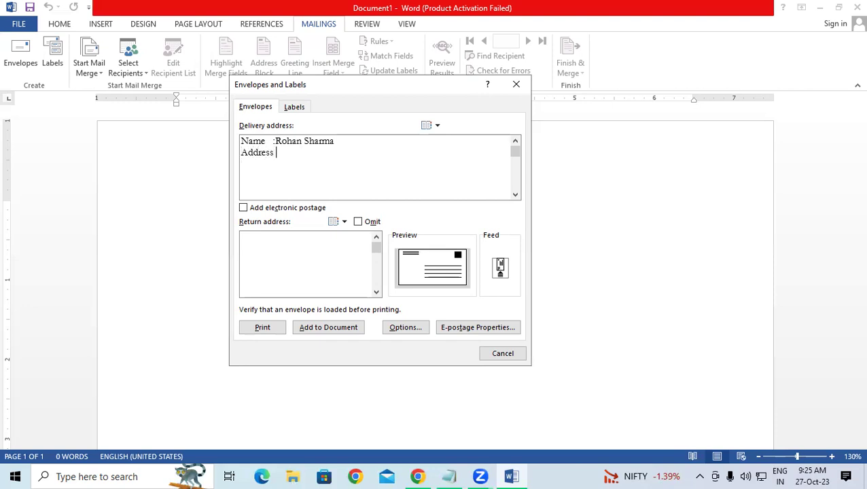
{"action": "key", "text": "BackSpace"}
{"action": "type", "text": ": Ramkola"}
{"action": "key", "text": "Return"}
Add the 'Mobile No:' line with the recipient's mobile number and the 'Pin Code:' line with their pin code
{"action": "type", "text": "Mobile"}
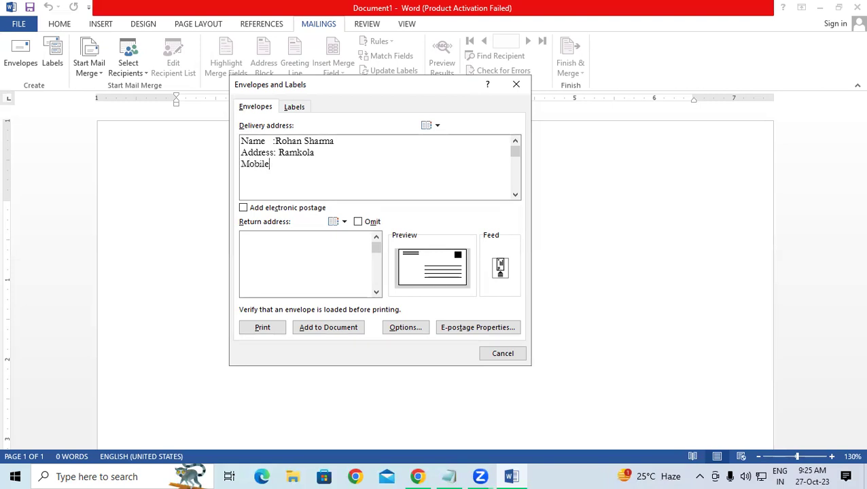
{"action": "type", "text": " No"}
{"action": "type", "text": ":"}
{"action": "key", "text": "Return"}
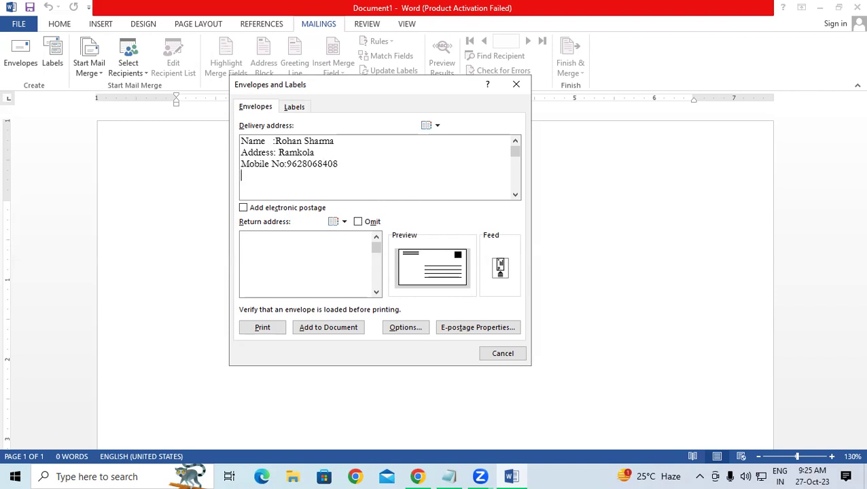
{"action": "type", "text": "PI"}
{"action": "key", "text": "BackSpace"}
{"action": "type", "text": "in Code:274305"}
{"action": "key", "text": "Return"}
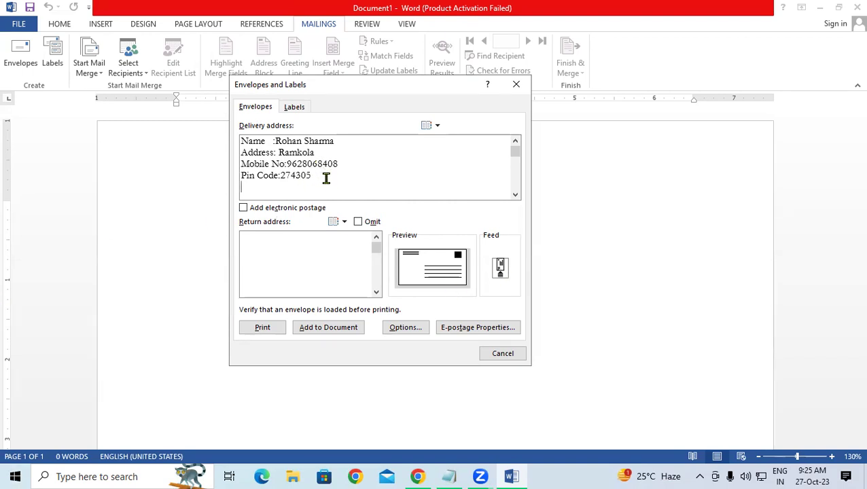
Copy the delivery address into the Return address box and replace the name with the sender's name
{"action": "left_click_drag", "start_coordinate": [326, 178], "coordinate": [232, 128]}
{"action": "key", "text": "ctrl+c"}
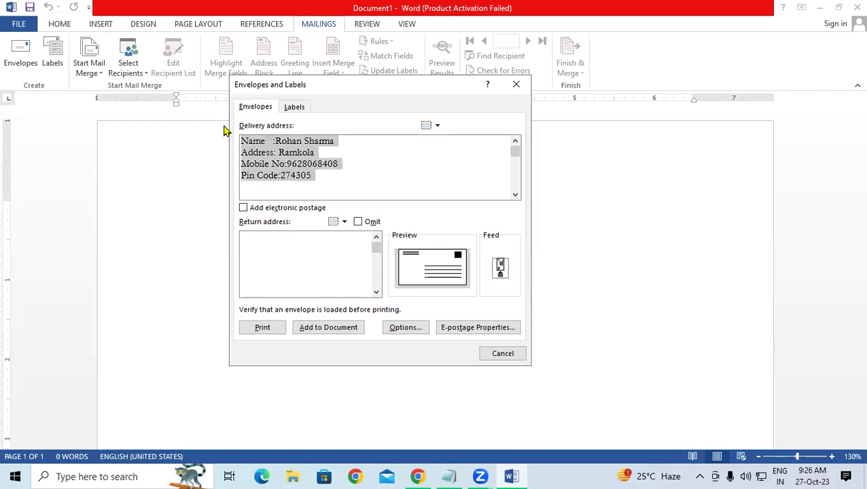
{"action": "left_click", "coordinate": [245, 238]}
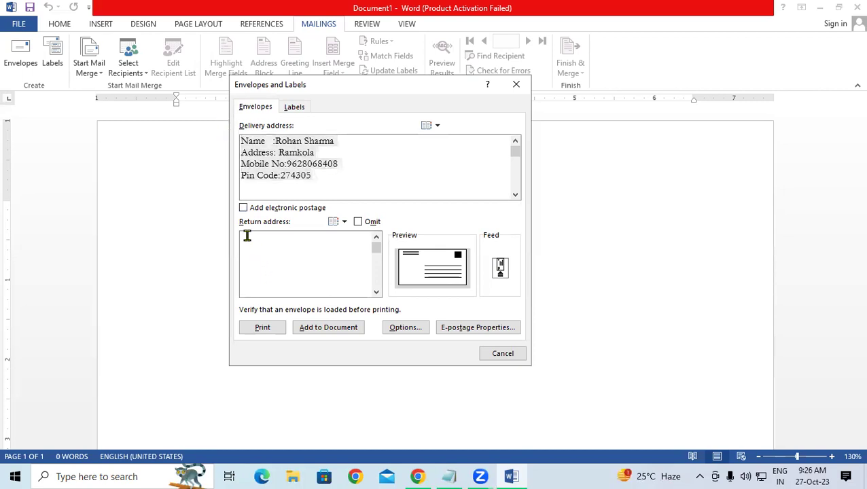
{"action": "key", "text": "ctrl+v"}
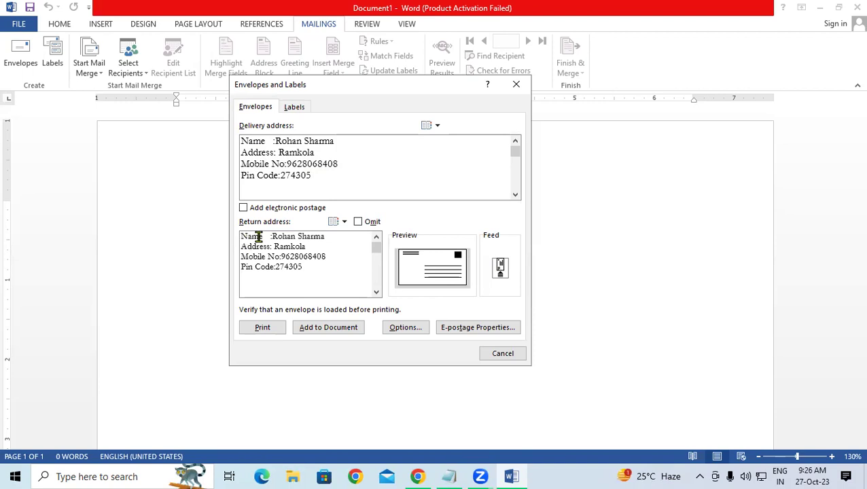
{"action": "left_click_drag", "start_coordinate": [273, 237], "coordinate": [327, 236]}
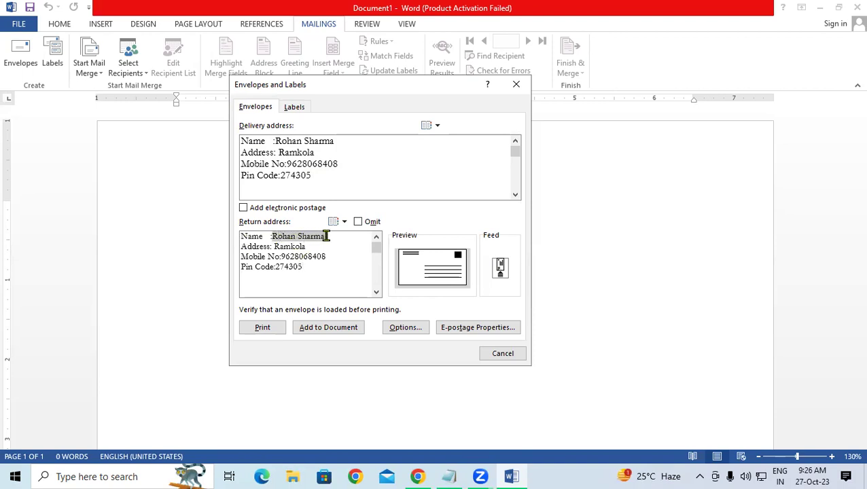
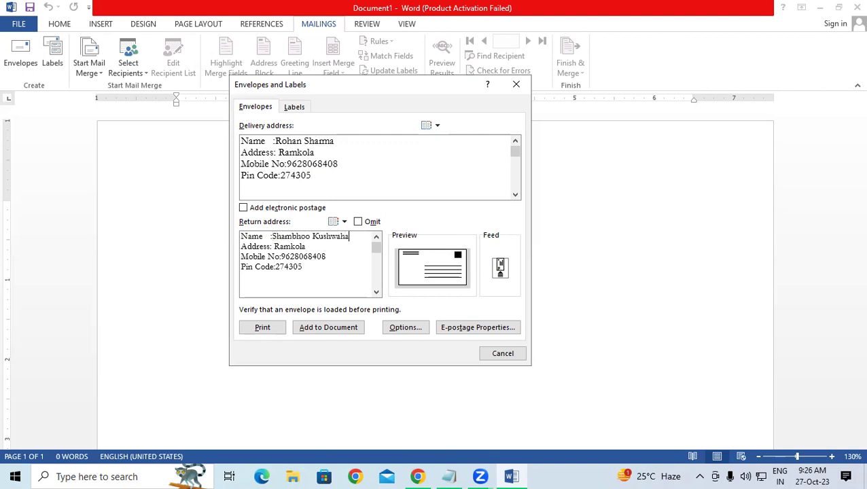
Replace the return address town with the sender's town and change the mobile number's and pin code's last digits
{"action": "left_click_drag", "start_coordinate": [275, 246], "coordinate": [310, 241]}
{"action": "key", "text": "BackSpace"}
{"action": "type", "text": "P"}
{"action": "type", "text": "adrauna"}
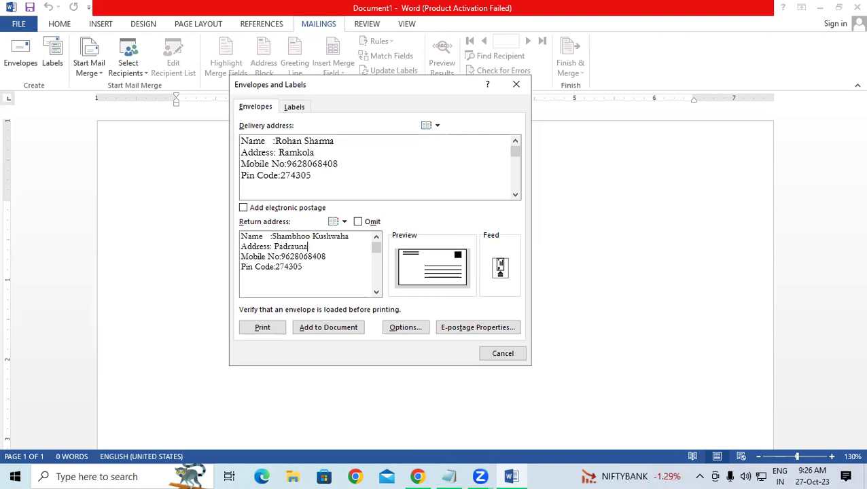
{"action": "left_click", "coordinate": [329, 256]}
{"action": "key", "text": "BackSpace"}
{"action": "type", "text": "3"}
{"action": "left_click", "coordinate": [306, 267]}
{"action": "key", "text": "BackSpace"}
{"action": "type", "text": "4"}
Add the envelope to the document, answer the default return address prompt, and check both address blocks
{"action": "left_click", "coordinate": [327, 328]}
{"action": "left_click", "coordinate": [407, 272]}
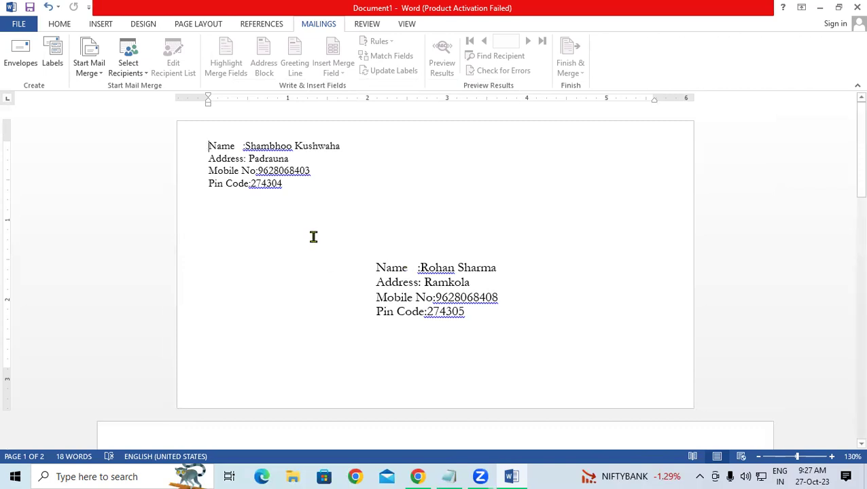
{"action": "left_click_drag", "start_coordinate": [209, 147], "coordinate": [294, 183]}
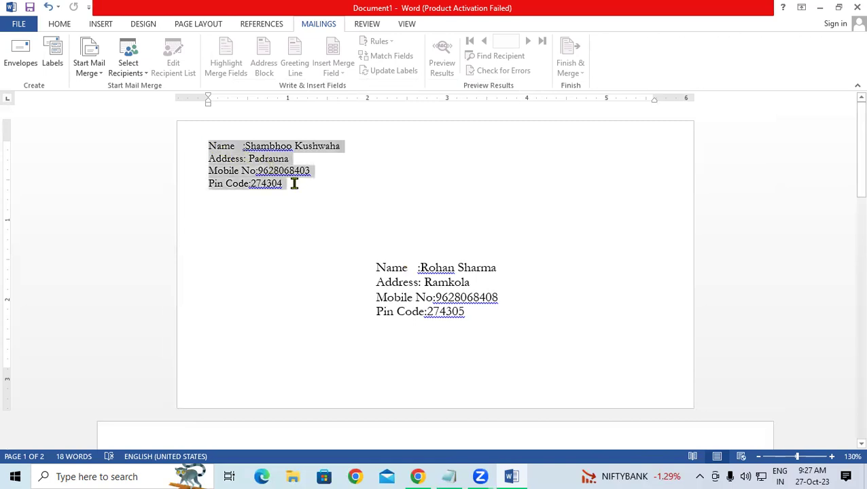
{"action": "left_click", "coordinate": [295, 185]}
{"action": "left_click_drag", "start_coordinate": [377, 267], "coordinate": [490, 315]}
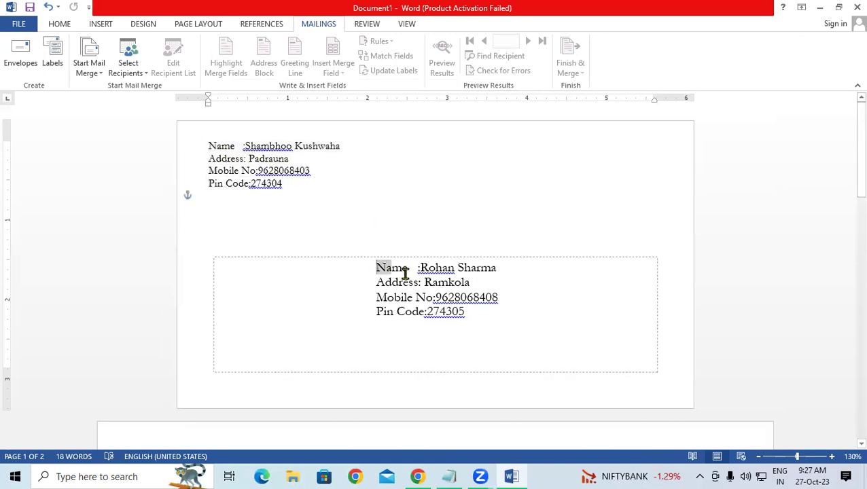
{"action": "left_click", "coordinate": [748, 194]}
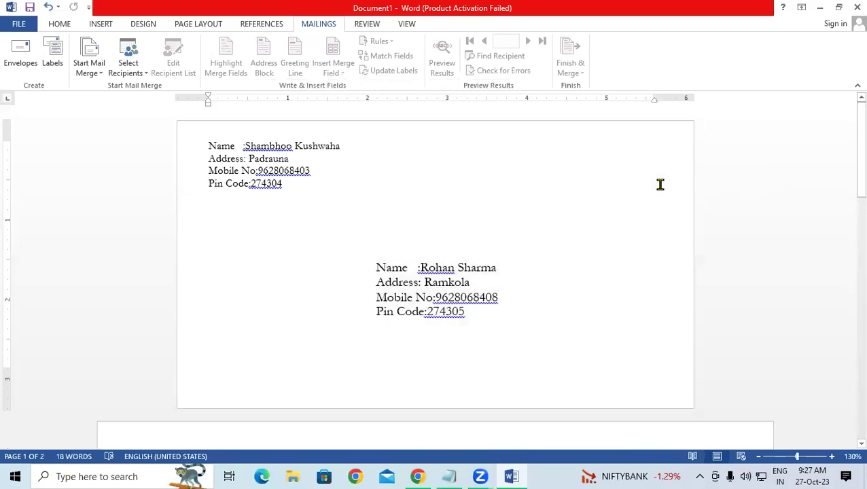
Preview the envelope page in File > Print, then return and reopen the Envelopes dialog
{"action": "left_click", "coordinate": [18, 25]}
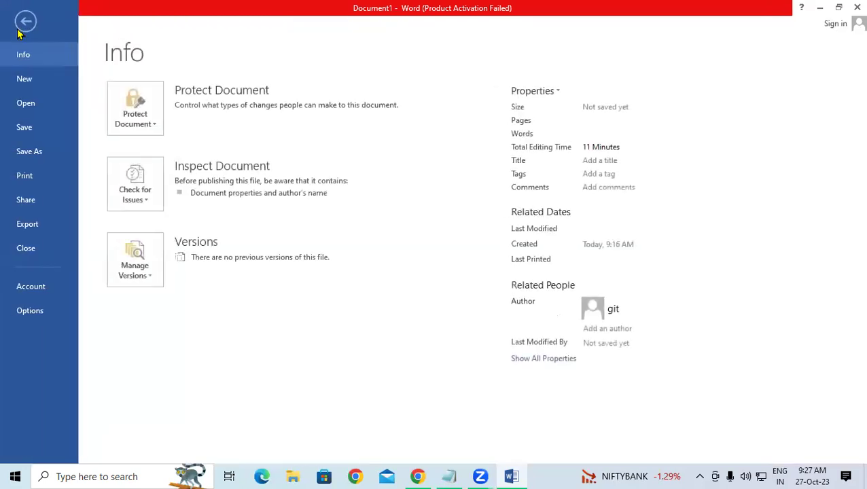
{"action": "left_click", "coordinate": [27, 176]}
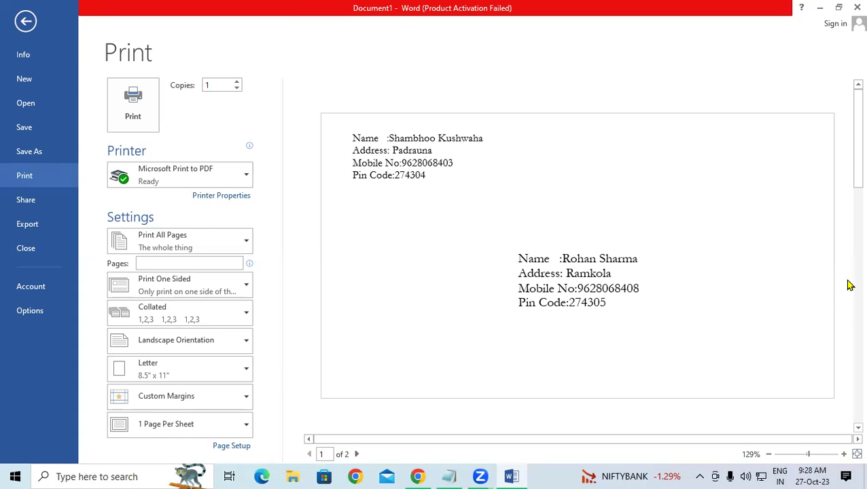
{"action": "left_click", "coordinate": [26, 20]}
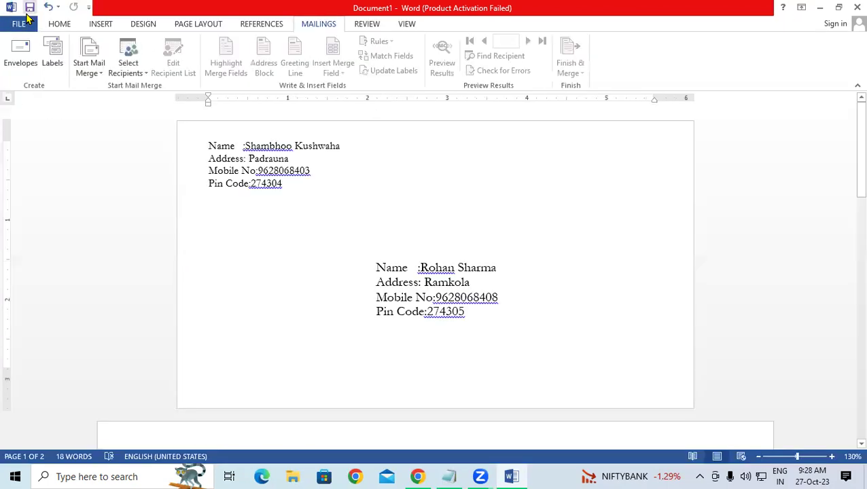
{"action": "left_click", "coordinate": [22, 54]}
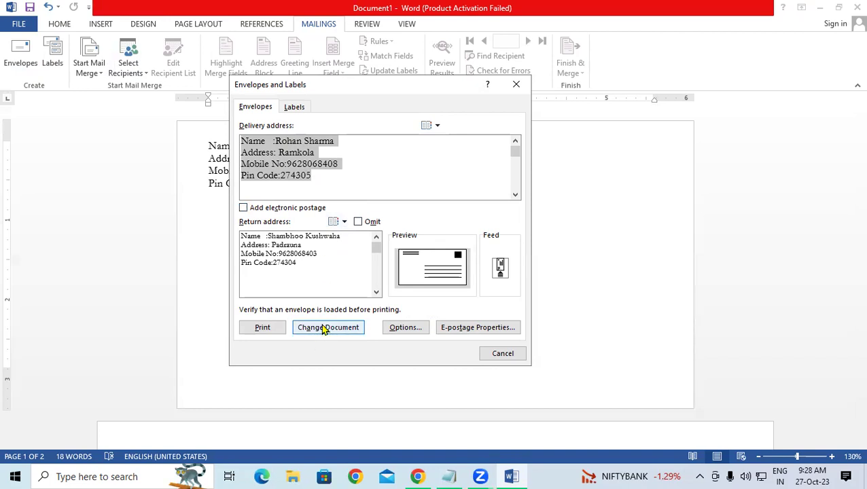
Open Envelope Options from the Envelopes and Labels dialog
{"action": "left_click", "coordinate": [359, 161]}
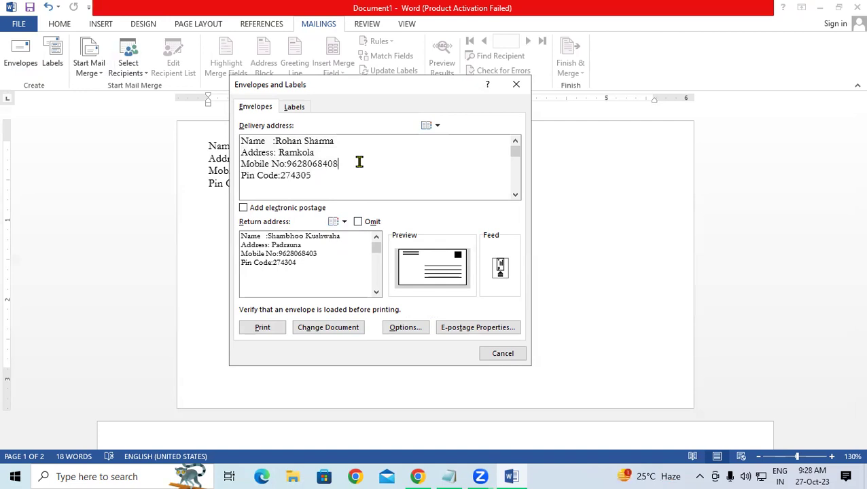
{"action": "left_click", "coordinate": [401, 329]}
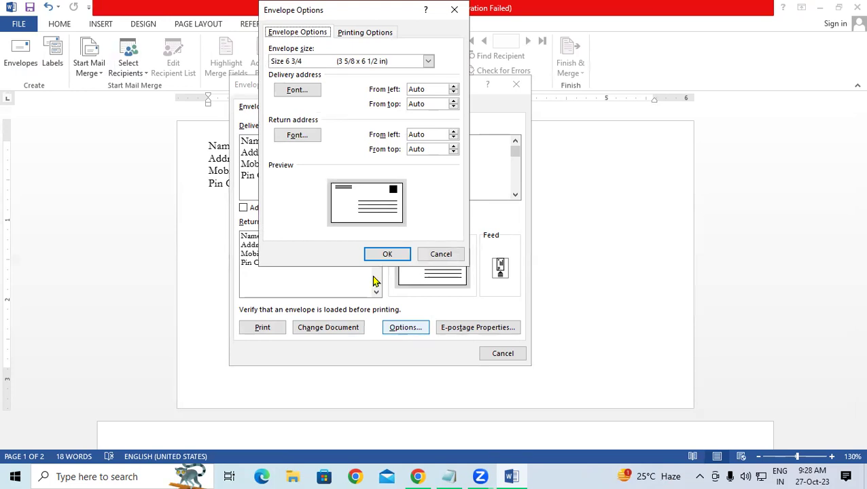
Set the delivery address font to bold, size 12, green font colour, and confirm
{"action": "left_click", "coordinate": [300, 90]}
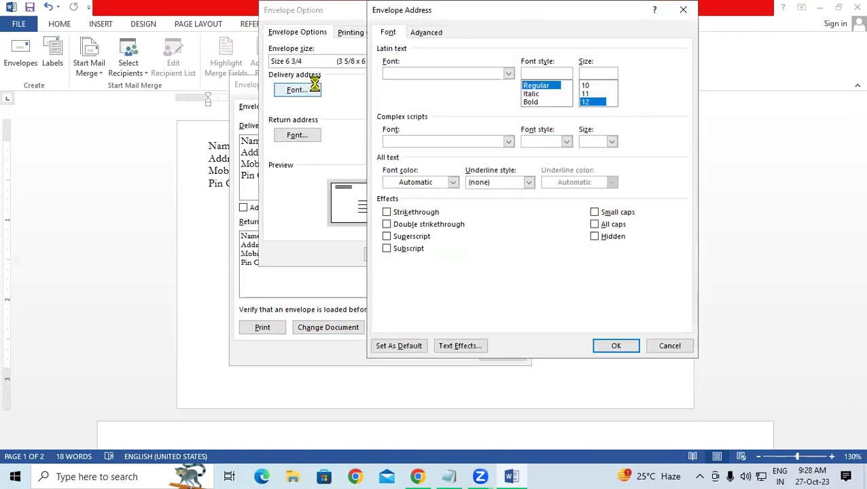
{"action": "left_click", "coordinate": [534, 103]}
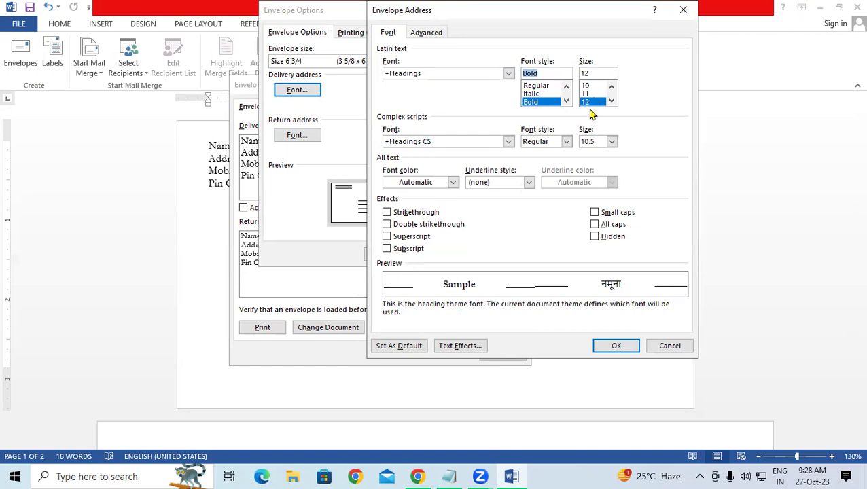
{"action": "left_click", "coordinate": [453, 183]}
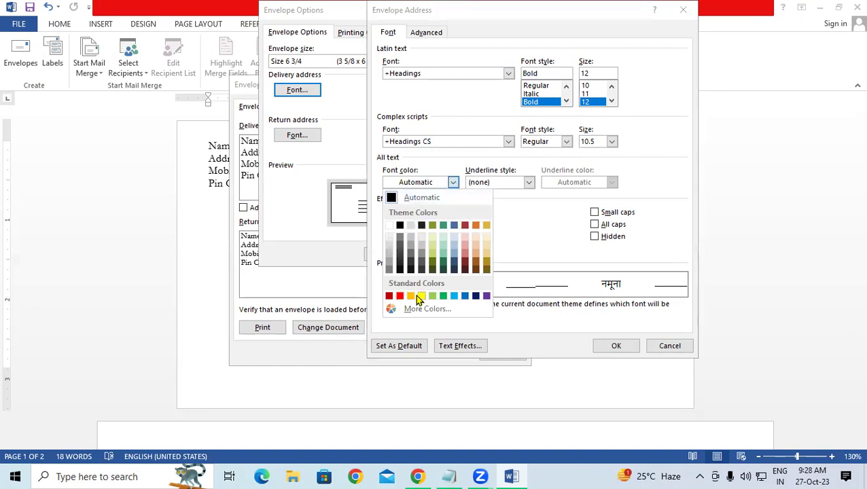
{"action": "left_click", "coordinate": [454, 297]}
{"action": "left_click", "coordinate": [454, 182]}
{"action": "left_click", "coordinate": [441, 296]}
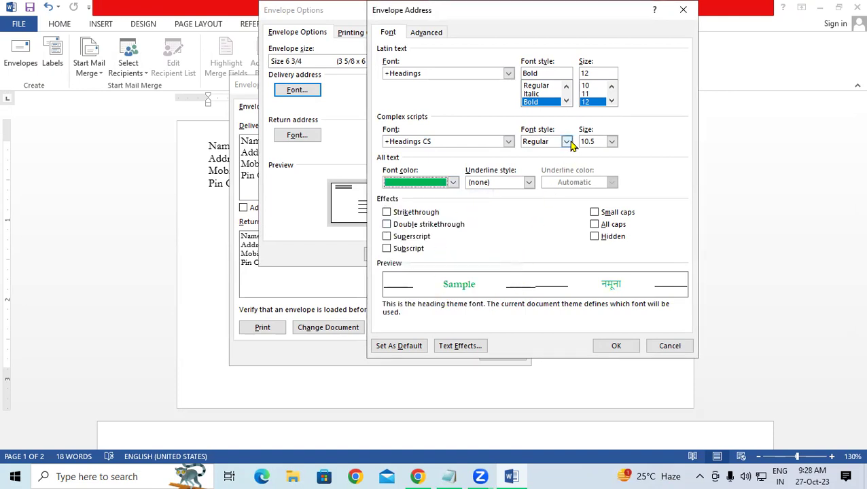
{"action": "left_click", "coordinate": [612, 142]}
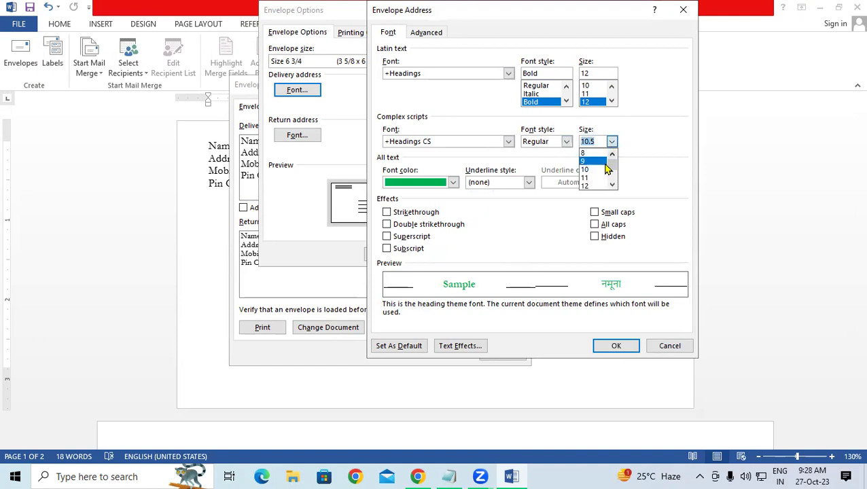
{"action": "left_click", "coordinate": [639, 124]}
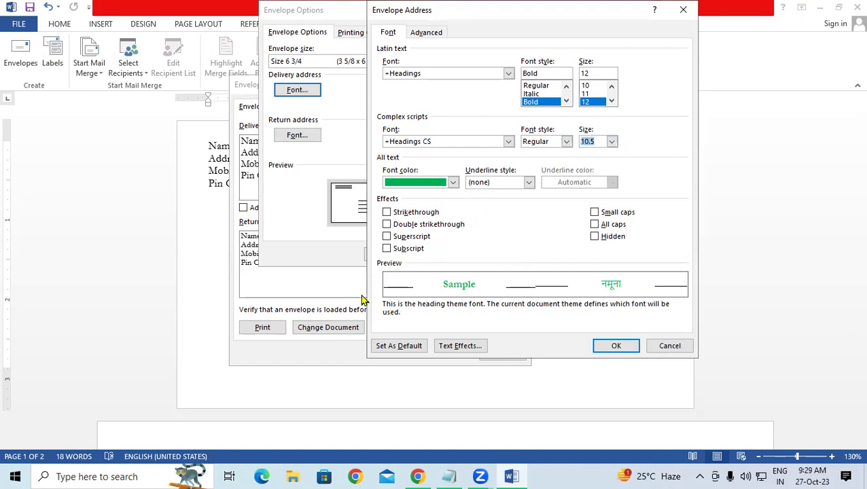
{"action": "left_click", "coordinate": [611, 348]}
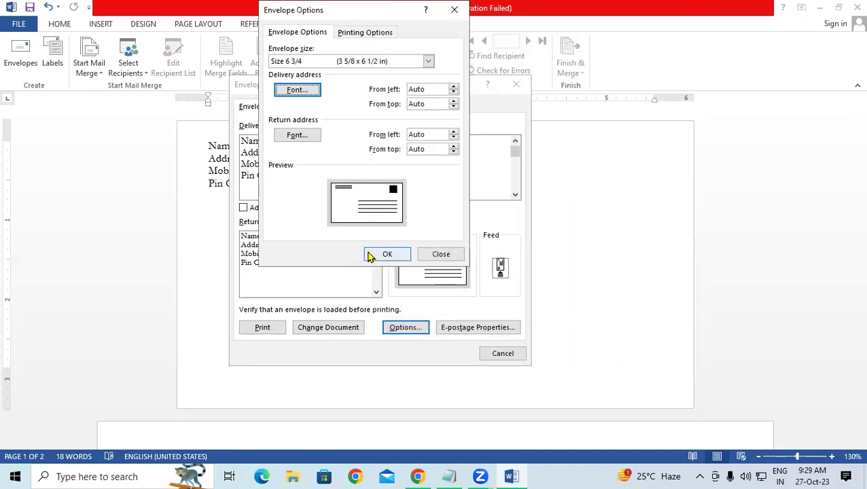
Set the return address font to bold, size 14, red font colour, and confirm Envelope Options
{"action": "left_click", "coordinate": [299, 136]}
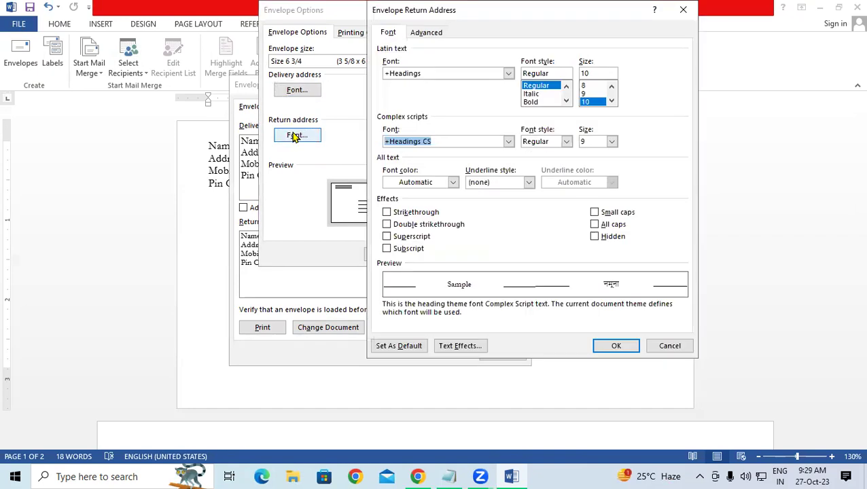
{"action": "left_click", "coordinate": [534, 102]}
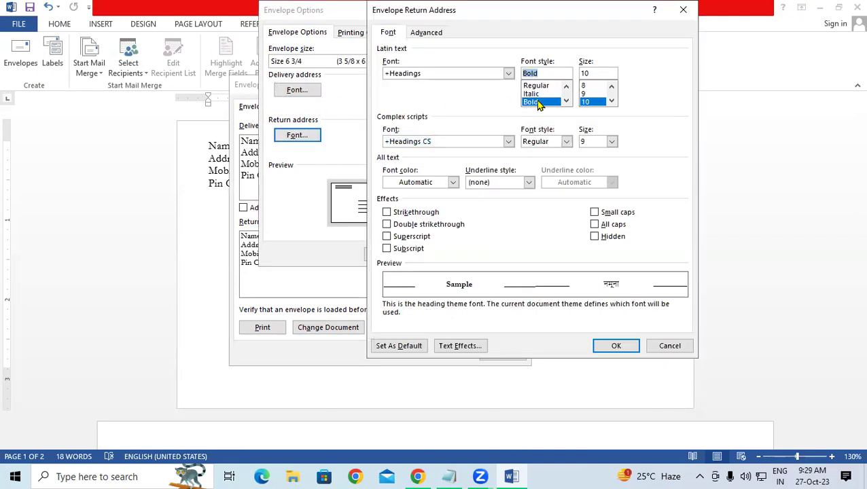
{"action": "left_click", "coordinate": [611, 101]}
{"action": "left_click", "coordinate": [611, 101]}
{"action": "left_click", "coordinate": [611, 101]}
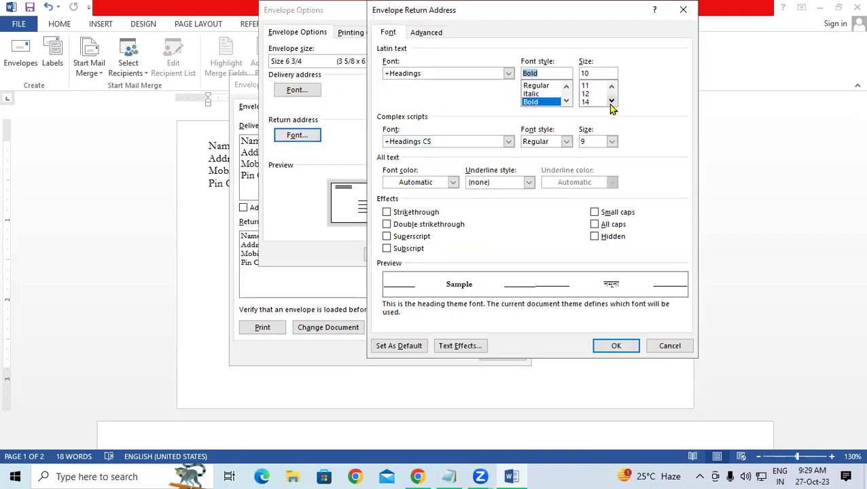
{"action": "left_click", "coordinate": [589, 102]}
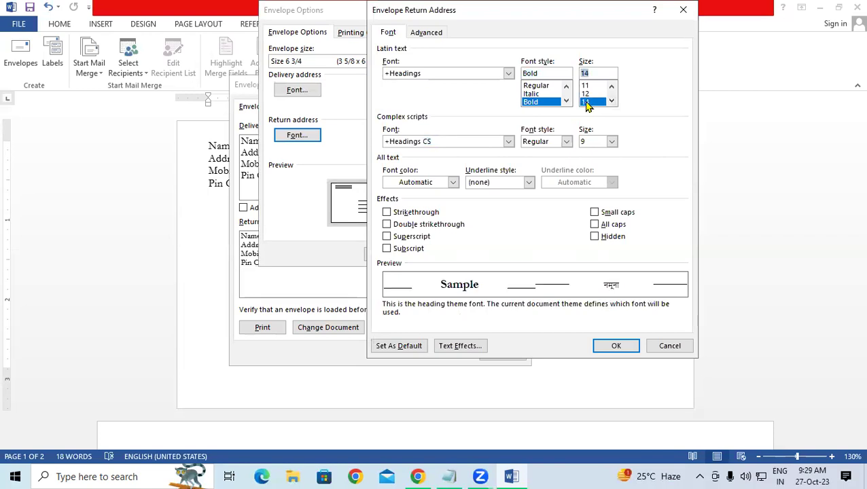
{"action": "left_click", "coordinate": [452, 183]}
{"action": "left_click", "coordinate": [400, 296]}
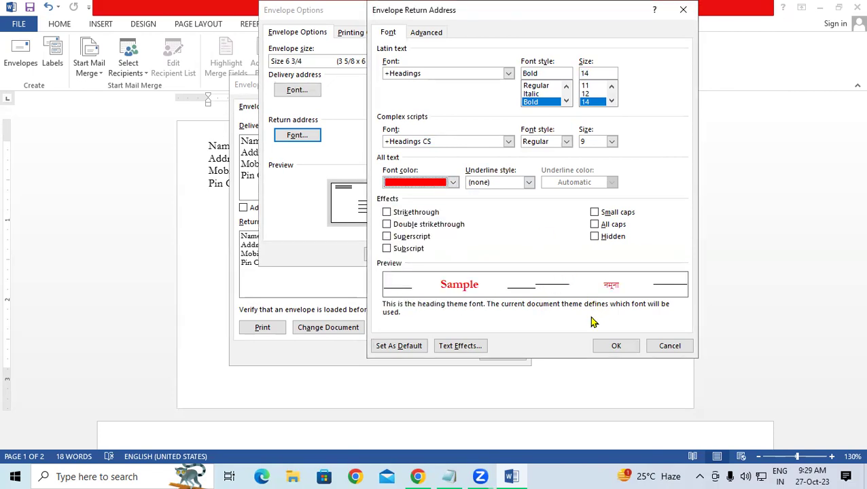
{"action": "left_click", "coordinate": [626, 348]}
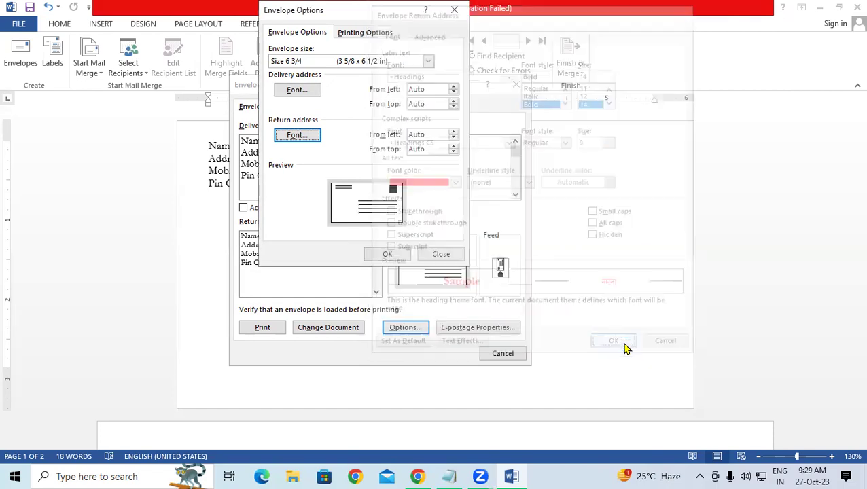
{"action": "left_click", "coordinate": [386, 259]}
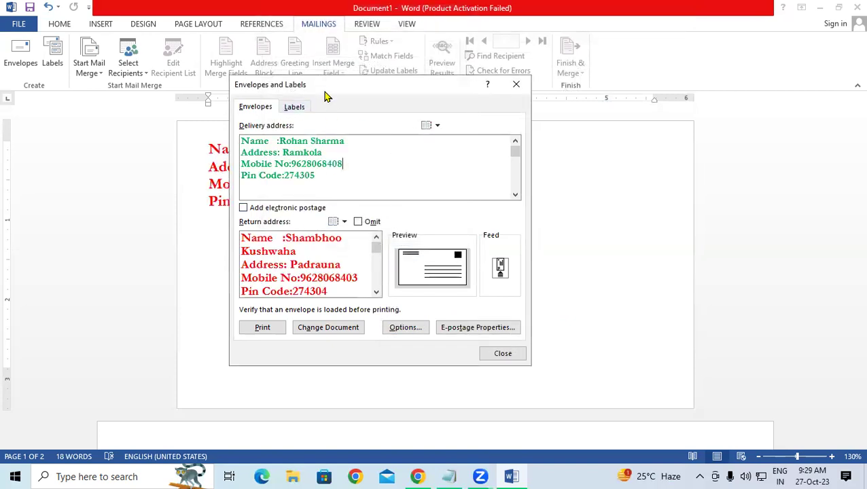
{"action": "left_click_drag", "start_coordinate": [343, 99], "coordinate": [589, 45]}
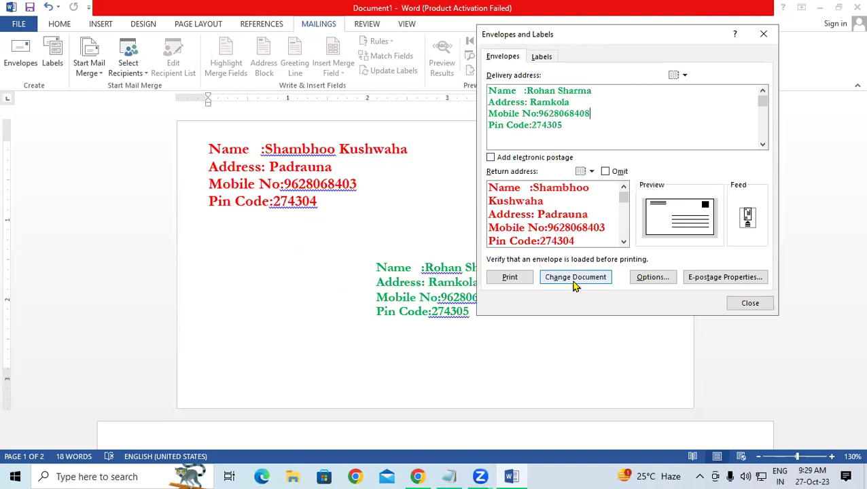
Apply the formatted envelope to the document and insert a space after each colon in both addresses
{"action": "left_click", "coordinate": [573, 277]}
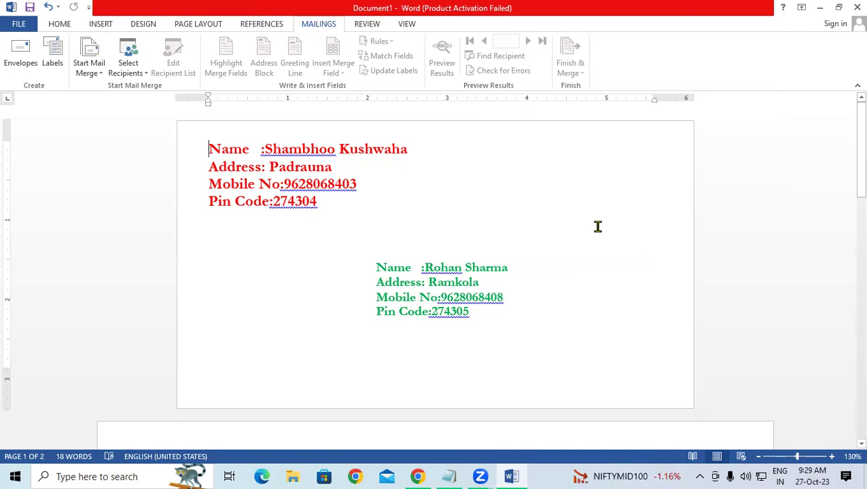
{"action": "left_click", "coordinate": [67, 27]}
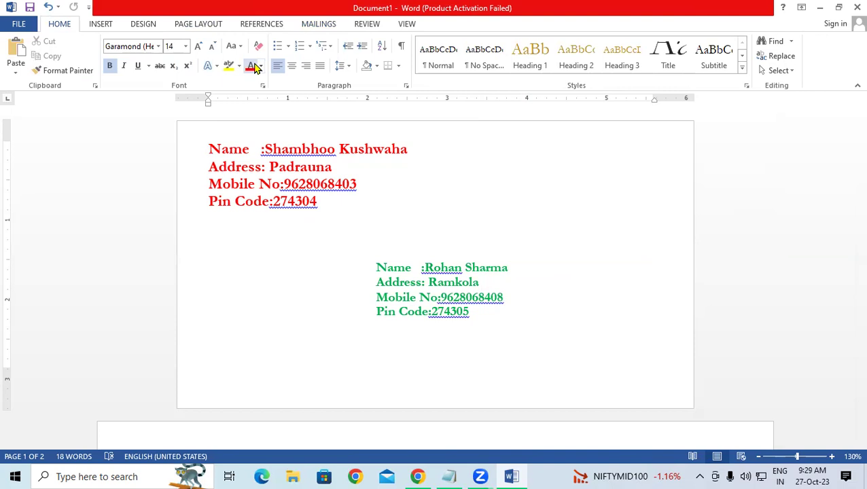
{"action": "left_click", "coordinate": [514, 335]}
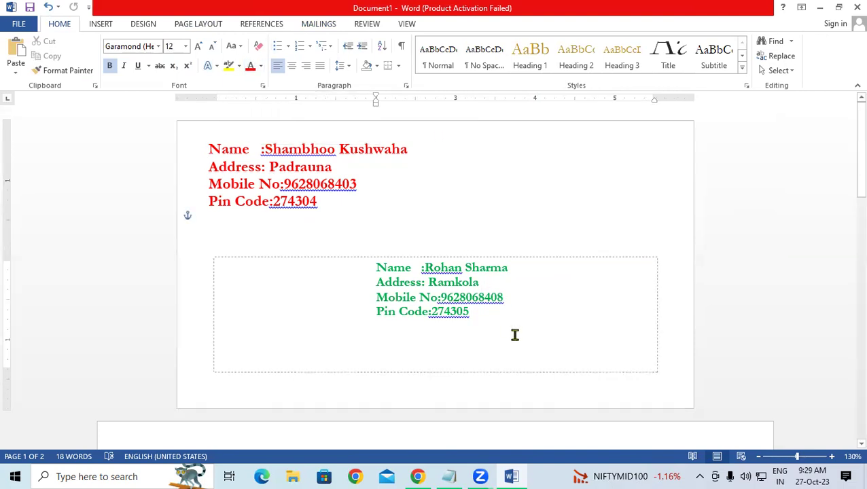
{"action": "left_click", "coordinate": [266, 151]}
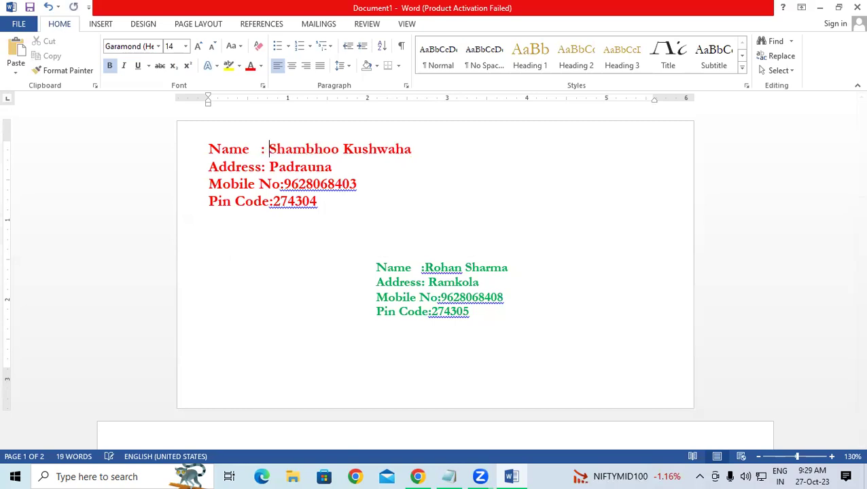
{"action": "left_click", "coordinate": [285, 184]}
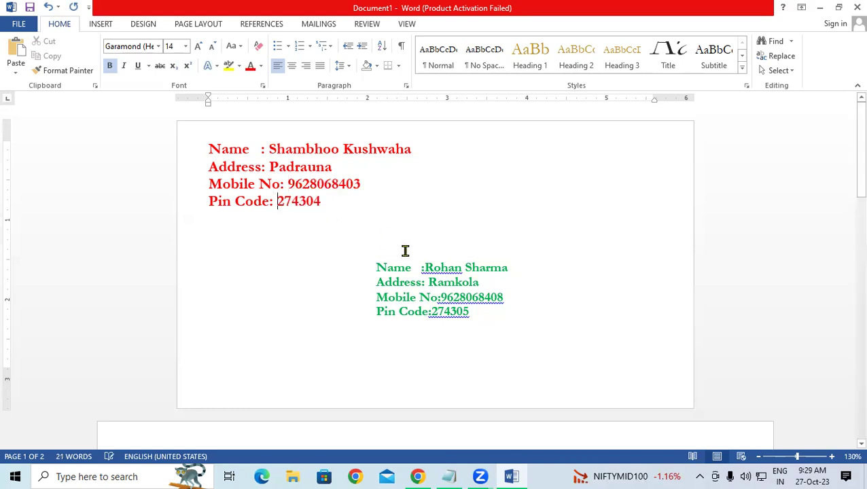
{"action": "left_click", "coordinate": [425, 269]}
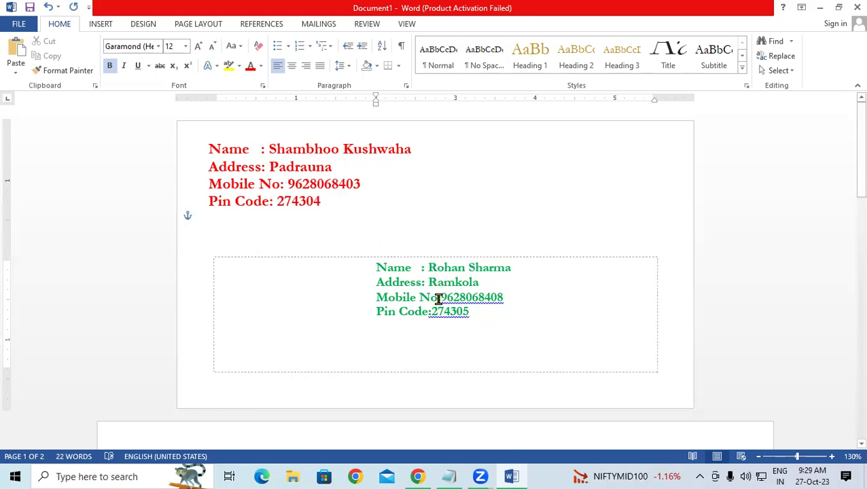
{"action": "left_click", "coordinate": [442, 298]}
{"action": "left_click", "coordinate": [432, 313]}
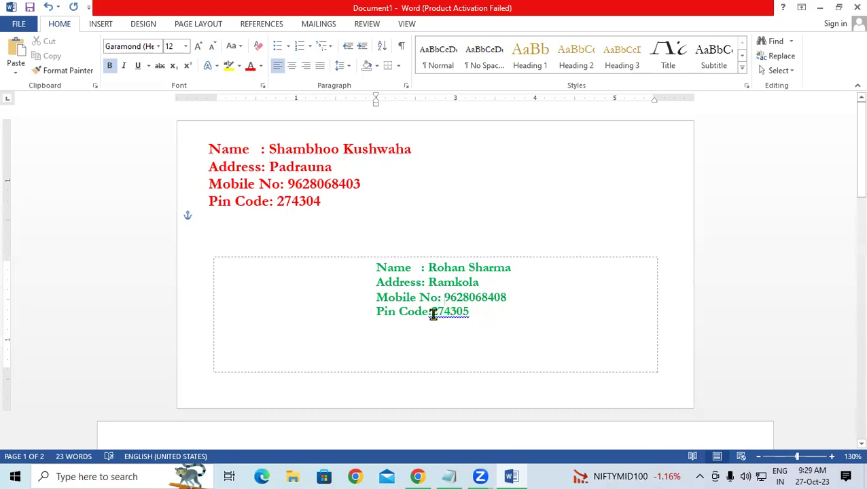
{"action": "left_click", "coordinate": [654, 198]}
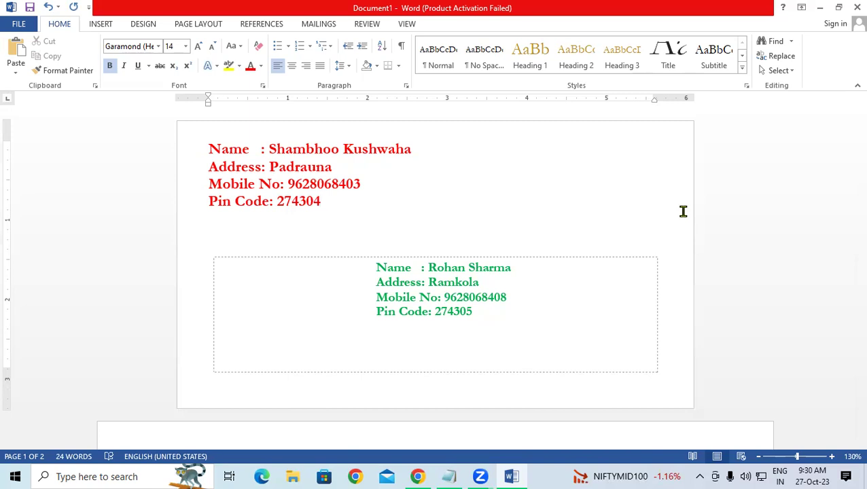
{"action": "left_click", "coordinate": [693, 270]}
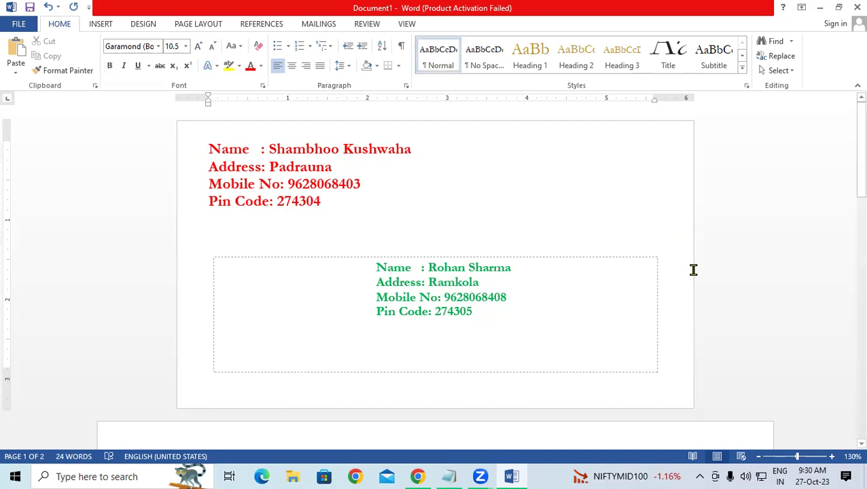
Start a new document, open the Labels tab under Mailings, and copy the envelope's address text
{"action": "key", "text": "ctrl+n"}
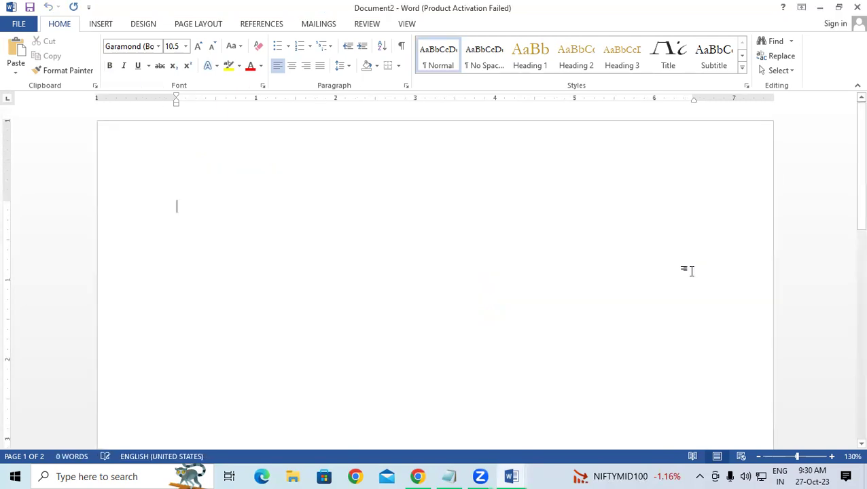
{"action": "left_click", "coordinate": [314, 23]}
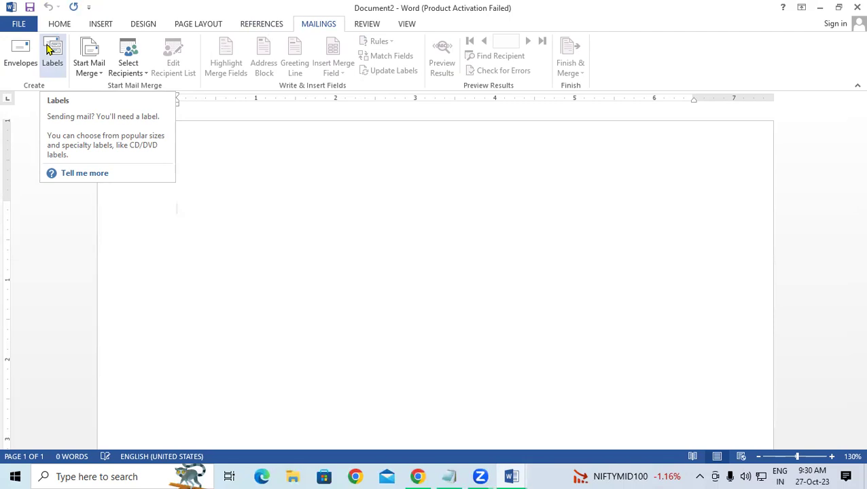
{"action": "left_click", "coordinate": [49, 47]}
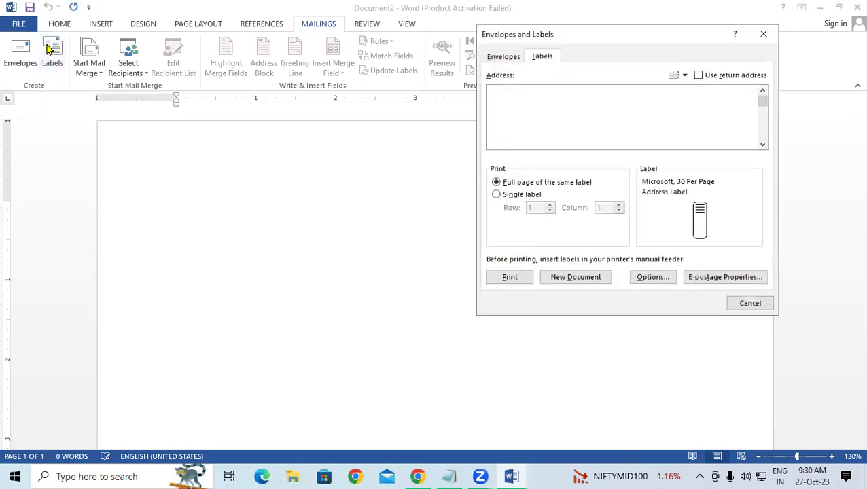
{"action": "left_click_drag", "start_coordinate": [589, 32], "coordinate": [377, 41]}
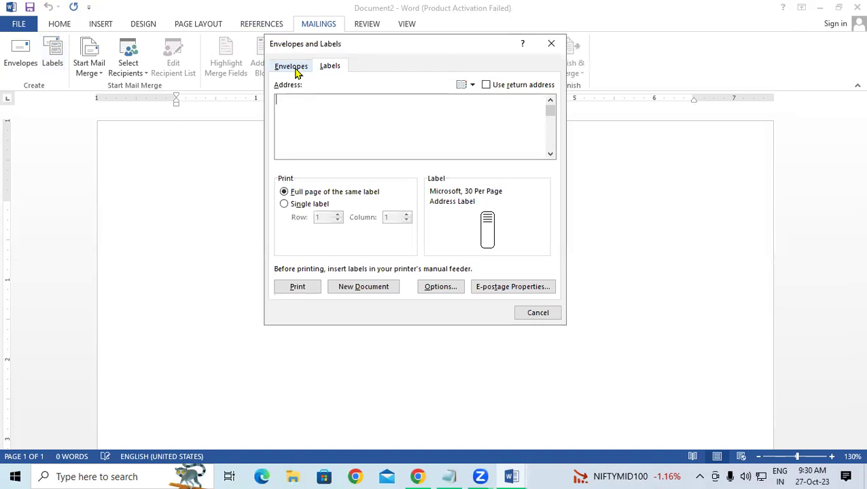
{"action": "left_click", "coordinate": [296, 71]}
{"action": "left_click_drag", "start_coordinate": [277, 195], "coordinate": [361, 225]}
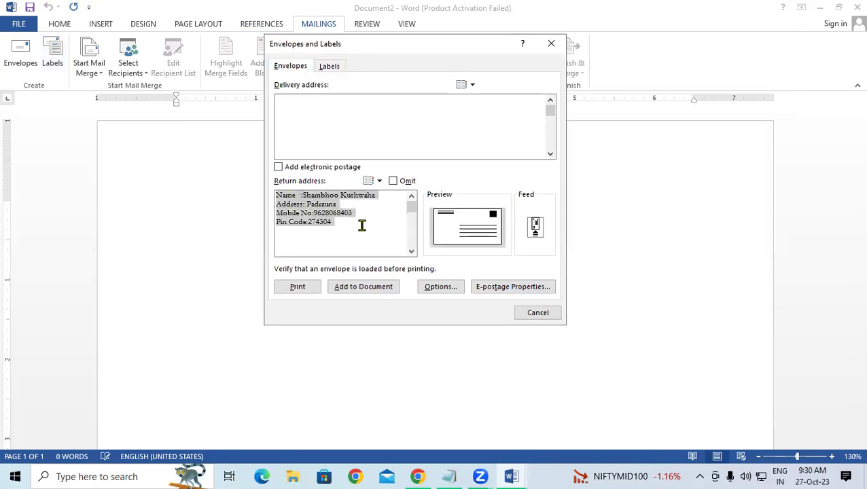
{"action": "left_click", "coordinate": [329, 66]}
Paste the address into the label Address box and choose the Single label option
{"action": "left_click", "coordinate": [283, 106]}
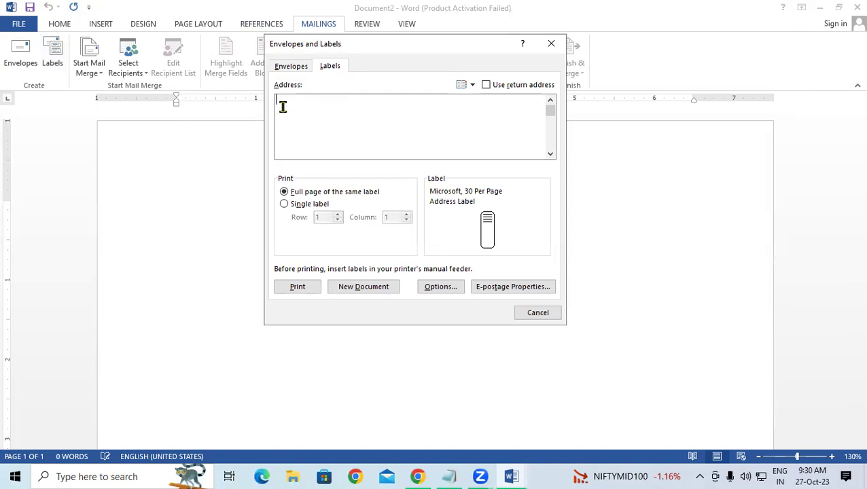
{"action": "key", "text": "ctrl+v"}
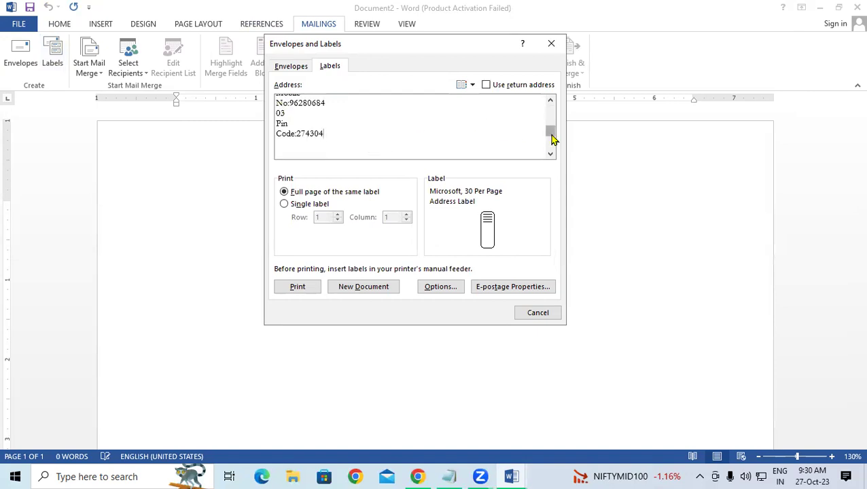
{"action": "left_click_drag", "start_coordinate": [552, 136], "coordinate": [552, 102]}
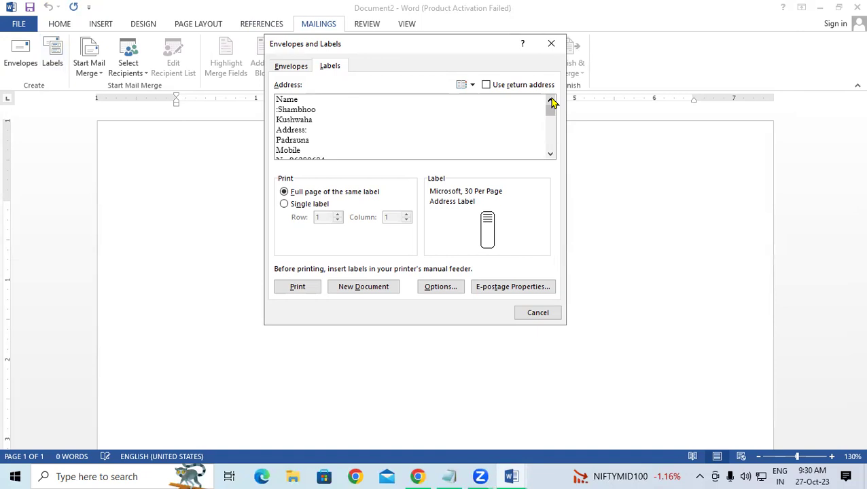
{"action": "left_click", "coordinate": [291, 203]}
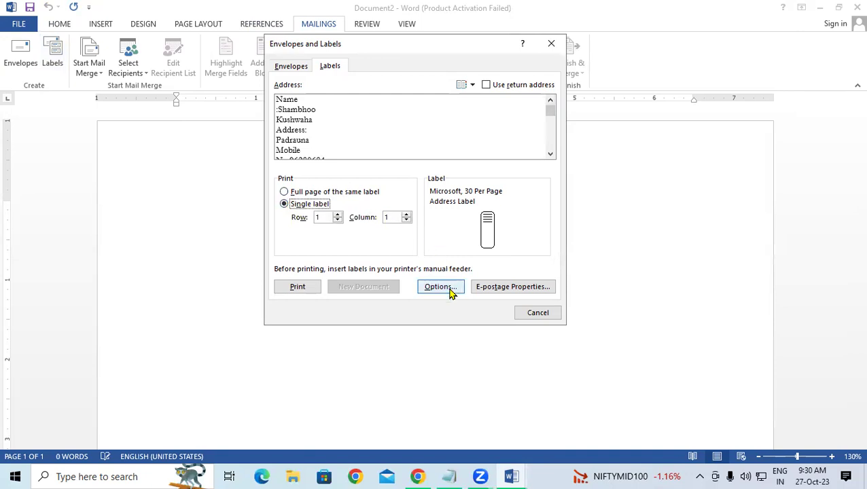
Set the label product to Microsoft 1/2 Letter Postcard, print it, and cancel the PDF save
{"action": "left_click", "coordinate": [445, 286]}
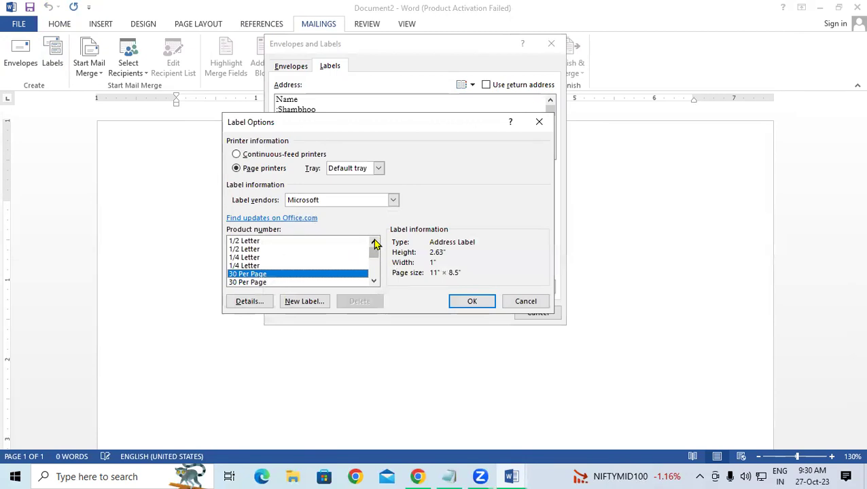
{"action": "left_click", "coordinate": [261, 241]}
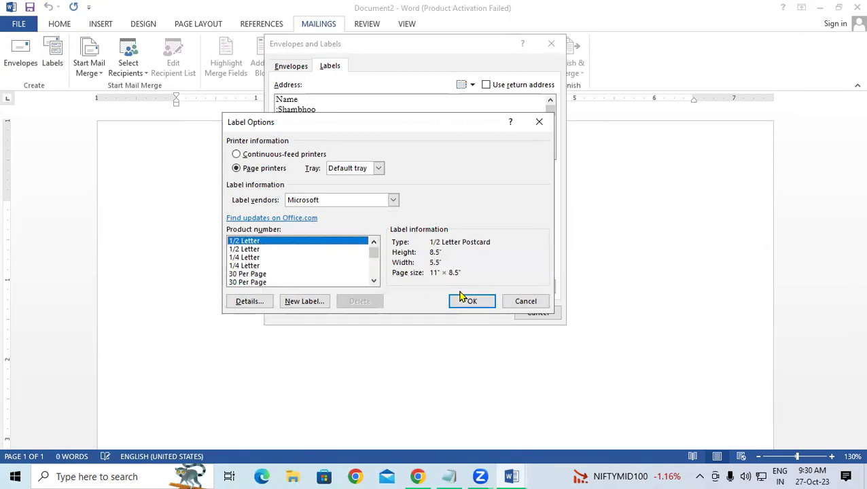
{"action": "left_click", "coordinate": [462, 300]}
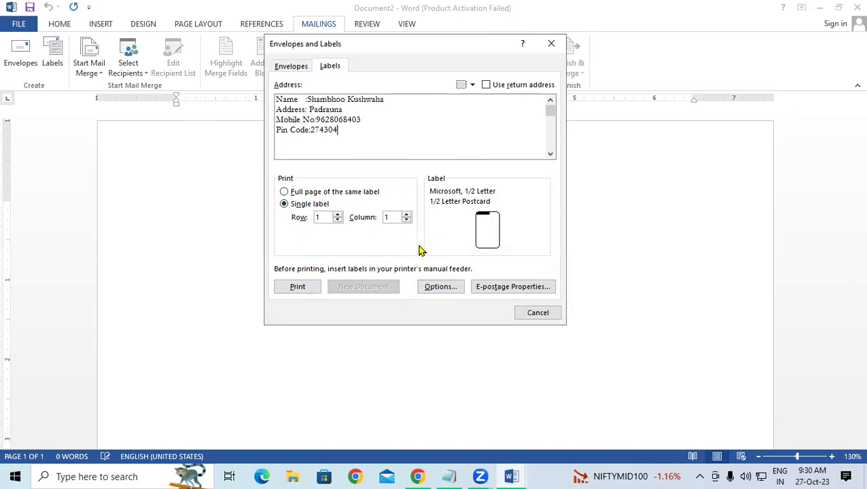
{"action": "left_click", "coordinate": [311, 286]}
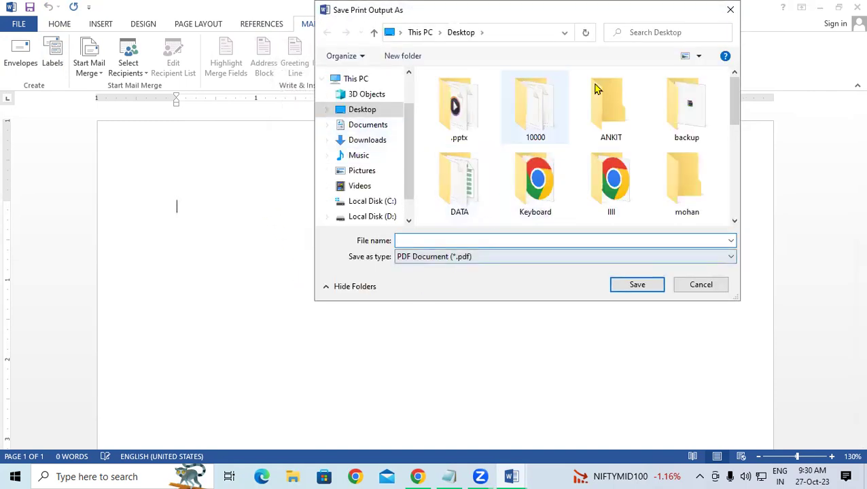
{"action": "left_click", "coordinate": [731, 9]}
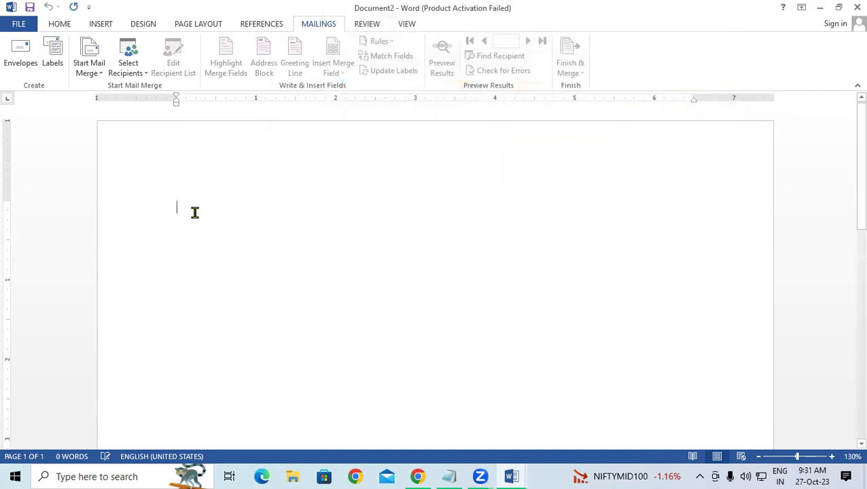
Paste the recipient's four-line address into the Labels address box and generate the Labels4 document
{"action": "left_click", "coordinate": [61, 60]}
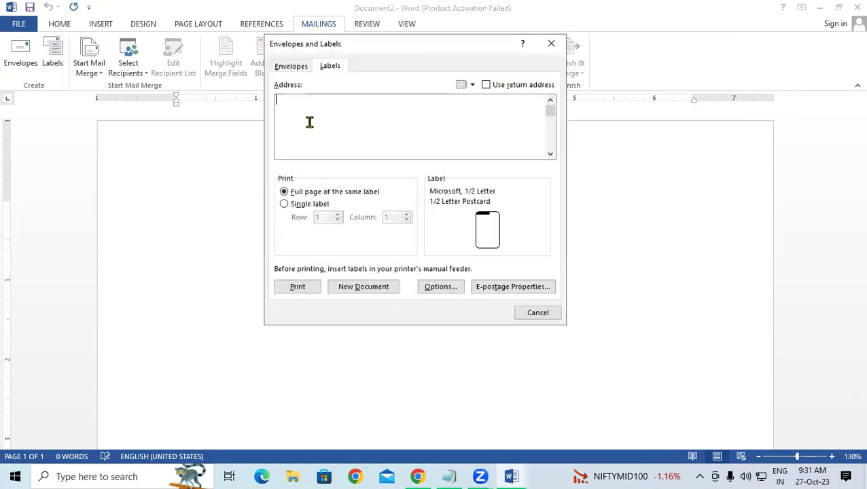
{"action": "right_click", "coordinate": [284, 115]}
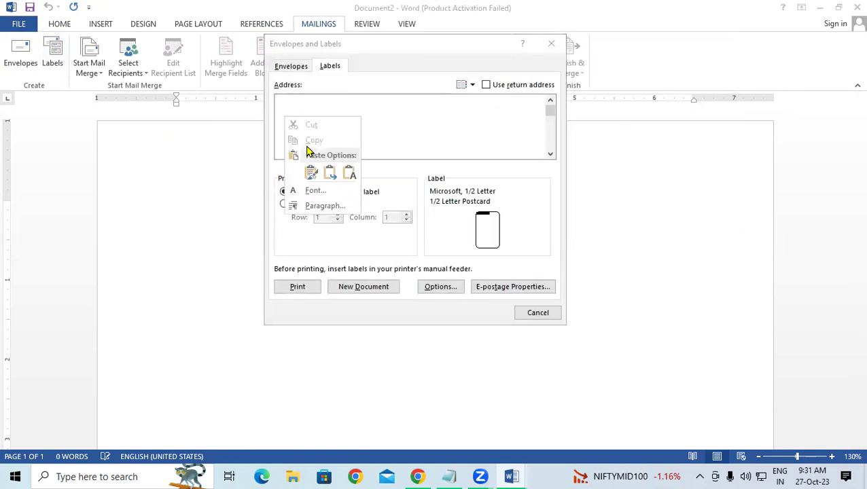
{"action": "left_click", "coordinate": [279, 102]}
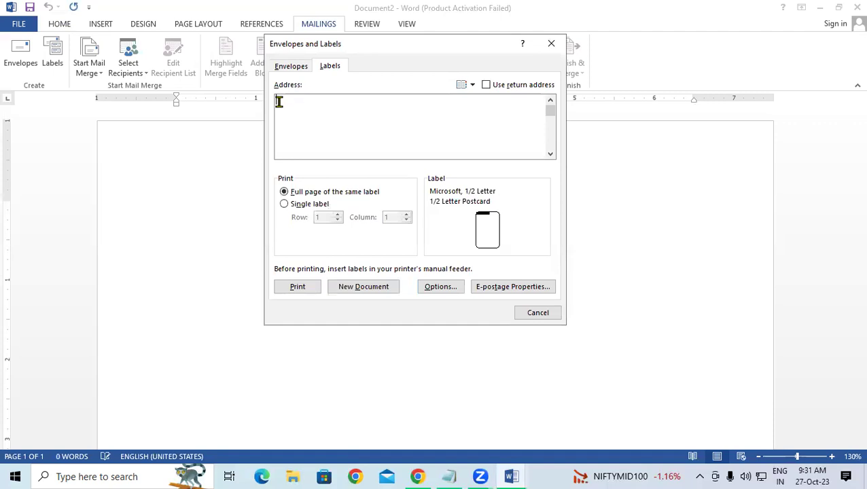
{"action": "key", "text": "ctrl+v"}
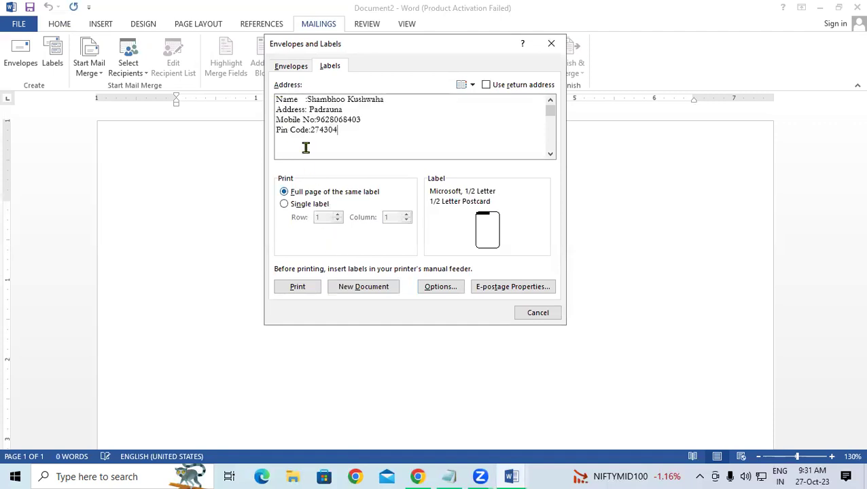
{"action": "left_click", "coordinate": [364, 287]}
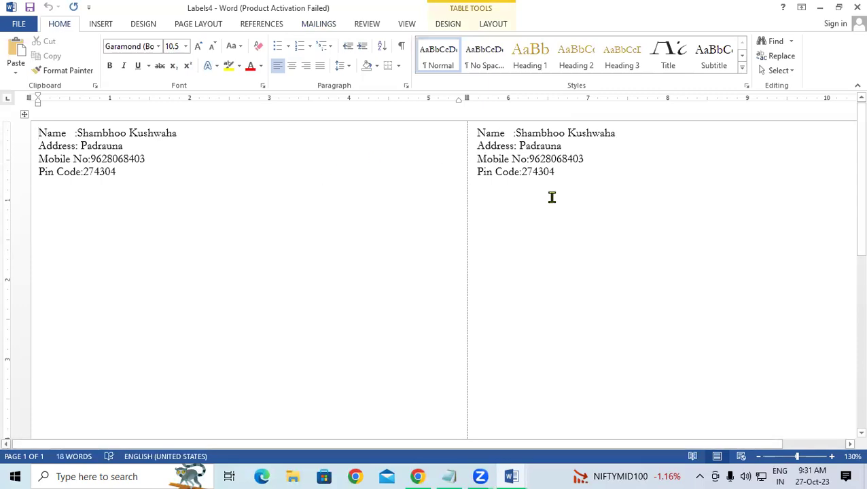
Copy the left label's address block and paste copies beneath the pin code line
{"action": "scroll", "coordinate": [847, 204], "scroll_direction": "down", "scroll_amount": 8}
{"action": "scroll", "coordinate": [850, 226], "scroll_direction": "down", "scroll_amount": 2}
{"action": "scroll", "coordinate": [850, 226], "scroll_direction": "up", "scroll_amount": 10}
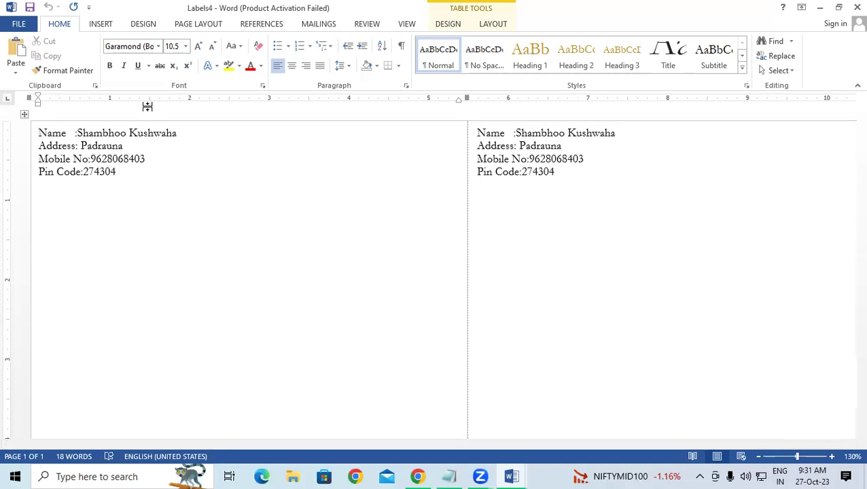
{"action": "mouse_move", "coordinate": [38, 134]}
{"action": "left_mouse_down"}
{"action": "mouse_move", "coordinate": [115, 170]}
{"action": "mouse_move", "coordinate": [153, 174]}
{"action": "left_mouse_up"}
{"action": "key", "text": "ctrl+c"}
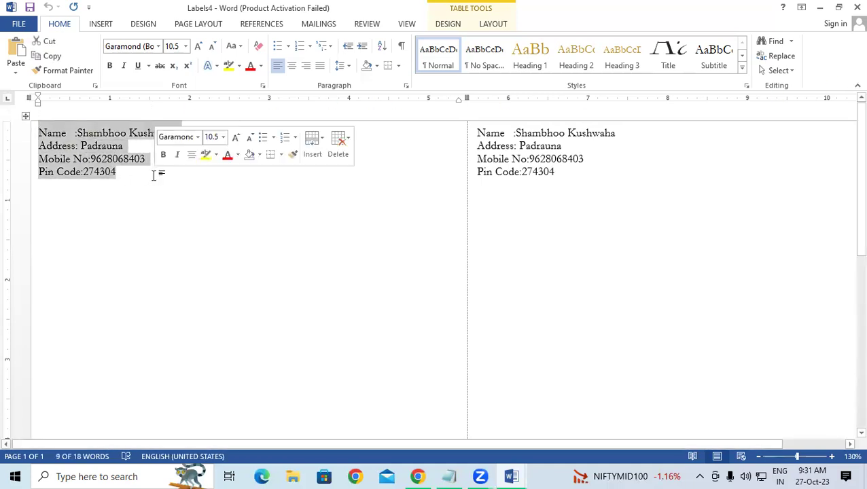
{"action": "left_click", "coordinate": [136, 176]}
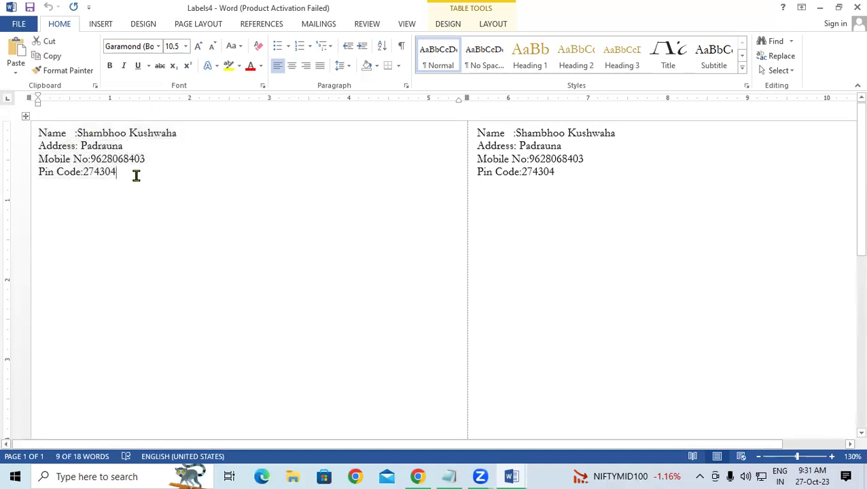
{"action": "key", "text": "Return"}
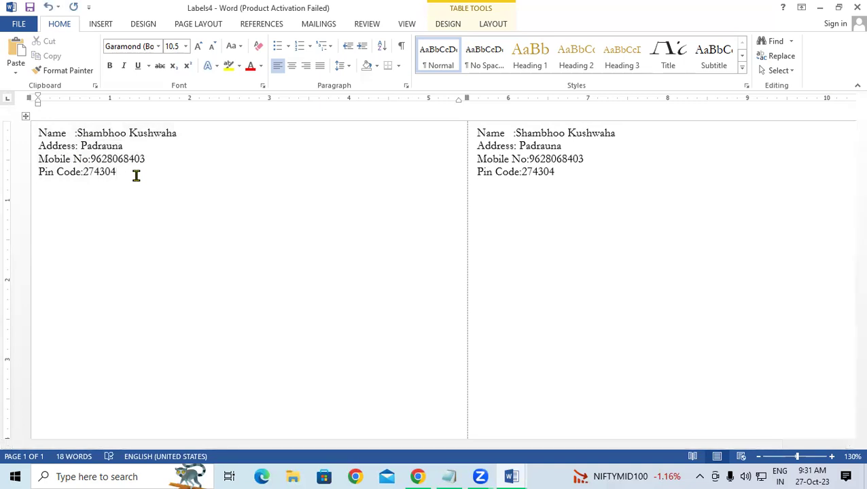
{"action": "key", "text": "ctrl+v"}
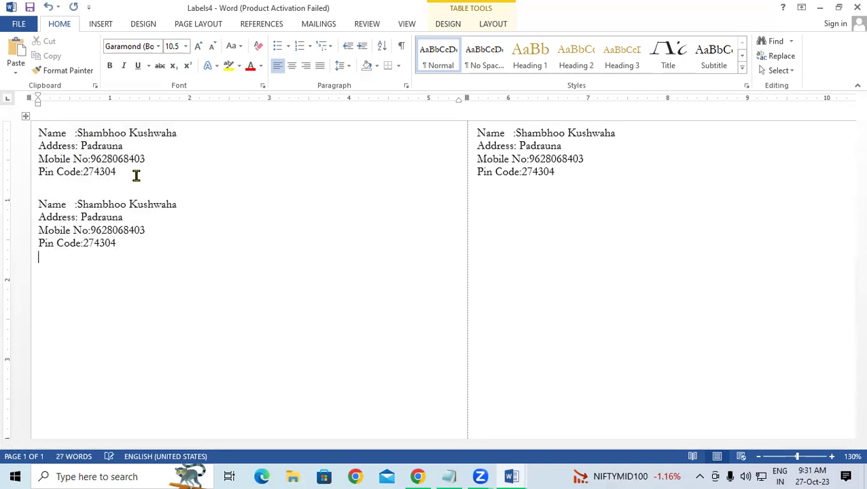
{"action": "key", "text": "ctrl+v"}
Paste fourth and fifth copies of the address block further down the left label
{"action": "key", "text": "ctrl+v"}
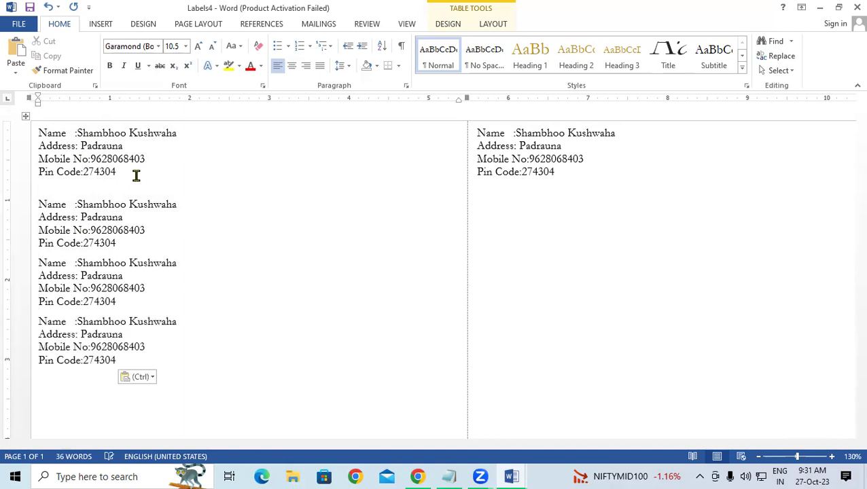
{"action": "key", "text": "ctrl+v"}
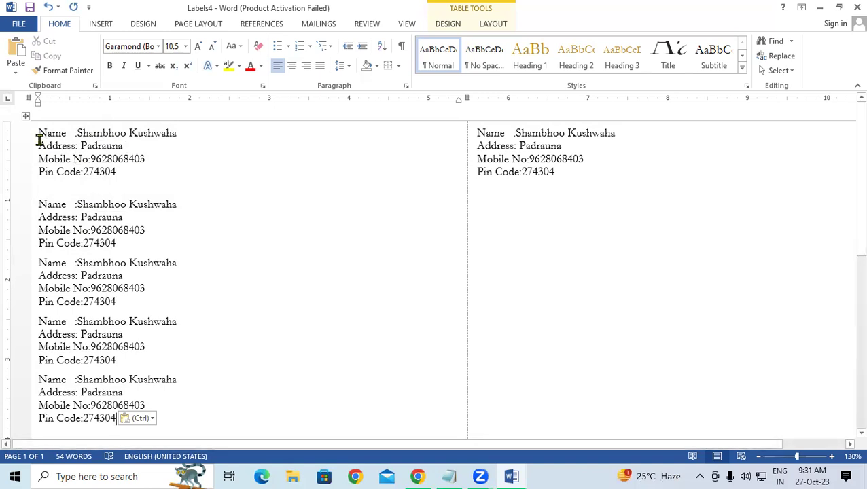
{"action": "scroll", "coordinate": [225, 235], "scroll_direction": "down", "scroll_amount": 5}
{"action": "scroll", "coordinate": [223, 236], "scroll_direction": "up", "scroll_amount": 3}
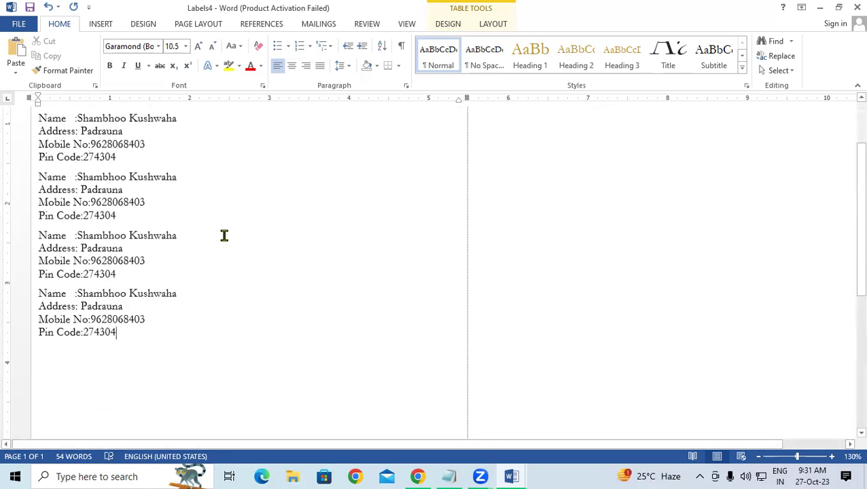
{"action": "key", "text": "Escape"}
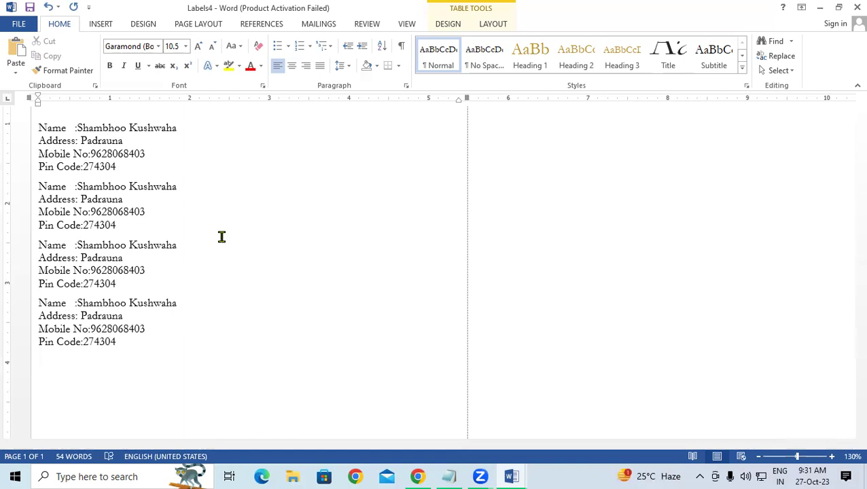
{"action": "key", "text": "ctrl+v"}
{"action": "key", "text": "ctrl+v"}
{"action": "key", "text": "Escape"}
{"action": "scroll", "coordinate": [222, 237], "scroll_direction": "up", "scroll_amount": 3}
Try pasting an address block beside the first Name line, then undo it
{"action": "left_click", "coordinate": [213, 134]}
{"action": "double_click", "coordinate": [213, 134]}
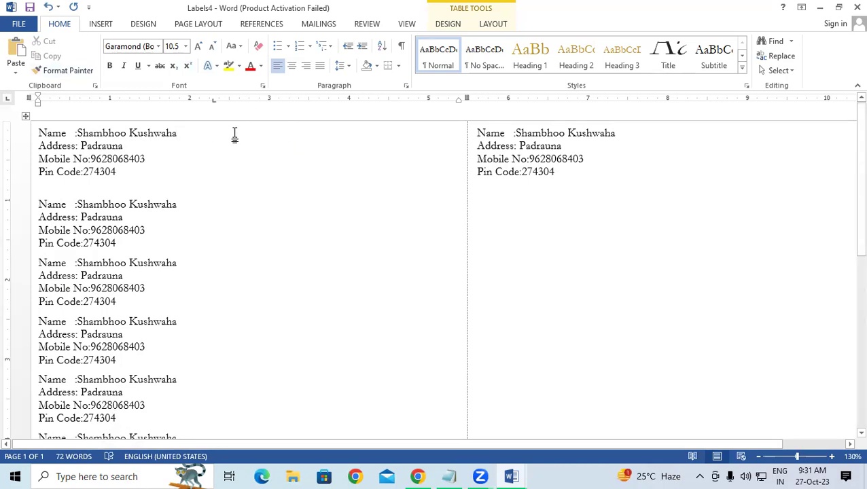
{"action": "key", "text": "ctrl+v"}
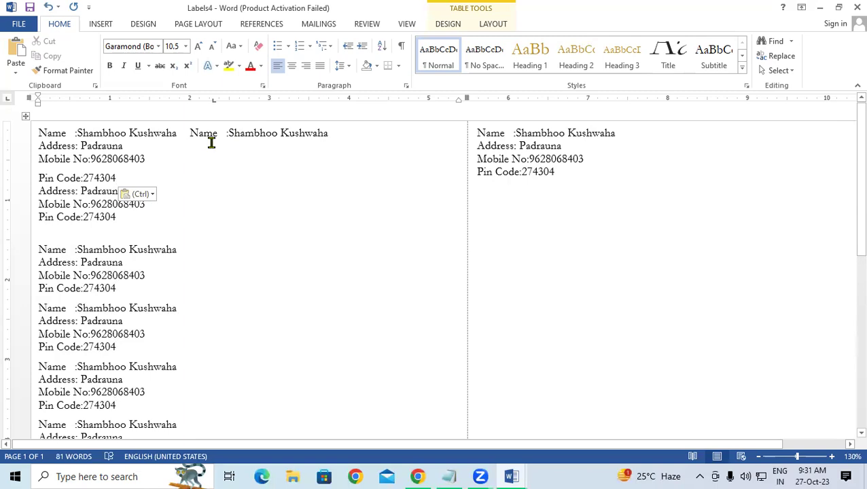
{"action": "key", "text": "ctrl+z"}
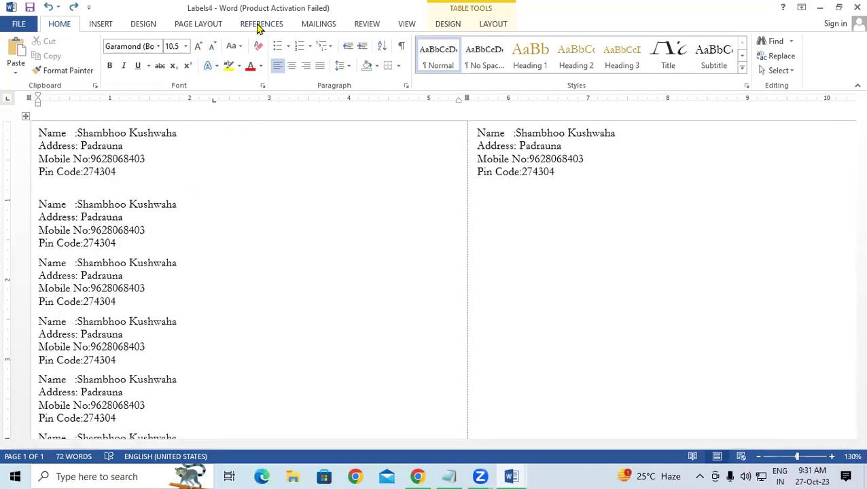
Check the Page Layout Columns choices and close them without changing anything
{"action": "left_click", "coordinate": [211, 26]}
{"action": "left_click", "coordinate": [118, 63]}
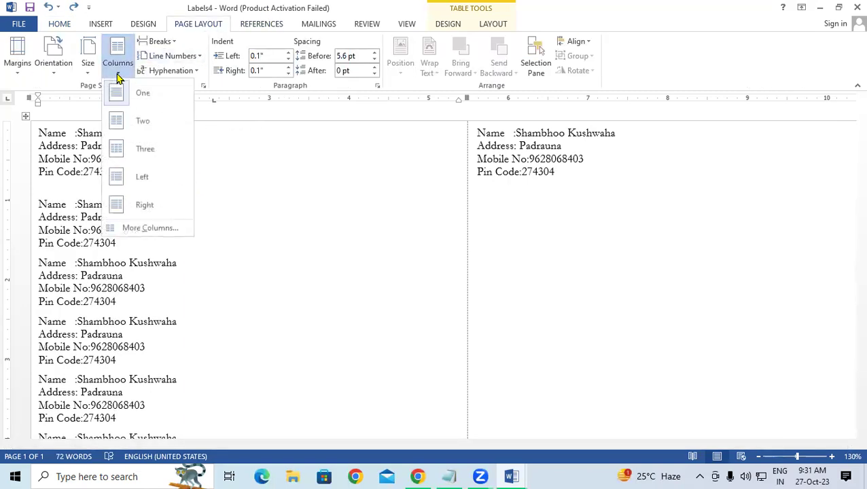
{"action": "left_click", "coordinate": [191, 133]}
{"action": "key", "text": "ctrl+z"}
Retry the paste beside the first Name line, undo it, and backspace the leftover
{"action": "left_click", "coordinate": [227, 149]}
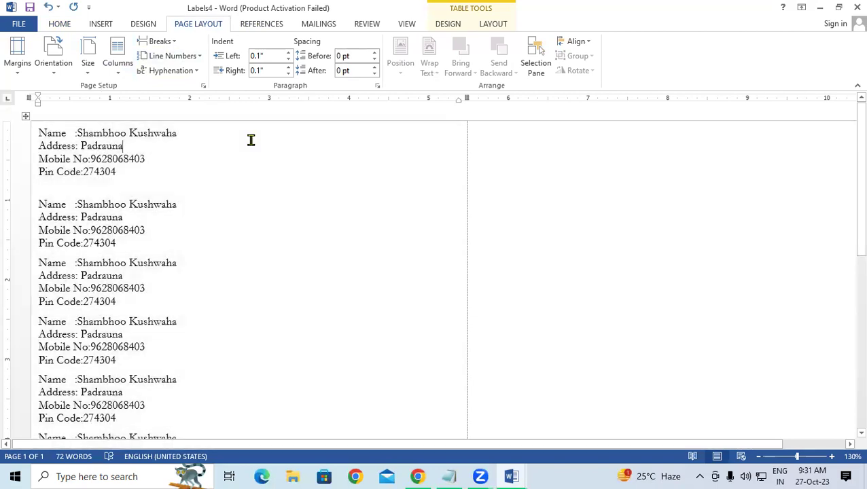
{"action": "left_click", "coordinate": [226, 134]}
{"action": "key", "text": "ctrl+v"}
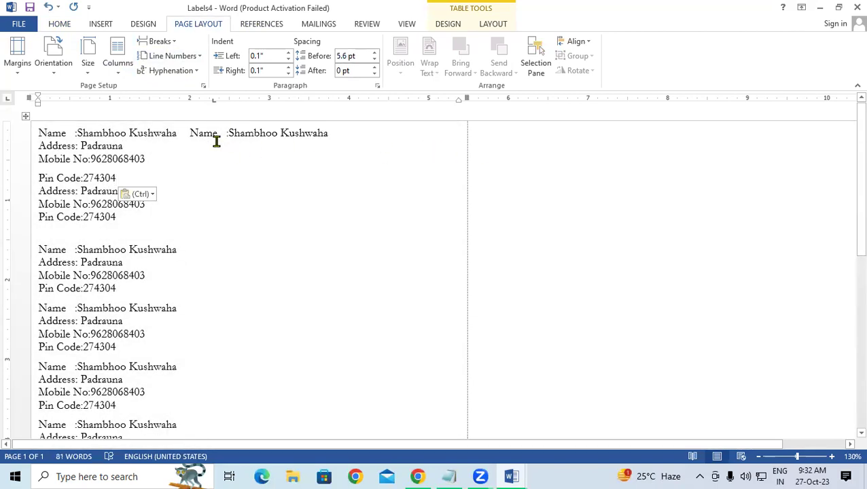
{"action": "key", "text": "ctrl+z"}
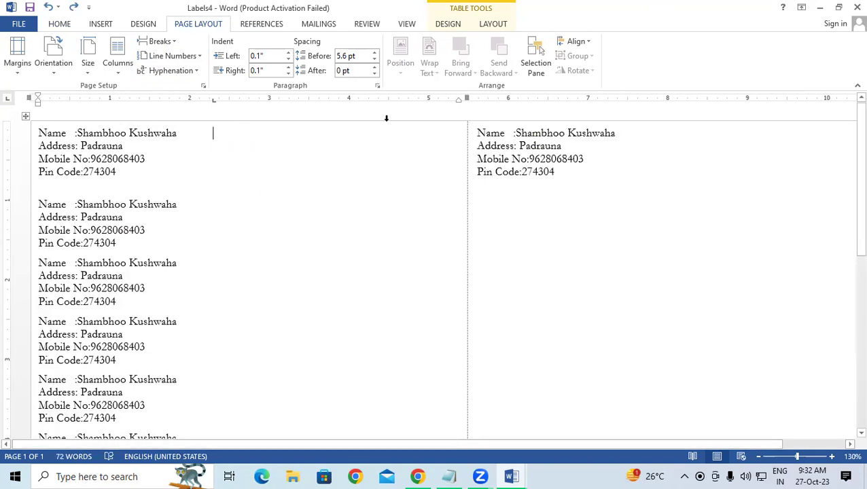
{"action": "key", "text": "BackSpace"}
Check the labels in the print preview and return to editing
{"action": "left_click", "coordinate": [22, 25]}
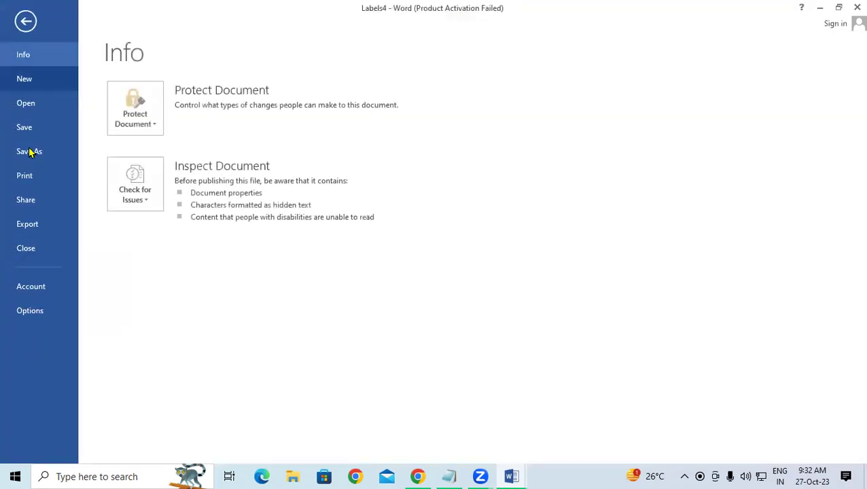
{"action": "left_click", "coordinate": [32, 175]}
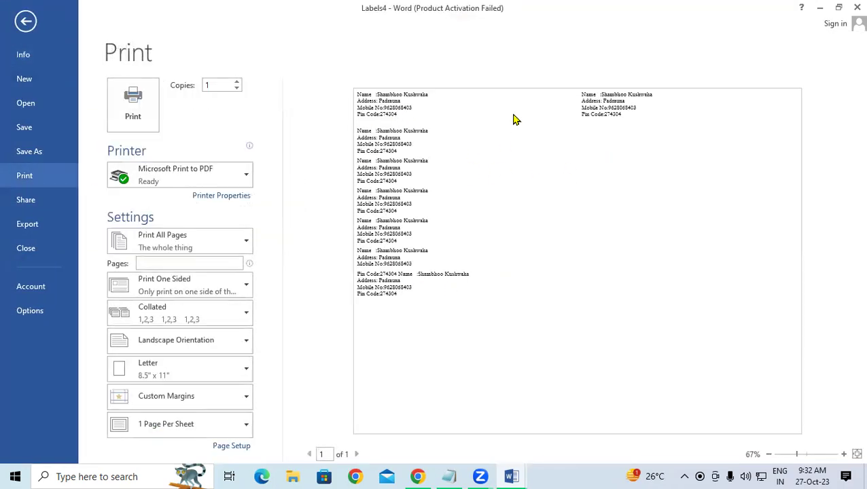
{"action": "left_click", "coordinate": [26, 21]}
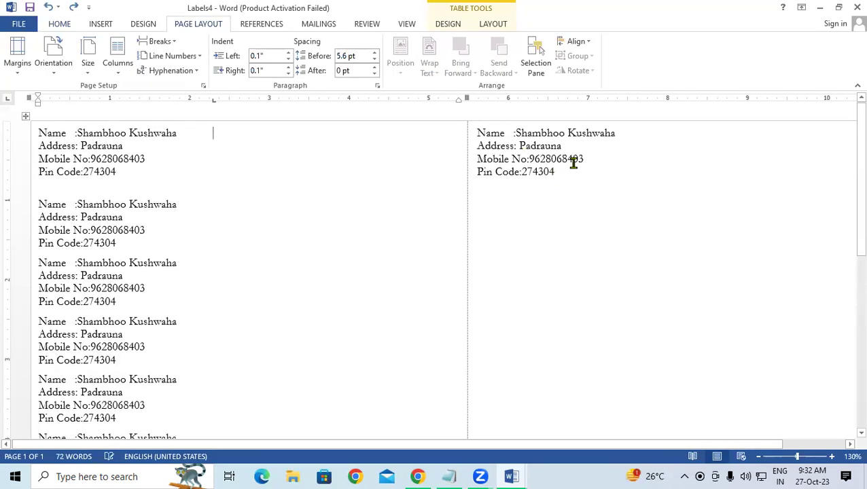
Copy the right label's address block and paste two copies below it
{"action": "left_click_drag", "start_coordinate": [573, 161], "coordinate": [480, 126]}
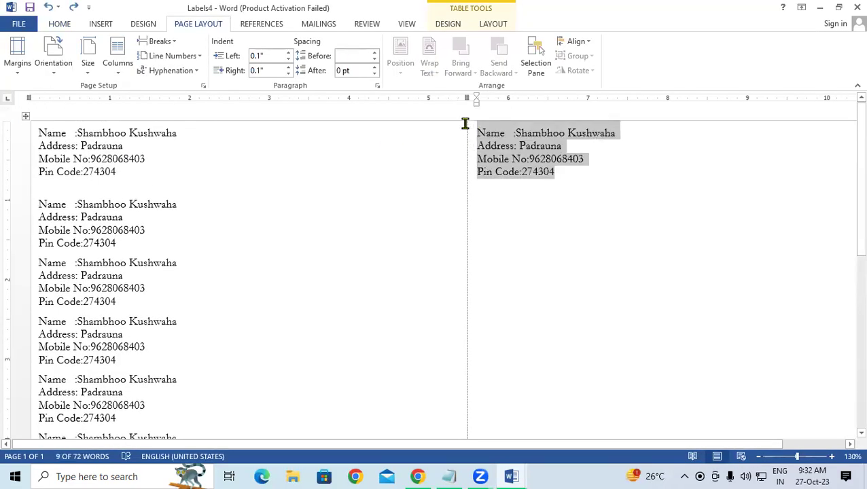
{"action": "left_click", "coordinate": [487, 172]}
{"action": "left_click", "coordinate": [571, 168]}
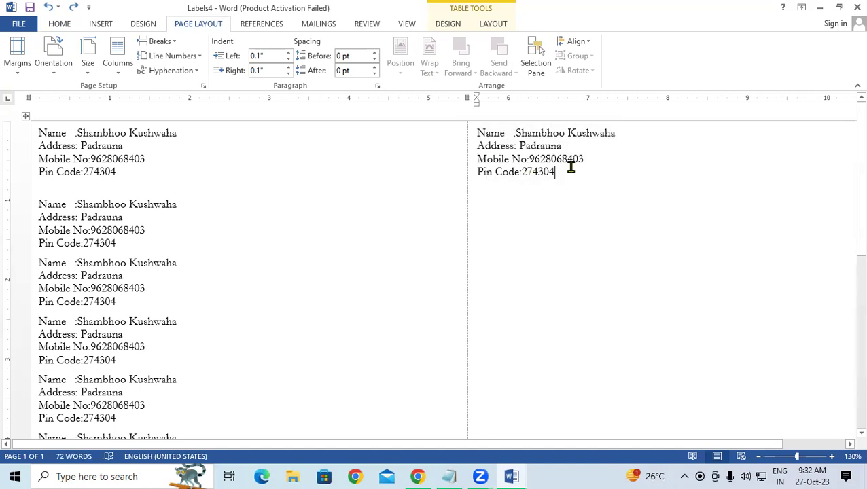
{"action": "key", "text": "Return"}
{"action": "key", "text": "ctrl+v"}
{"action": "key", "text": "Return"}
{"action": "key", "text": "ctrl+v"}
{"action": "key", "text": "Return"}
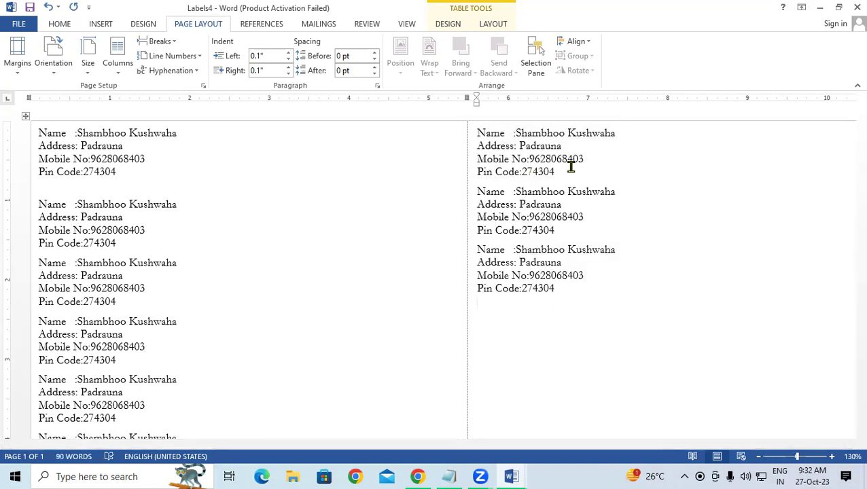
Undo an accidental delete-all, then paste two more address blocks in the right label
{"action": "key", "text": "ctrl+a"}
{"action": "key", "text": "Delete"}
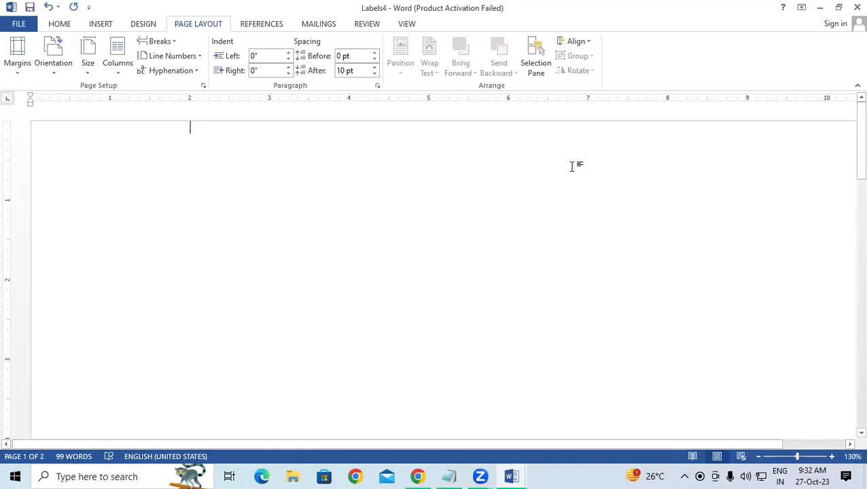
{"action": "key", "text": "ctrl+z"}
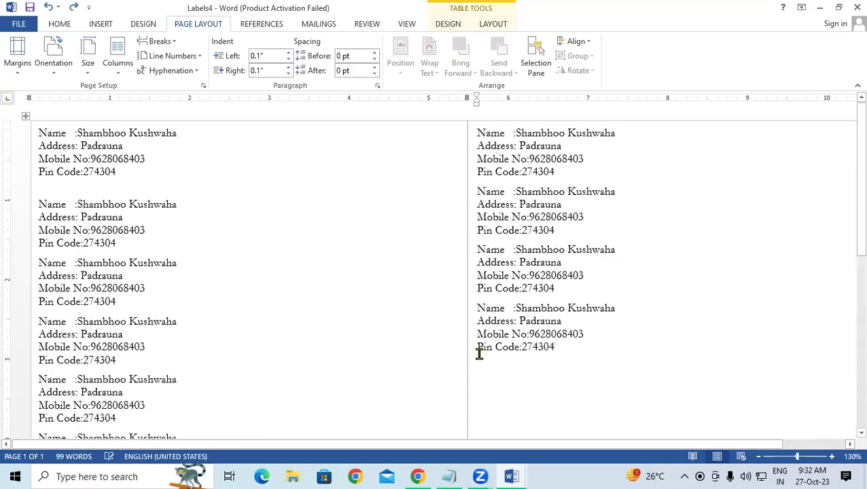
{"action": "key", "text": "Return"}
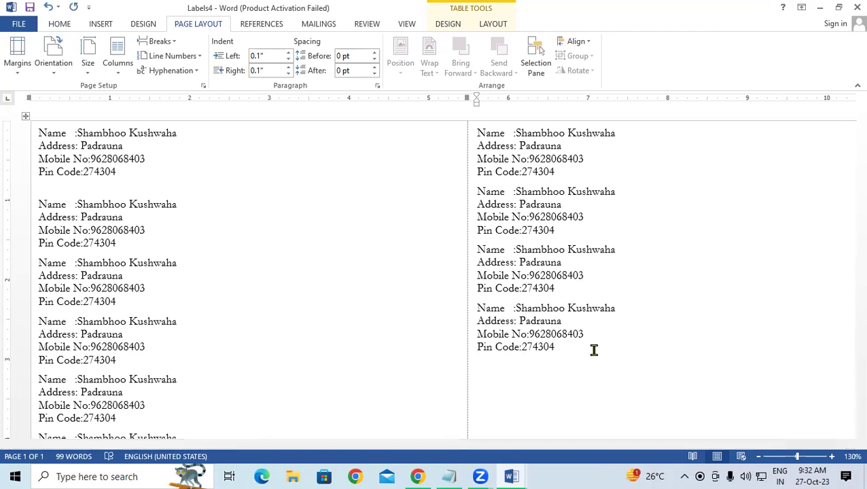
{"action": "key", "text": "ctrl+v"}
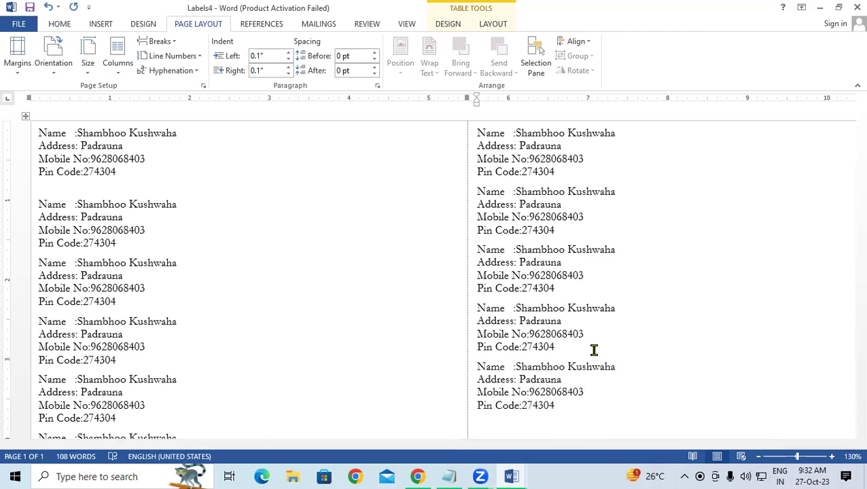
{"action": "key", "text": "ctrl+v"}
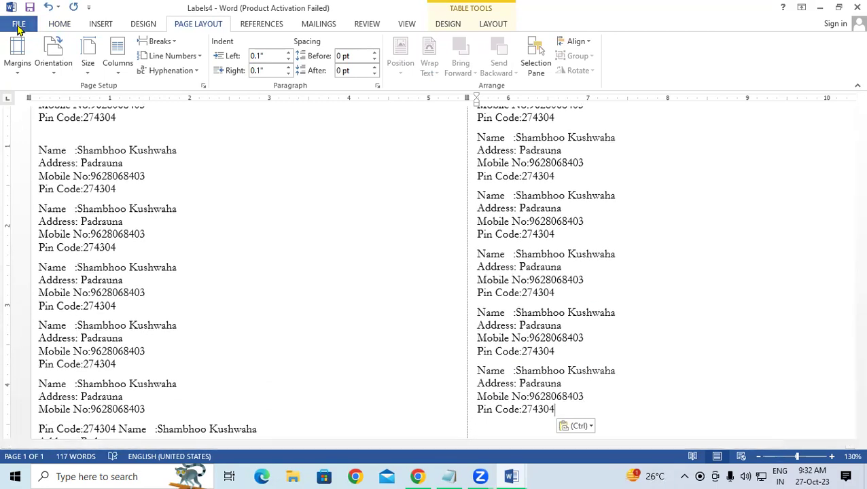
{"action": "left_click", "coordinate": [19, 26]}
Review the finished label sheet's print preview, then create blank Document5 with Ctrl+N
{"action": "left_click", "coordinate": [37, 179]}
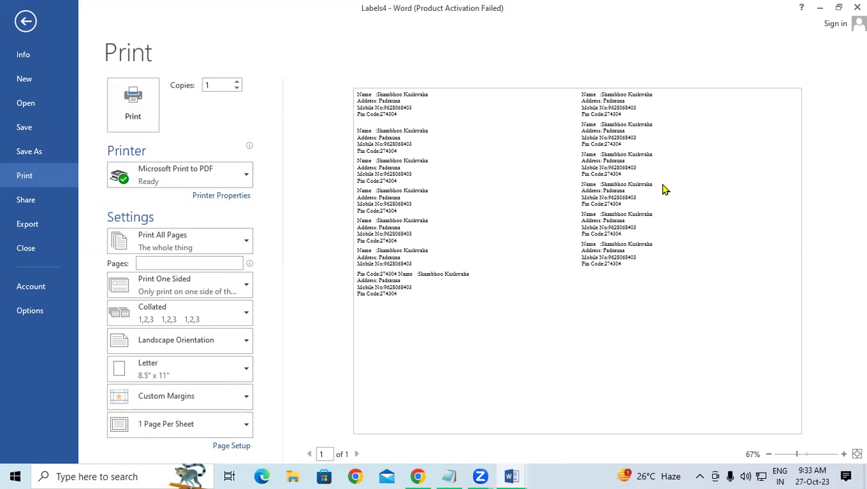
{"action": "left_click", "coordinate": [25, 22]}
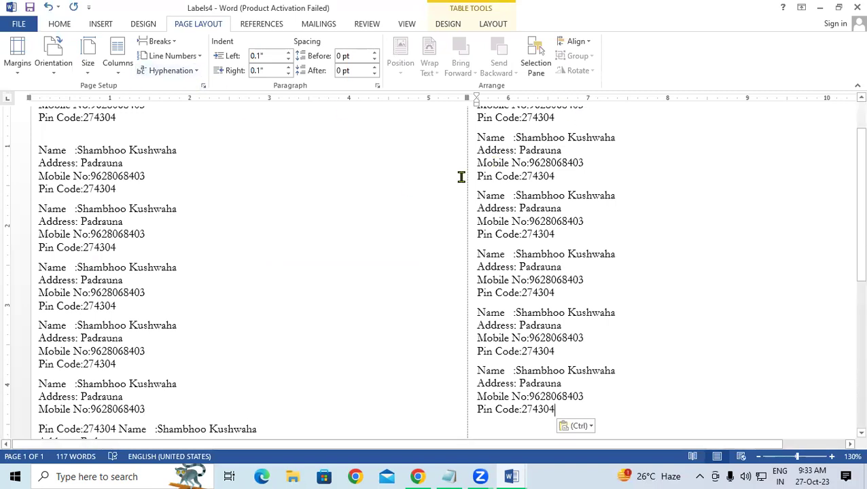
{"action": "key", "text": "ctrl+n"}
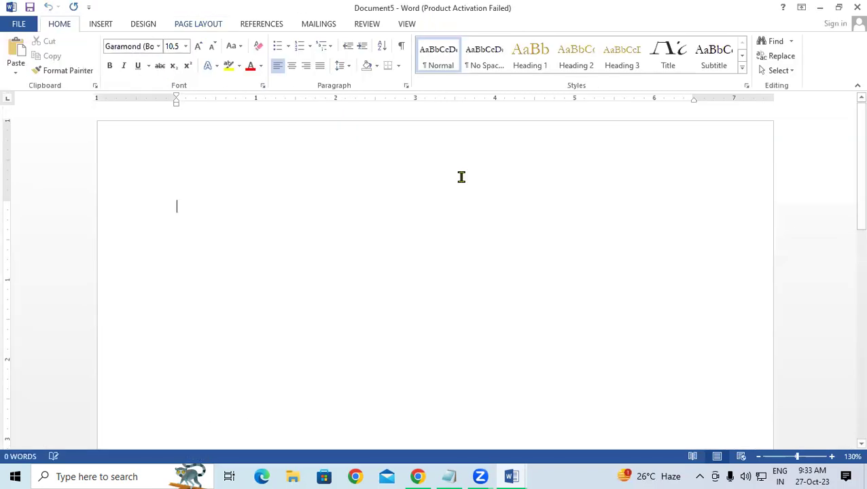
Move across the ribbon tabs to the MAILINGS tab for Document5
{"action": "left_click", "coordinate": [155, 27]}
{"action": "left_click", "coordinate": [192, 27]}
{"action": "left_click", "coordinate": [272, 27]}
{"action": "left_click", "coordinate": [327, 26]}
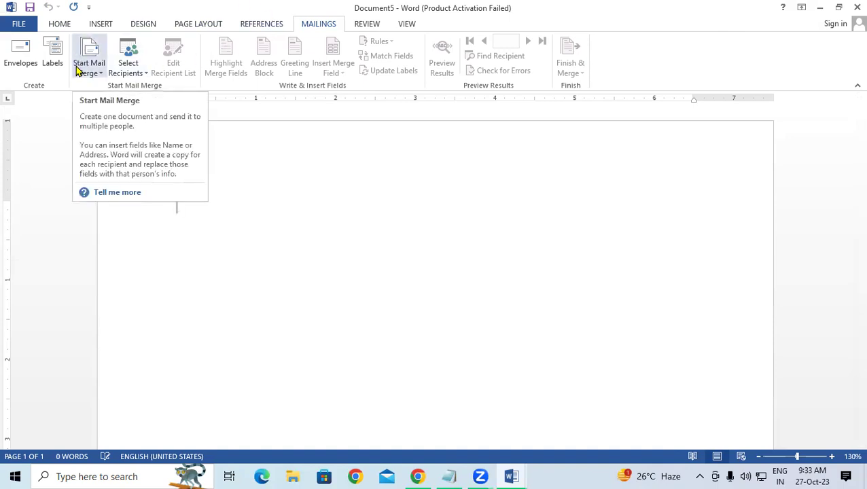
{"action": "right_click", "coordinate": [121, 252]}
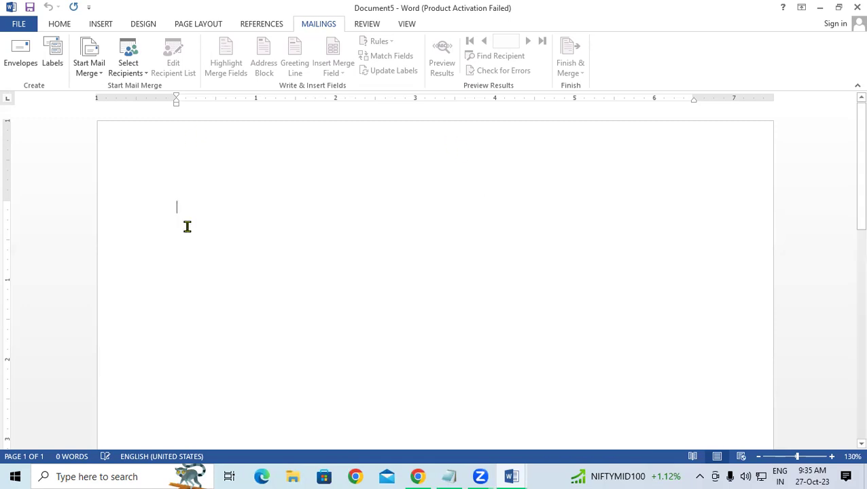
Launch the Step-by-Step Mail Merge Wizard from the Start Mail Merge menu
{"action": "left_click", "coordinate": [87, 74]}
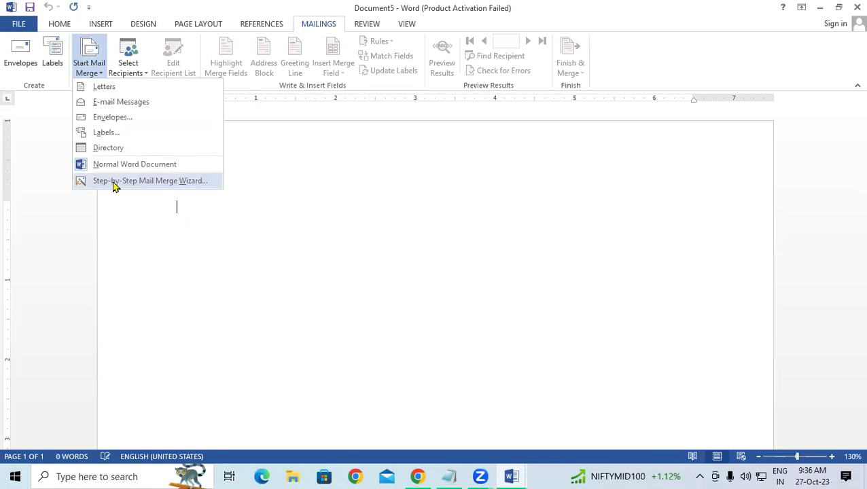
{"action": "left_click", "coordinate": [165, 181]}
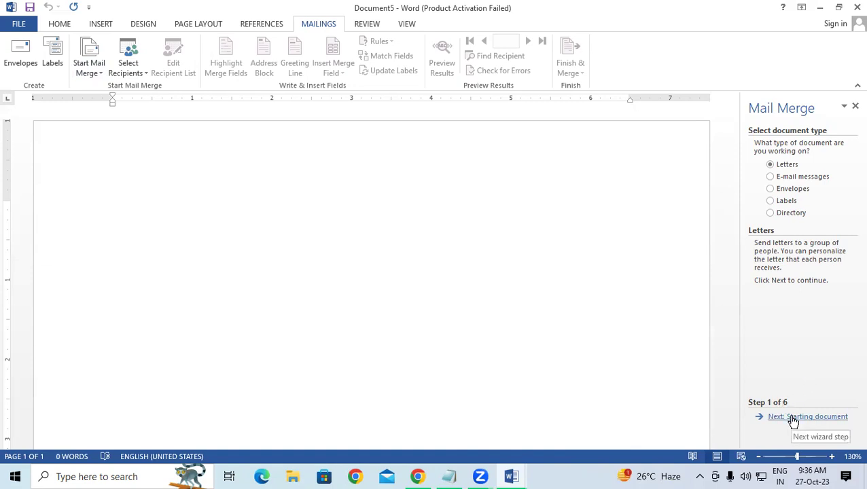
Advance the wizard past the starting document to recipients and select Type a new list
{"action": "left_click", "coordinate": [793, 418]}
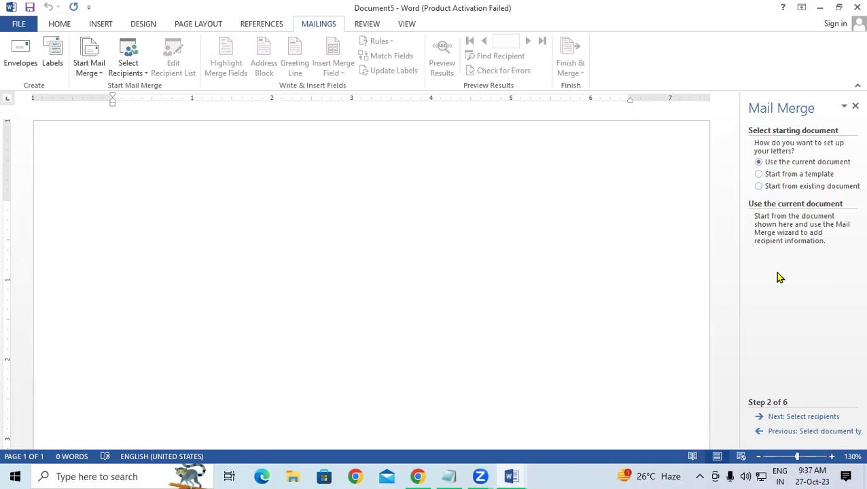
{"action": "left_click", "coordinate": [803, 418]}
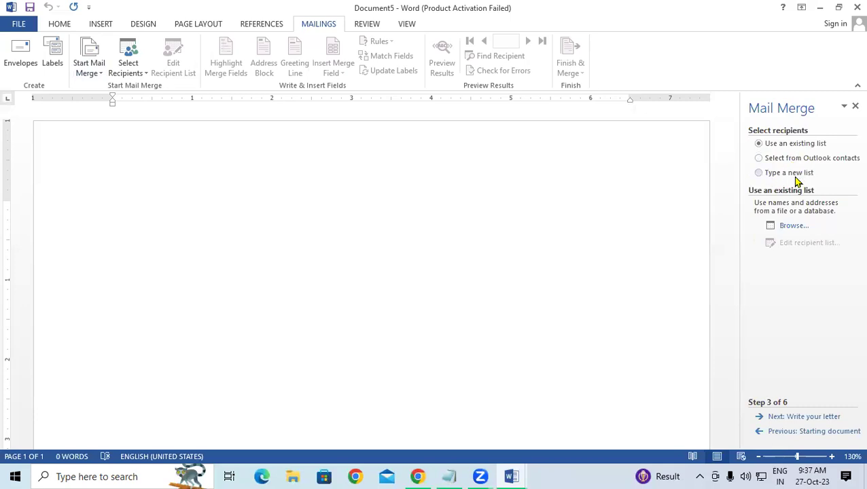
{"action": "left_click", "coordinate": [767, 176]}
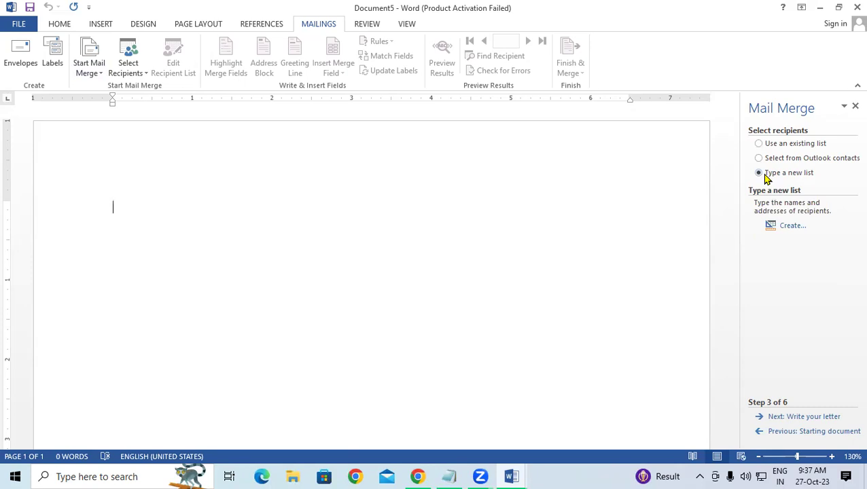
Open the New Address List dialog with Create... and drag it into position
{"action": "left_click", "coordinate": [790, 228]}
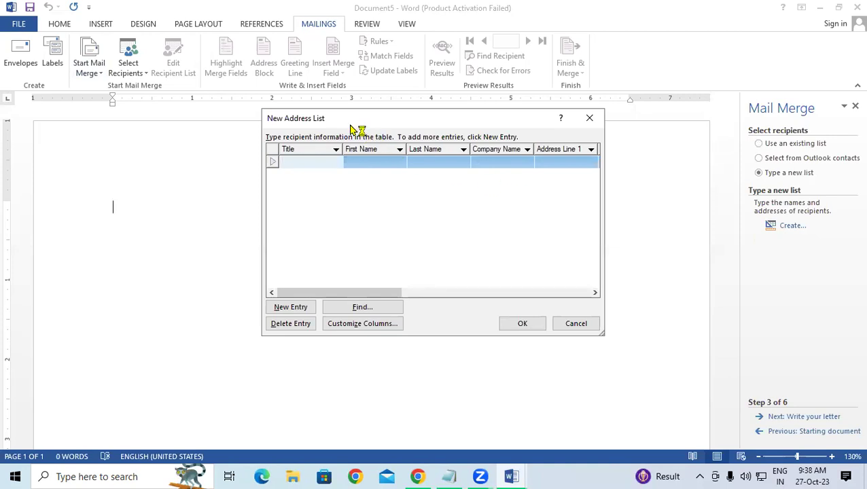
{"action": "left_click_drag", "start_coordinate": [354, 123], "coordinate": [216, 108]}
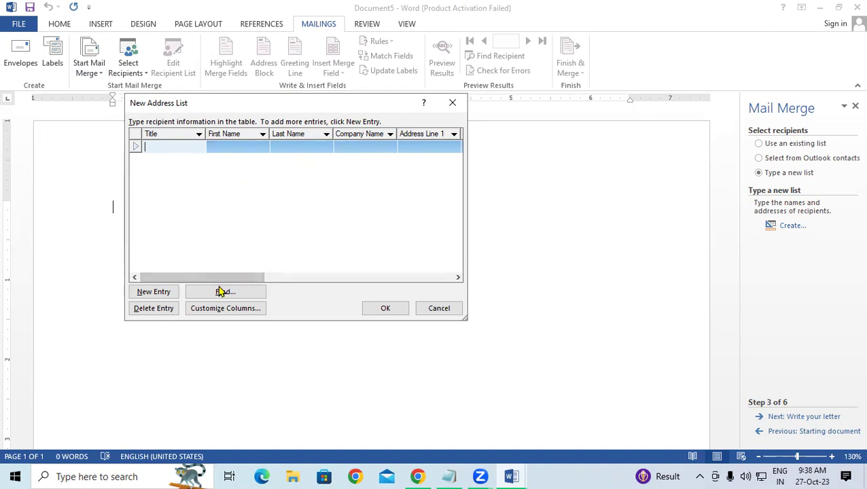
Delete the Address Line 2 field from the address list columns
{"action": "left_click", "coordinate": [237, 311]}
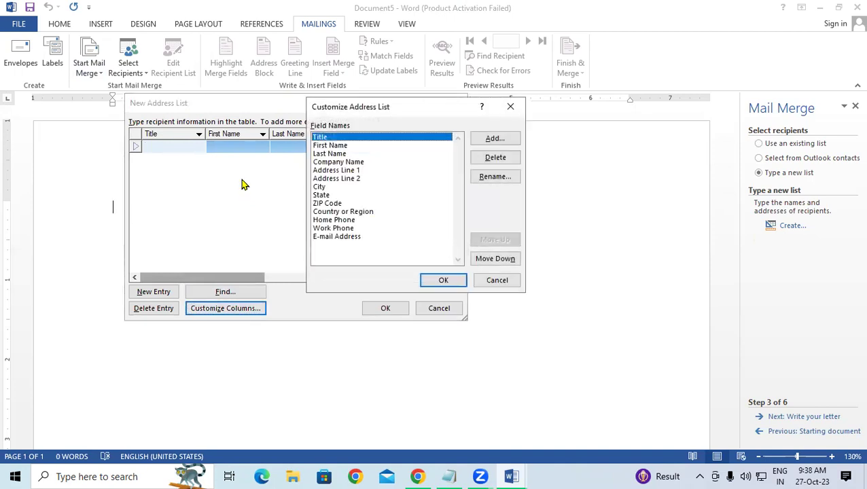
{"action": "left_click_drag", "start_coordinate": [360, 114], "coordinate": [276, 84]}
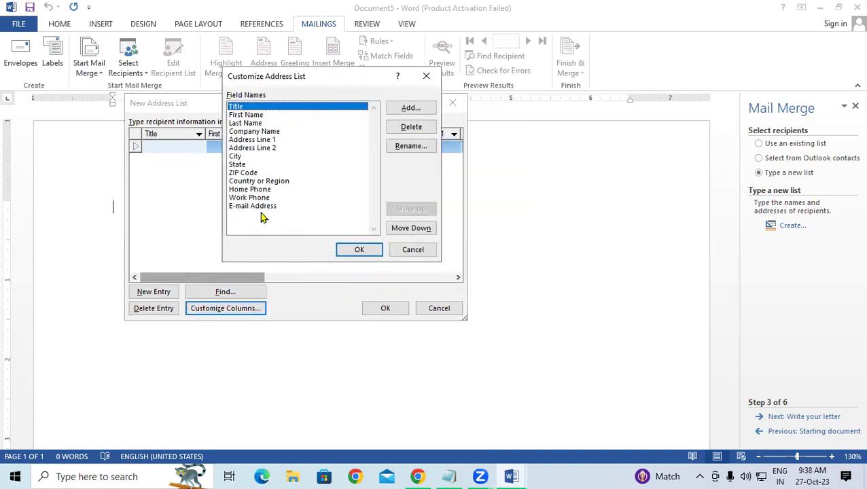
{"action": "left_click", "coordinate": [255, 115]}
{"action": "left_click", "coordinate": [251, 125]}
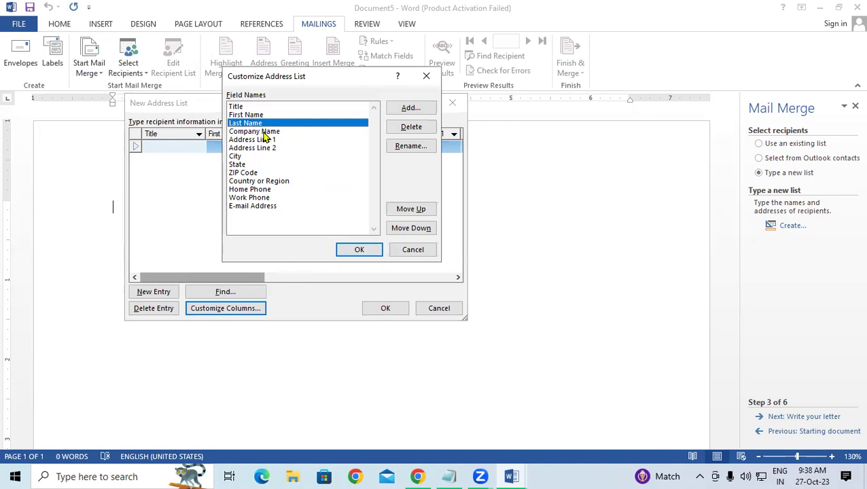
{"action": "left_click", "coordinate": [264, 132]}
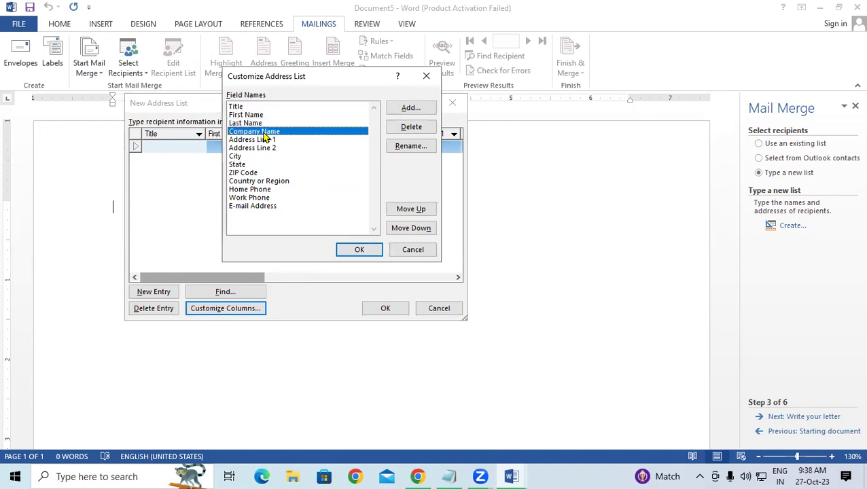
{"action": "left_click", "coordinate": [264, 140]}
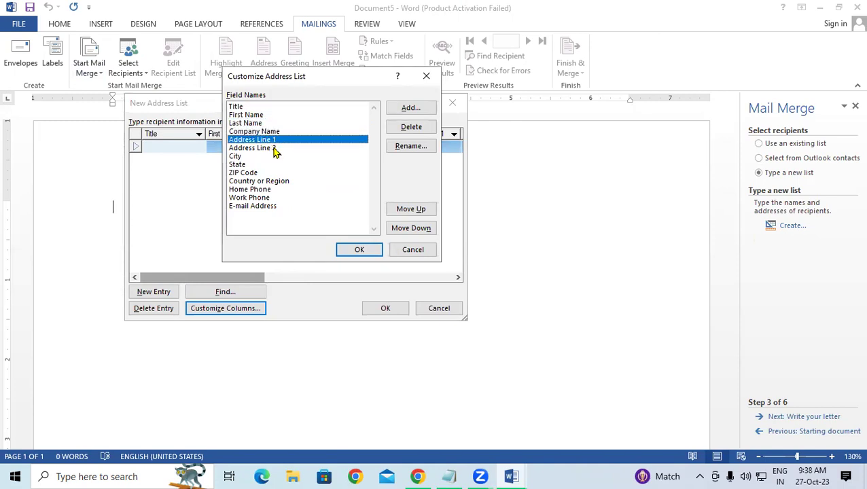
{"action": "left_click", "coordinate": [274, 148]}
{"action": "left_click", "coordinate": [403, 130]}
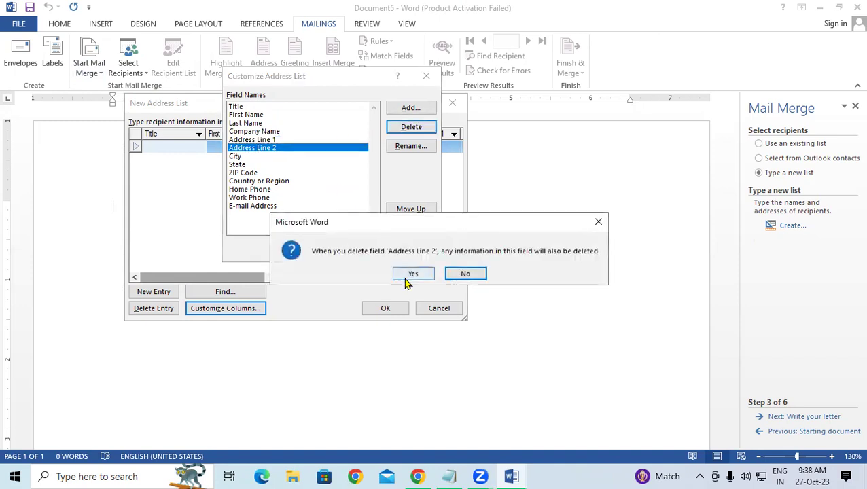
{"action": "left_click", "coordinate": [408, 275]}
{"action": "left_click", "coordinate": [238, 149]}
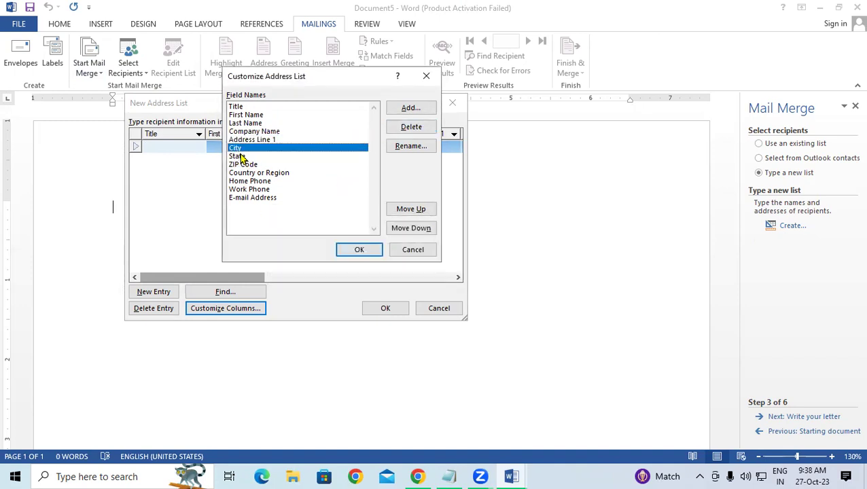
Rename the ZIP Code field to Pin Code
{"action": "left_click", "coordinate": [240, 156]}
{"action": "left_click", "coordinate": [249, 166]}
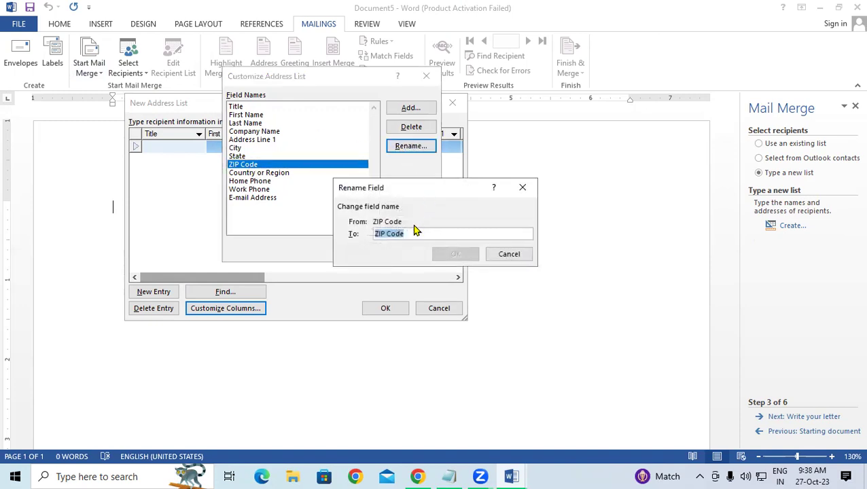
{"action": "type", "text": "Pin"}
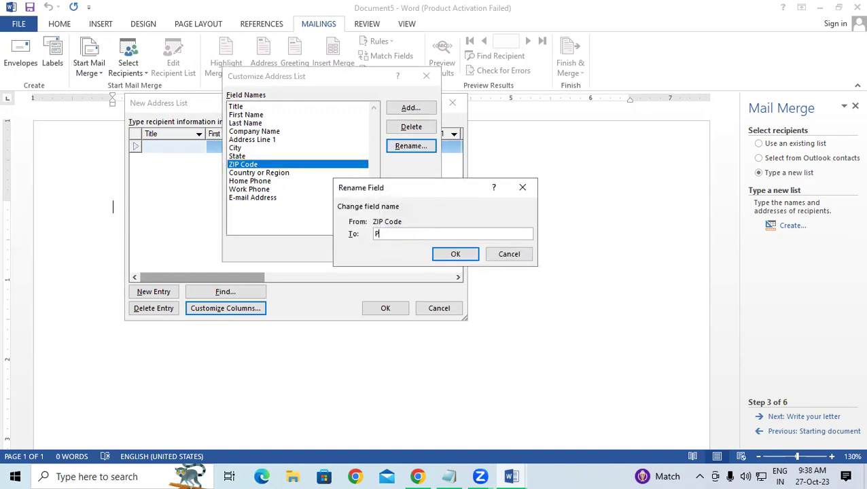
{"action": "type", "text": " Code"}
{"action": "left_click", "coordinate": [455, 254]}
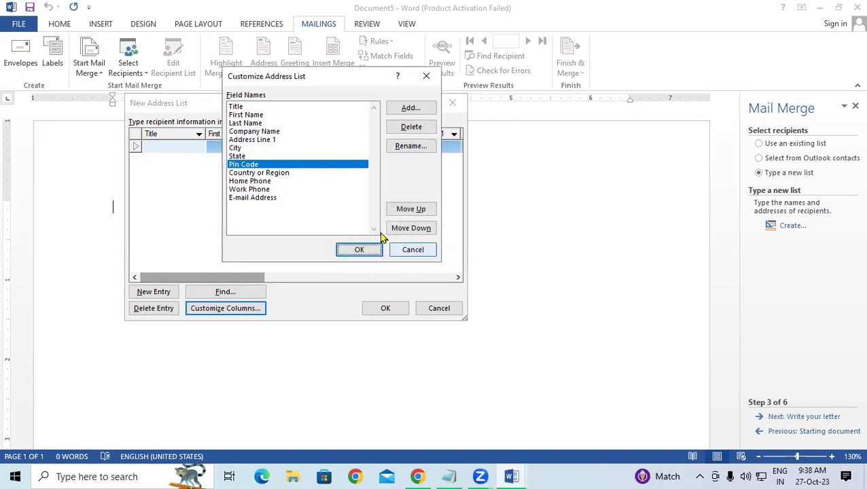
Delete the Home Phone field
{"action": "left_click", "coordinate": [278, 174]}
{"action": "left_click", "coordinate": [250, 181]}
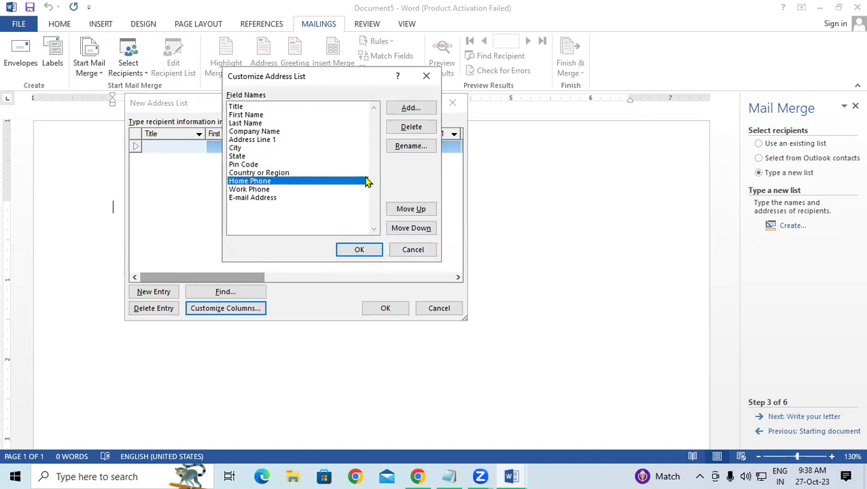
{"action": "left_click", "coordinate": [411, 128]}
{"action": "left_click", "coordinate": [410, 274]}
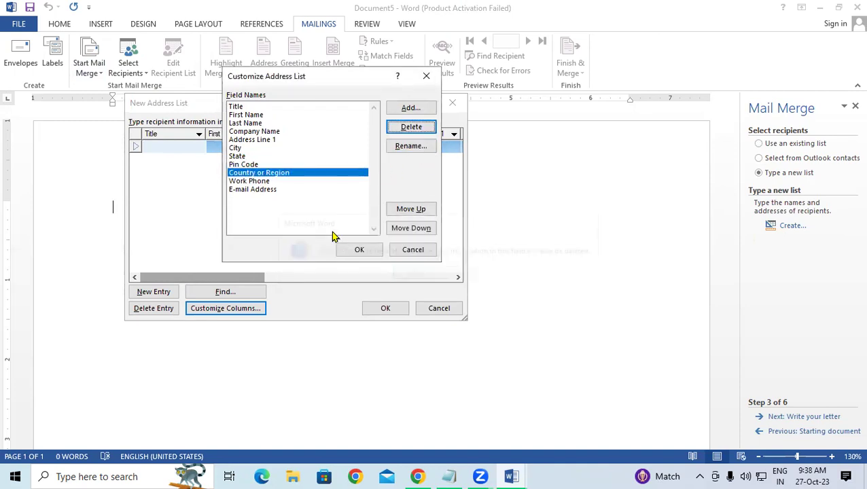
Rename the Work Phone field to Phone No
{"action": "left_click", "coordinate": [252, 181]}
{"action": "left_click", "coordinate": [411, 146]}
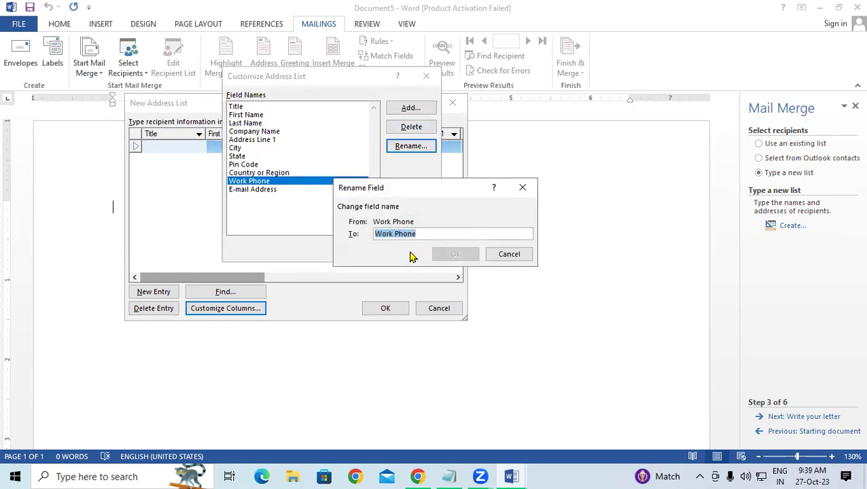
{"action": "type", "text": "Phone NO"}
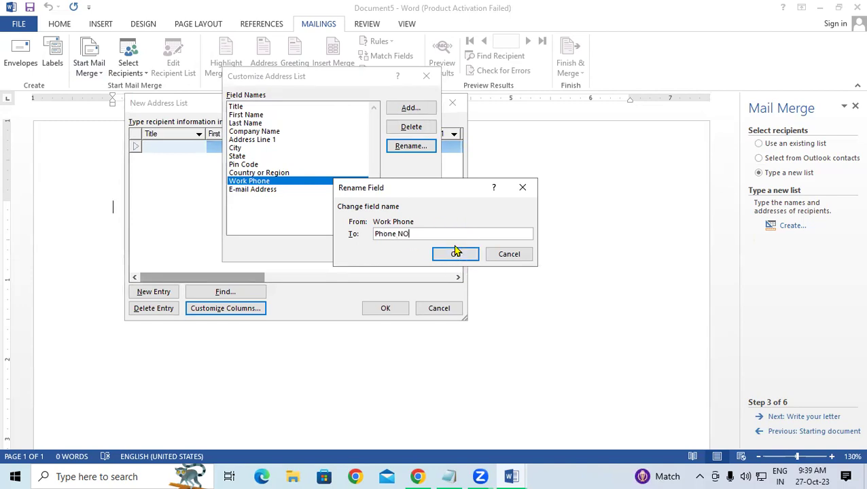
{"action": "key", "text": "BackSpace"}
{"action": "type", "text": "o"}
{"action": "left_click", "coordinate": [456, 254]}
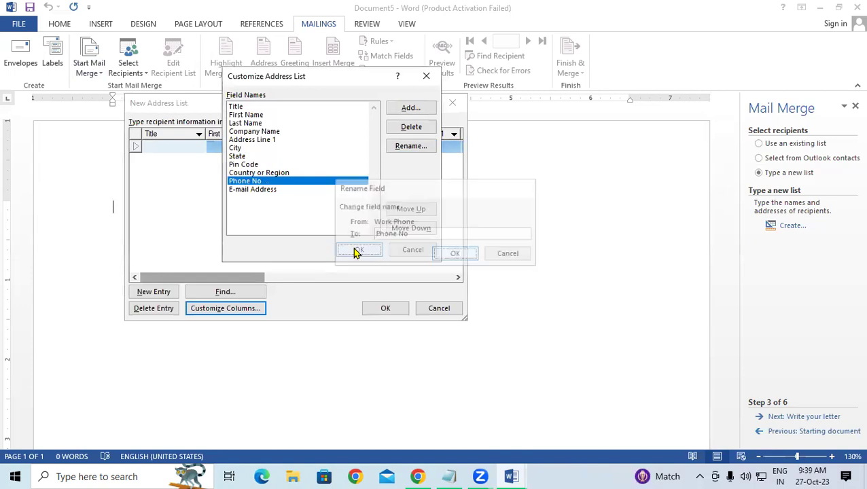
{"action": "left_click", "coordinate": [263, 190]}
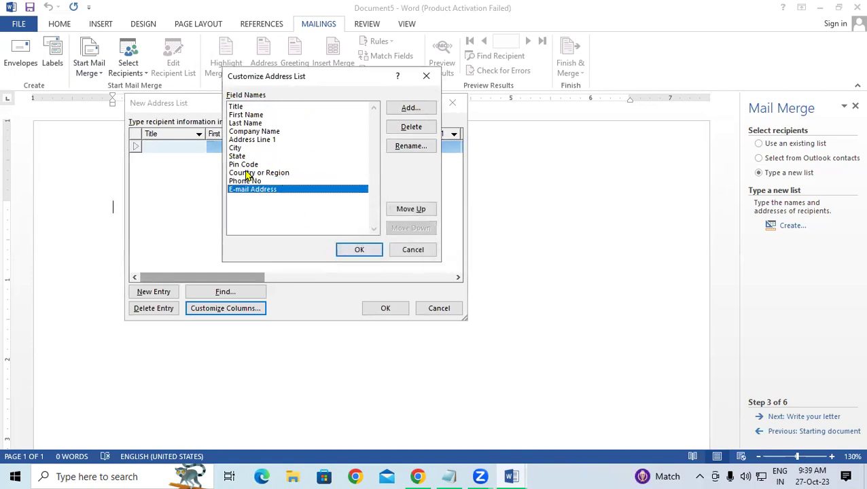
Move the Pin Code field up so it sits above City
{"action": "left_click", "coordinate": [245, 107]}
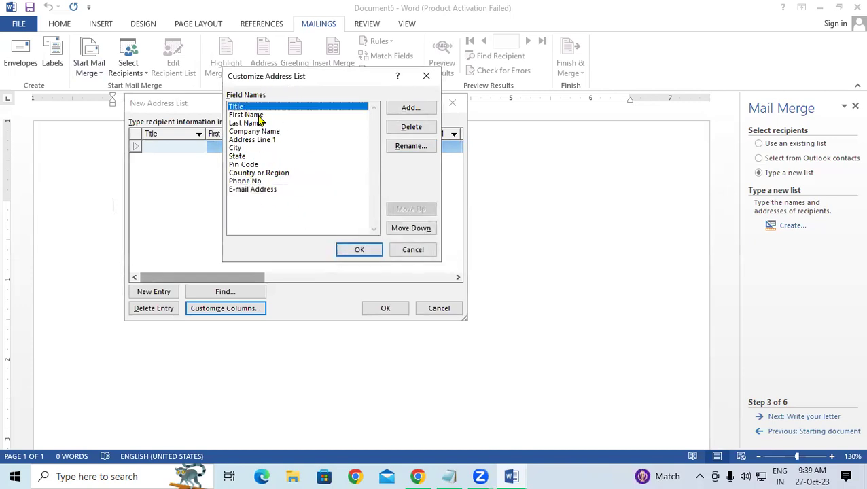
{"action": "left_click", "coordinate": [257, 116]}
{"action": "left_click", "coordinate": [268, 123]}
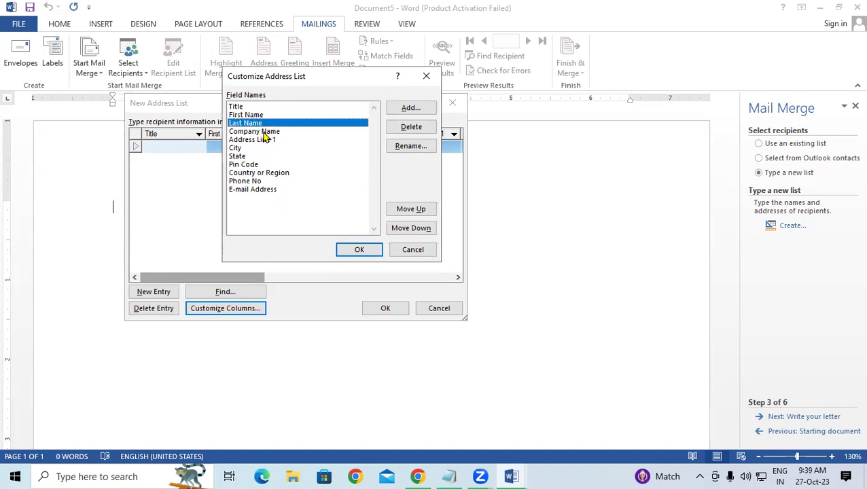
{"action": "left_click", "coordinate": [263, 132]}
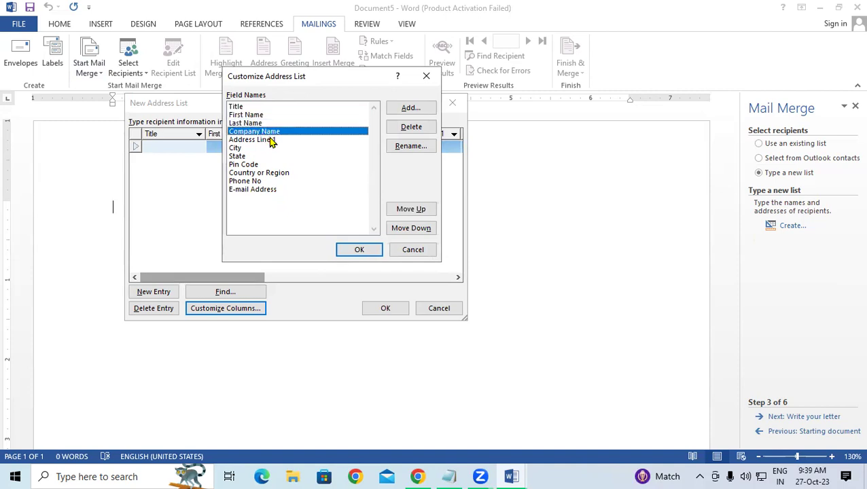
{"action": "left_click", "coordinate": [270, 140]}
{"action": "left_click", "coordinate": [251, 148]}
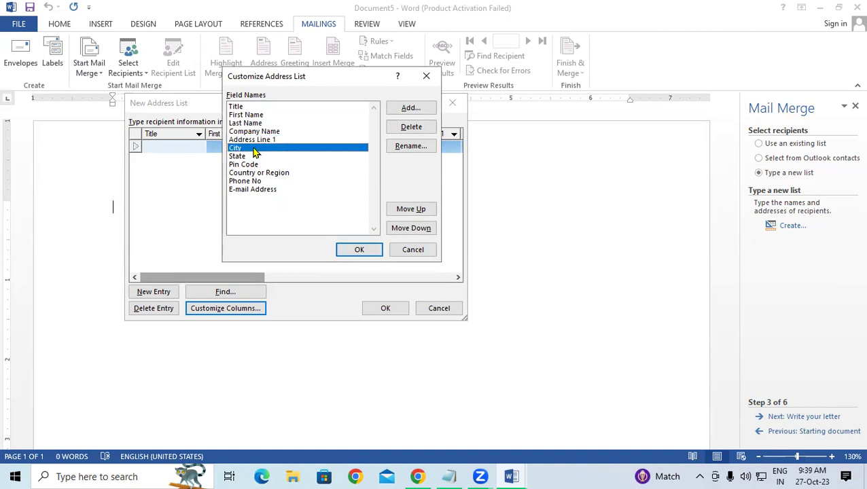
{"action": "left_click", "coordinate": [256, 166]}
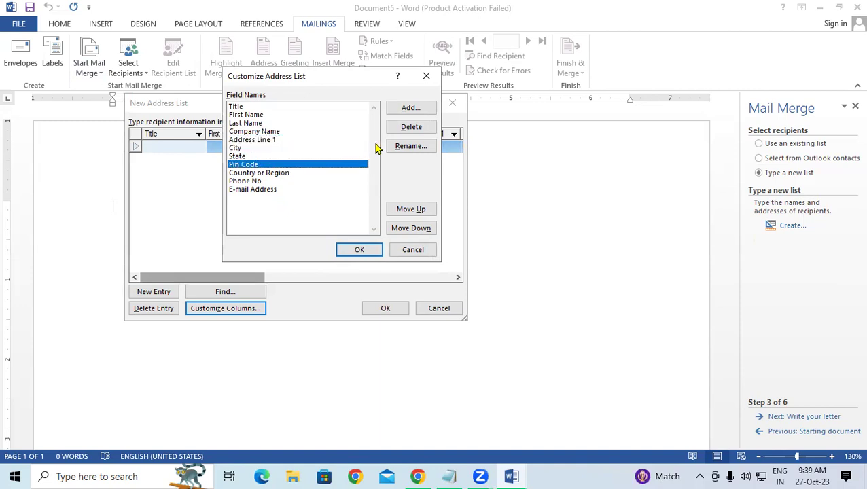
{"action": "left_click", "coordinate": [411, 210]}
{"action": "left_click", "coordinate": [410, 210]}
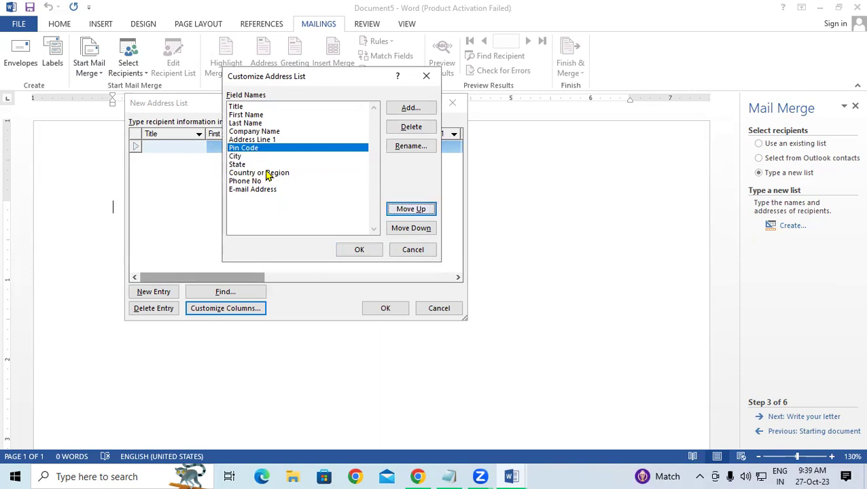
Move Phone No up to just below Pin Code
{"action": "left_click", "coordinate": [246, 181]}
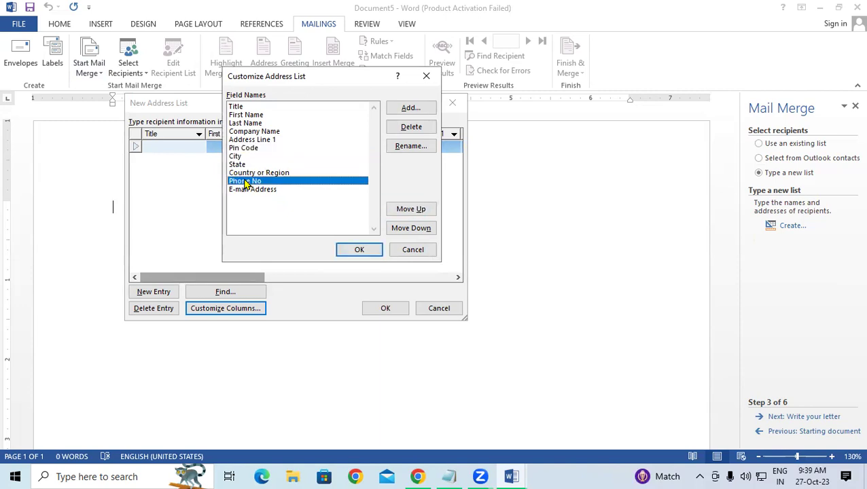
{"action": "left_click", "coordinate": [408, 212]}
{"action": "left_click", "coordinate": [410, 210]}
{"action": "left_click", "coordinate": [410, 210]}
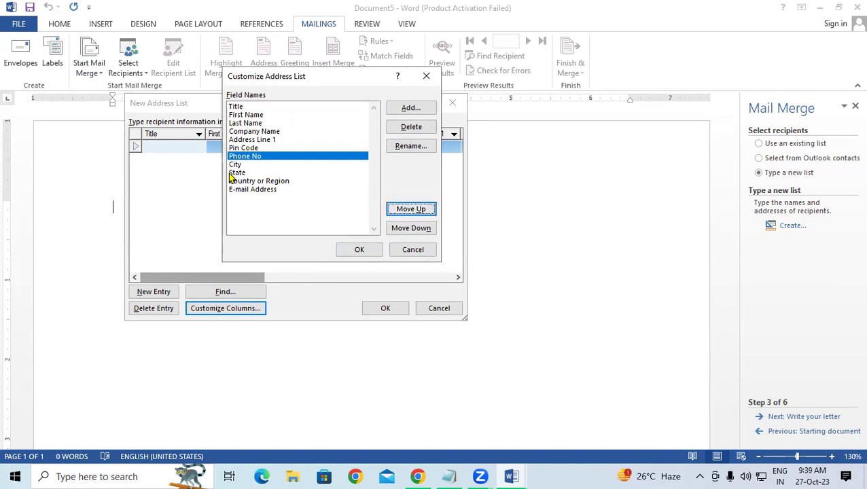
Move E-mail Address up above City and apply the customised field list
{"action": "left_click", "coordinate": [267, 190]}
{"action": "left_click", "coordinate": [403, 211]}
{"action": "left_click", "coordinate": [403, 211]}
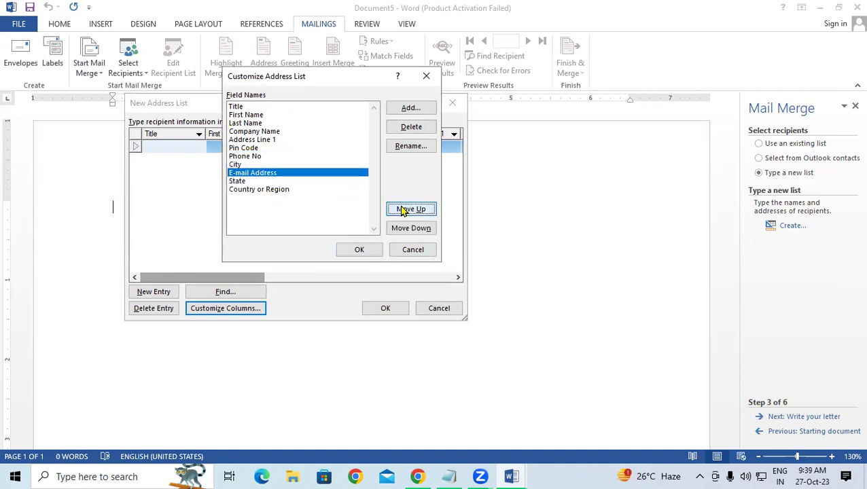
{"action": "left_click", "coordinate": [403, 211]}
{"action": "left_click", "coordinate": [238, 173]}
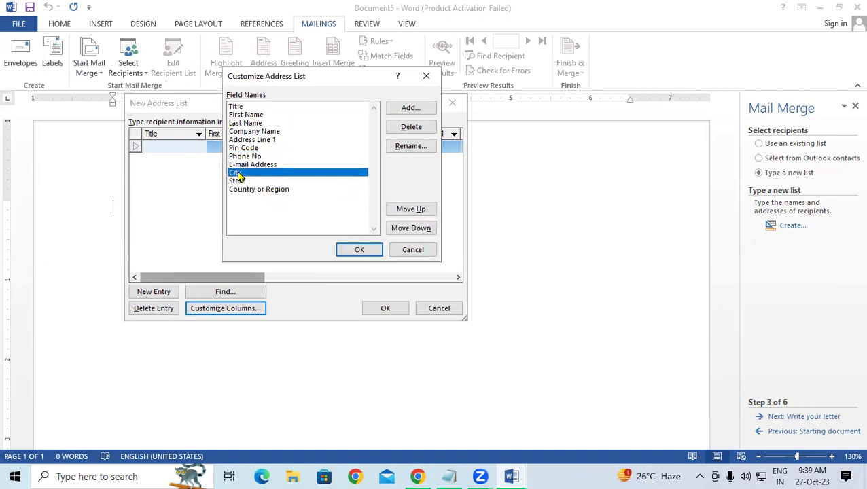
{"action": "left_click", "coordinate": [260, 182]}
{"action": "left_click", "coordinate": [257, 189]}
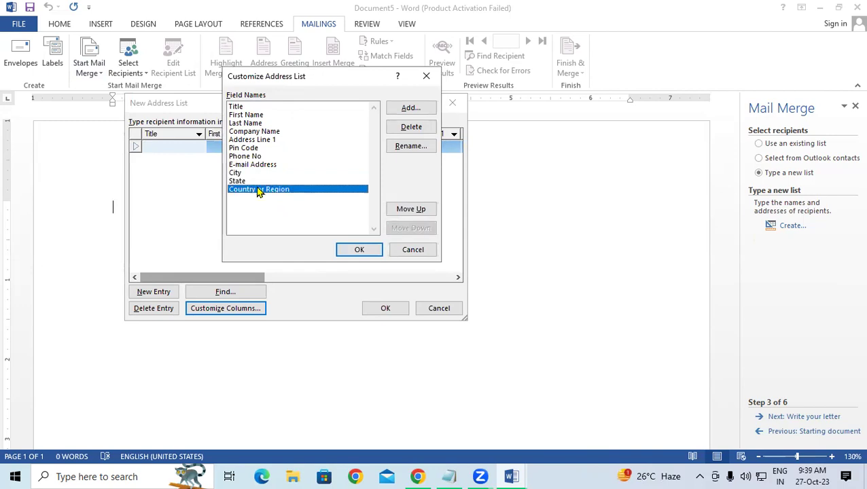
{"action": "left_click", "coordinate": [359, 249]}
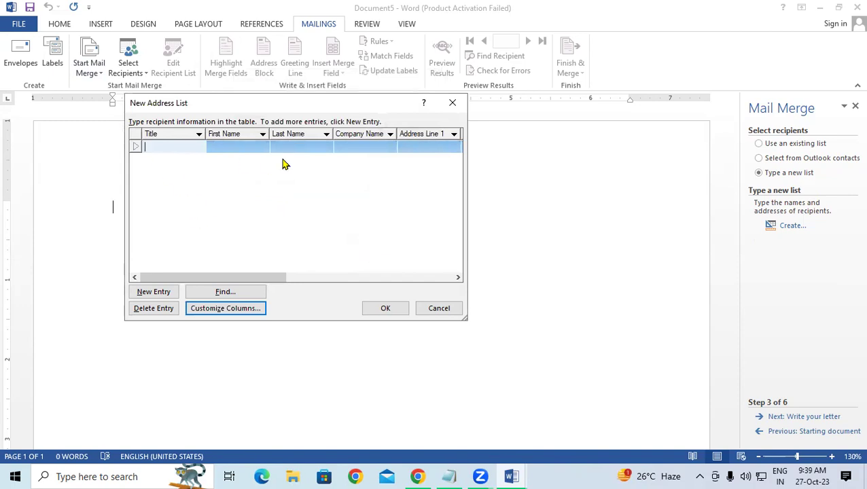
Enter the first recipient's title Mr, first and last name, and company GIT
{"action": "type", "text": "Mr"}
{"action": "key", "text": "Tab"}
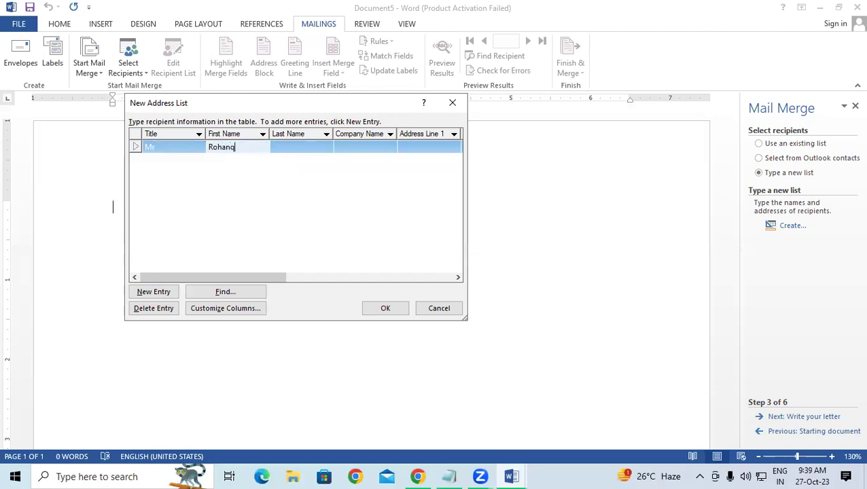
{"action": "key", "text": "Tab"}
{"action": "key", "text": "Tab"}
{"action": "type", "text": "GIT"}
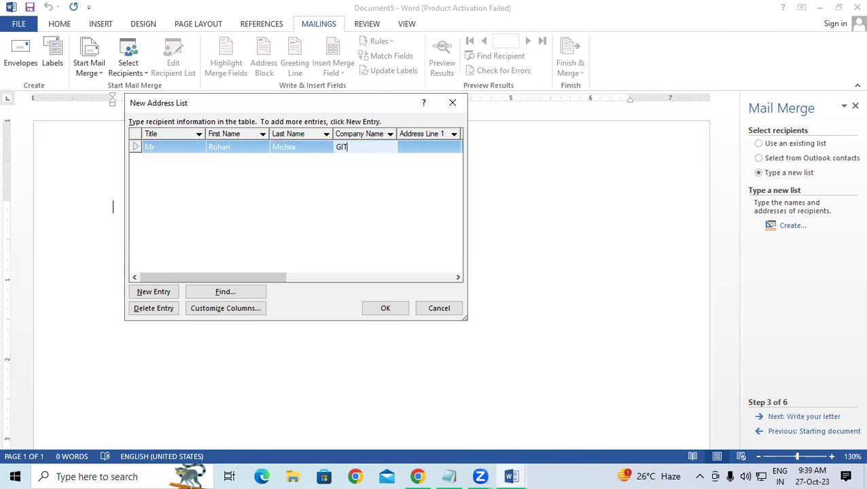
Fill in their address, pin code, phone, e-mail, city, state UP and country India, adding a new row
{"action": "key", "text": "Tab"}
{"action": "type", "text": "Padrauna"}
{"action": "key", "text": "Tab"}
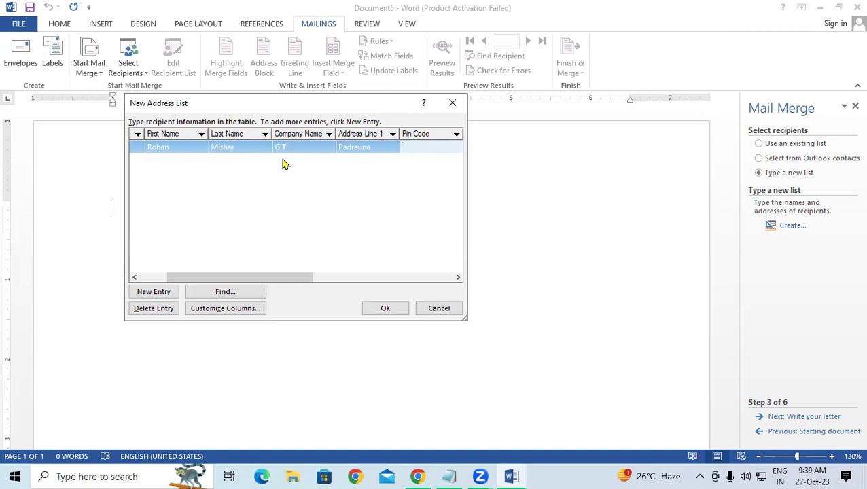
{"action": "type", "text": "27430"}
{"action": "type", "text": "4"}
{"action": "key", "text": "Tab"}
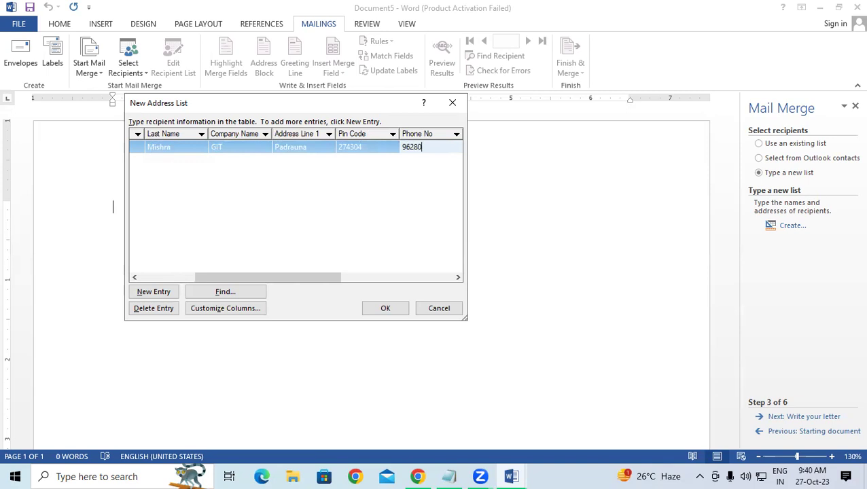
{"action": "key", "text": "Tab"}
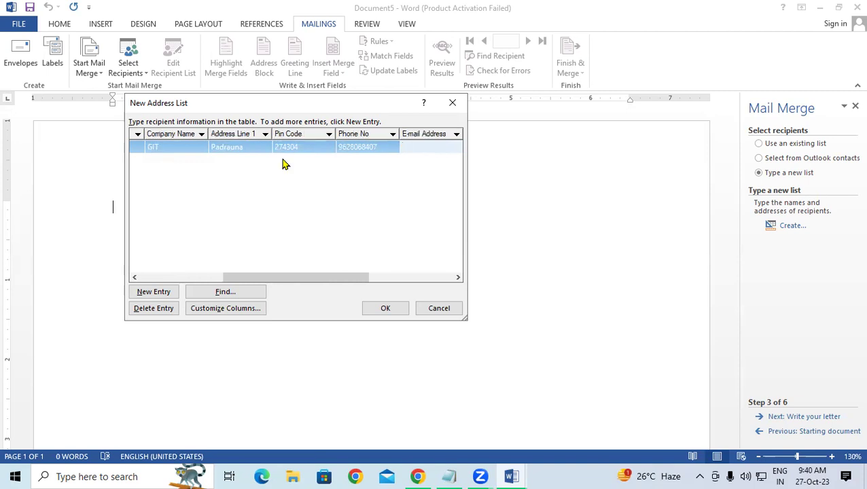
{"action": "key", "text": "Tab"}
{"action": "type", "text": "Padrauna"}
{"action": "key", "text": "Tab"}
{"action": "type", "text": "UP"}
{"action": "key", "text": "Tab"}
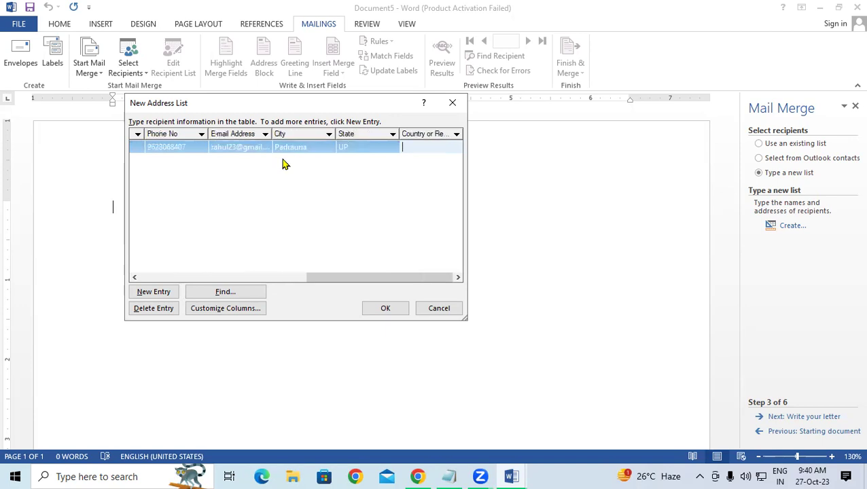
{"action": "type", "text": "Ind"}
{"action": "key", "text": "BackSpace"}
{"action": "key", "text": "BackSpace"}
{"action": "key", "text": "BackSpace"}
{"action": "type", "text": "India"}
{"action": "key", "text": "Tab"}
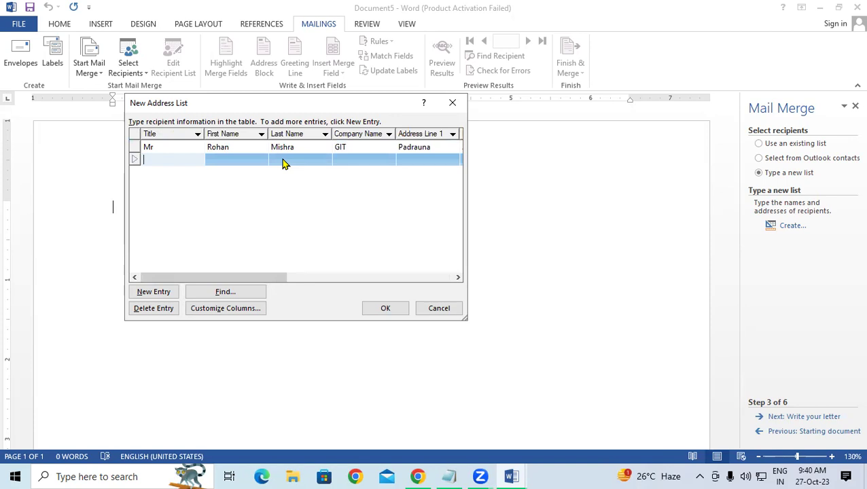
Enter the second recipient's title Mr, first and last name, and company GITKasia
{"action": "type", "text": "Mr"}
{"action": "key", "text": "Tab"}
{"action": "type", "text": "Suuk"}
{"action": "key", "text": "BackSpace"}
{"action": "key", "text": "BackSpace"}
{"action": "key", "text": "BackSpace"}
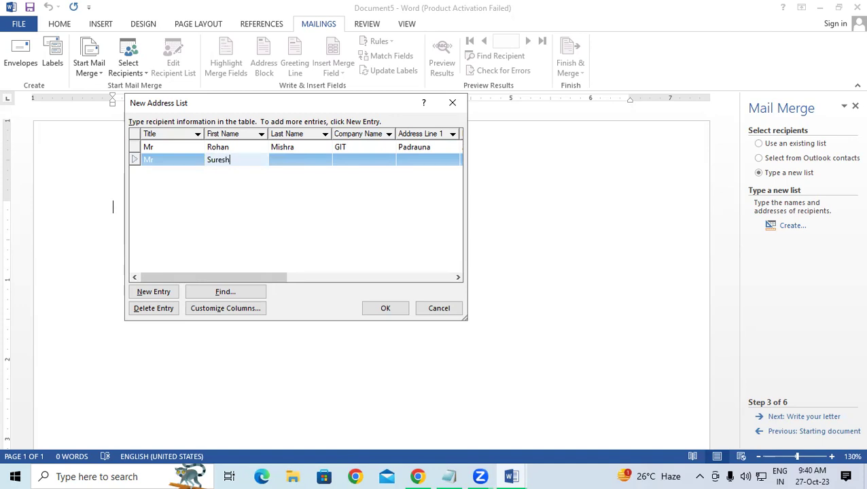
{"action": "left_click", "coordinate": [282, 159]}
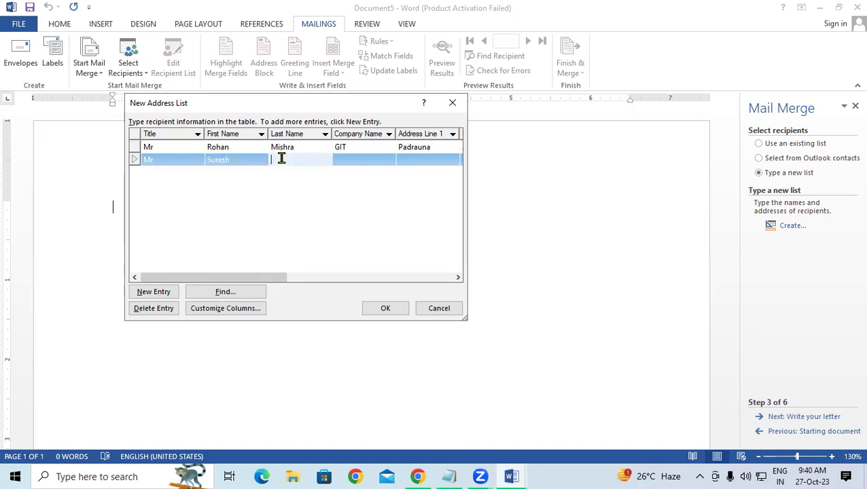
{"action": "key", "text": "Tab"}
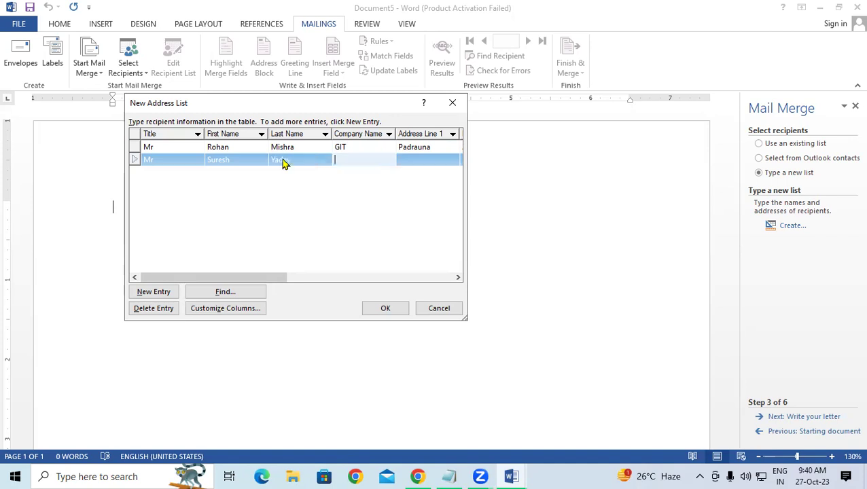
{"action": "type", "text": "GIT"}
{"action": "type", "text": "Kasia"}
Fill in the second recipient's pin code, phone, e-mail, city and state UP
{"action": "key", "text": "Tab"}
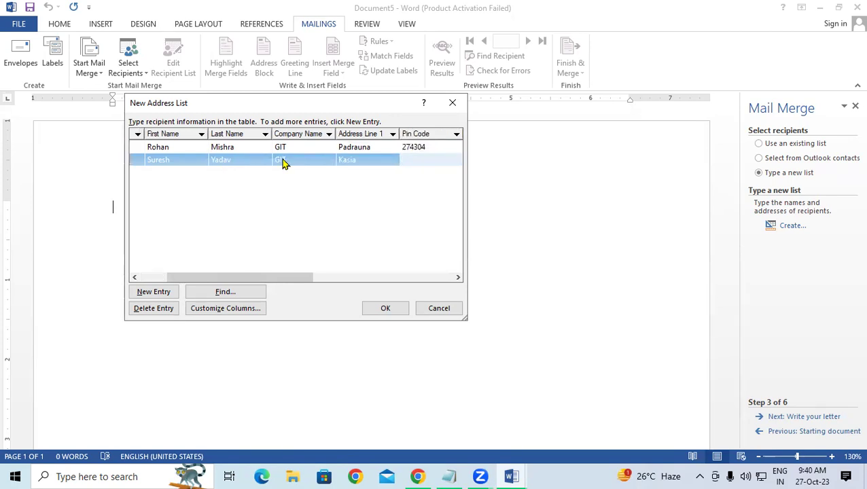
{"action": "type", "text": "274306"}
{"action": "key", "text": "Tab"}
{"action": "key", "text": "Tab"}
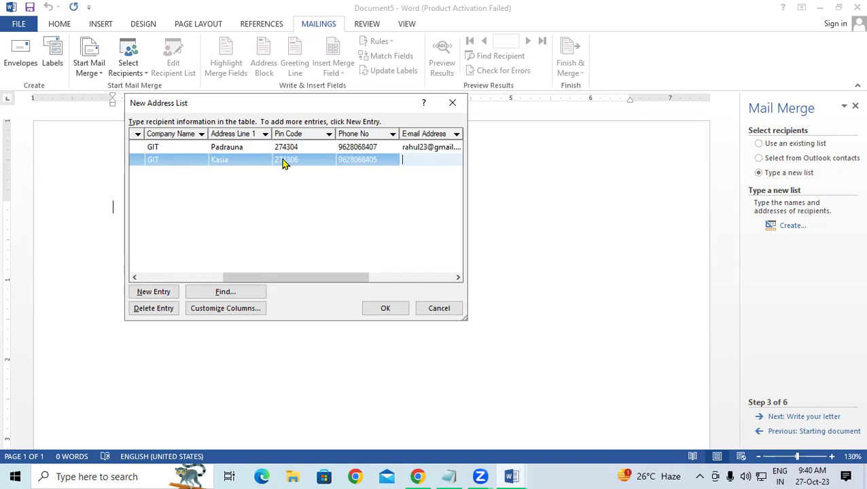
{"action": "key", "text": "Tab"}
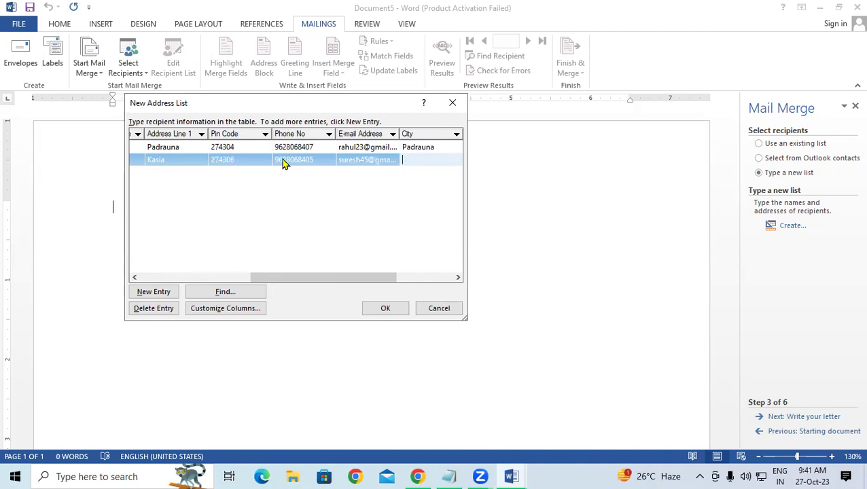
{"action": "type", "text": "Kushinagar"}
{"action": "key", "text": "Tab"}
{"action": "type", "text": "U"}
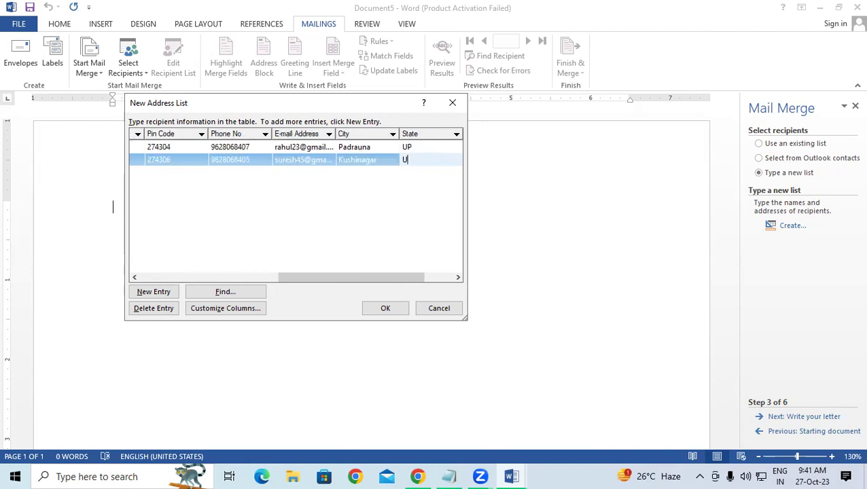
{"action": "type", "text": "P"}
{"action": "key", "text": "Tab"}
Set the second recipient's country to India and add a new row
{"action": "type", "text": "Ind"}
{"action": "key", "text": "BackSpace"}
{"action": "key", "text": "BackSpace"}
{"action": "type", "text": "ndia"}
{"action": "key", "text": "Tab"}
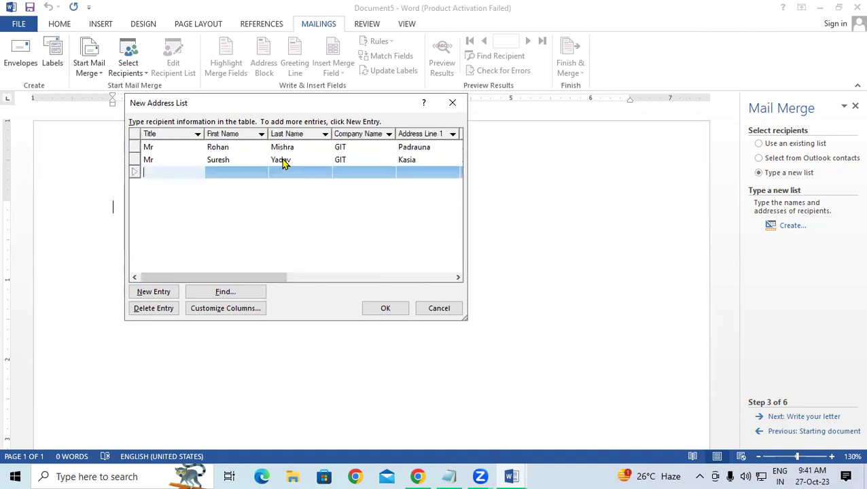
Enter the third recipient's title Mr, first and last name, and company GIT
{"action": "type", "text": "Mr"}
{"action": "key", "text": "Tab"}
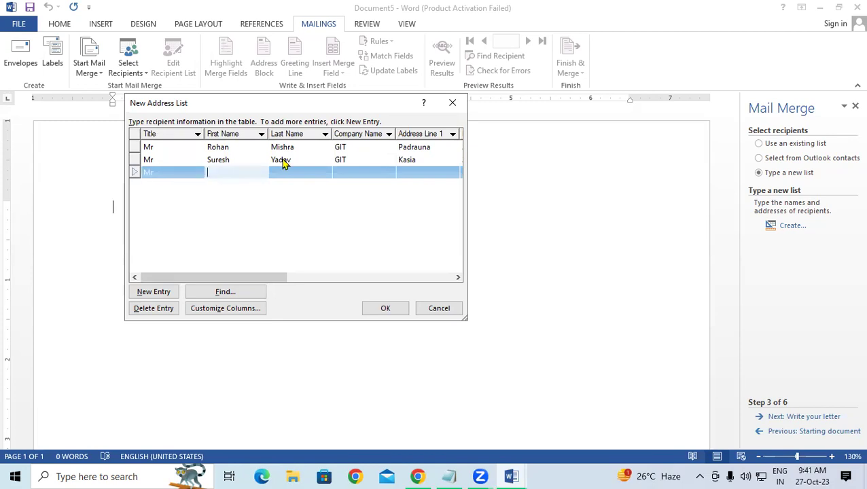
{"action": "type", "text": "Ajay"}
{"action": "key", "text": "BackSpace"}
{"action": "key", "text": "BackSpace"}
{"action": "key", "text": "BackSpace"}
{"action": "key", "text": "Tab"}
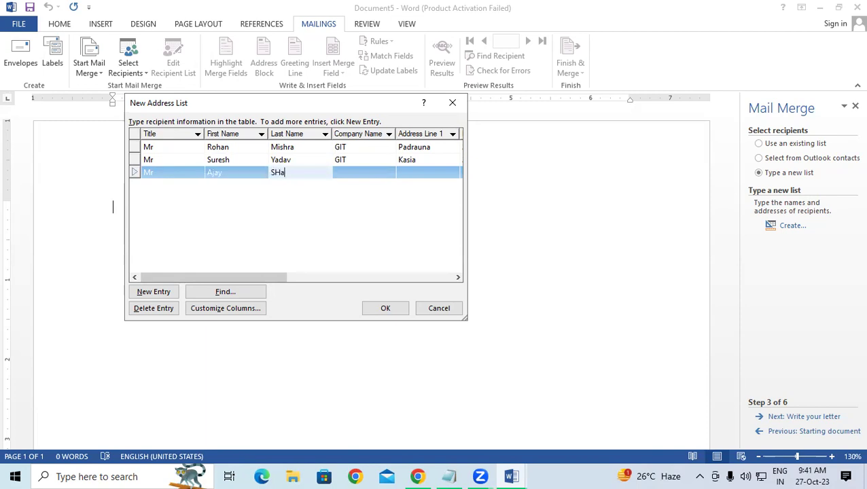
{"action": "key", "text": "Tab"}
{"action": "type", "text": "GIT"}
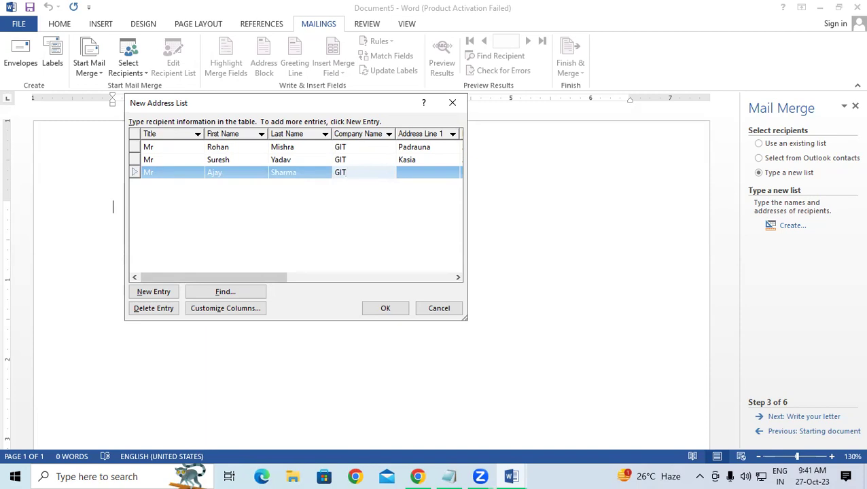
Fill in the third recipient's address, pin code, city, state UP and country India, skipping phone and e-mail
{"action": "key", "text": "Tab"}
{"action": "type", "text": "Ramkola"}
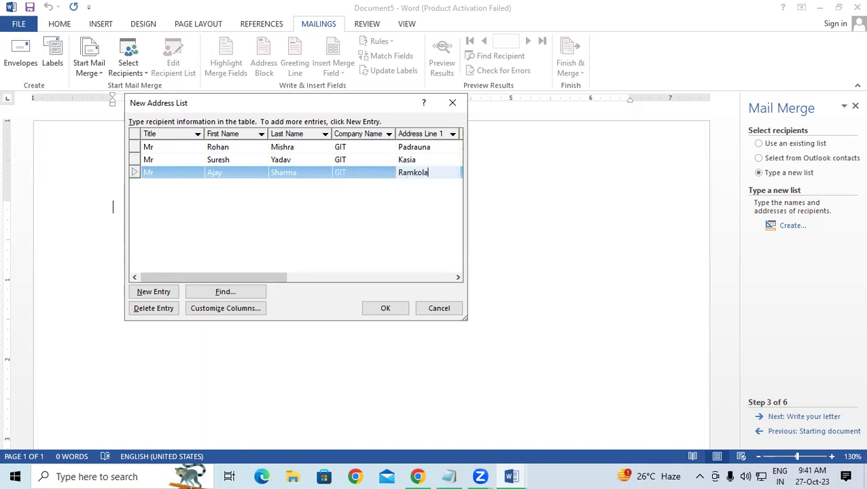
{"action": "key", "text": "Tab"}
{"action": "type", "text": "274305"}
{"action": "key", "text": "Tab"}
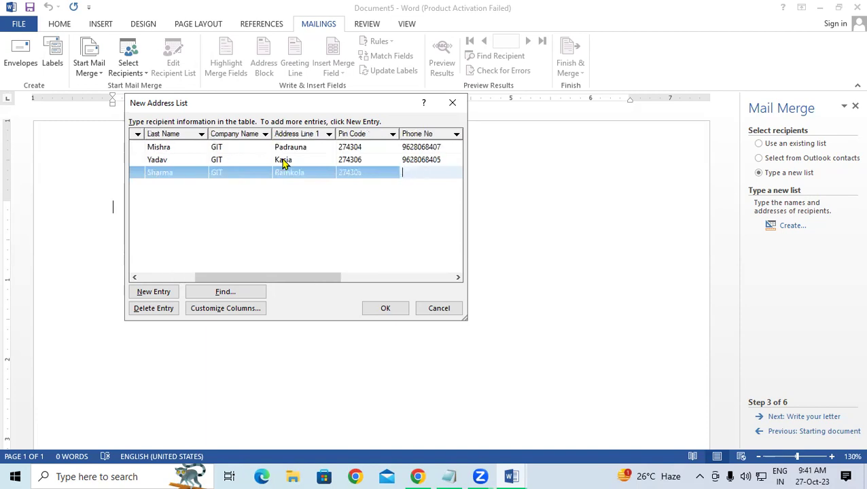
{"action": "key", "text": "Tab"}
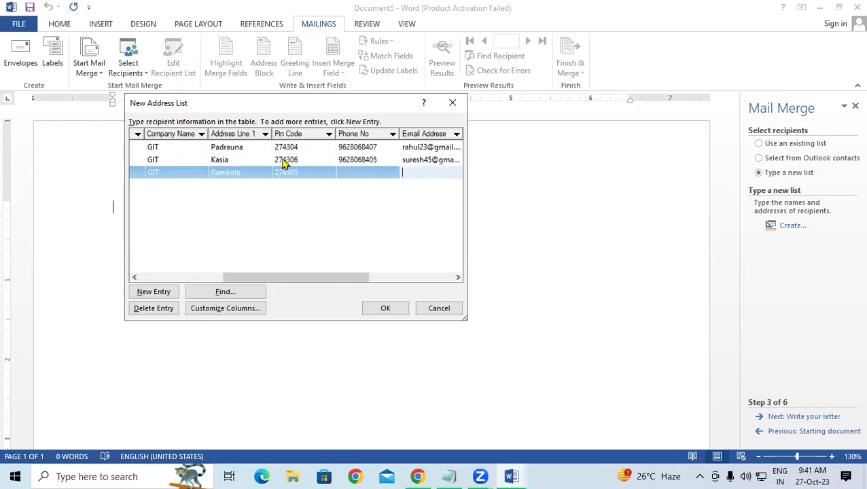
{"action": "key", "text": "Tab"}
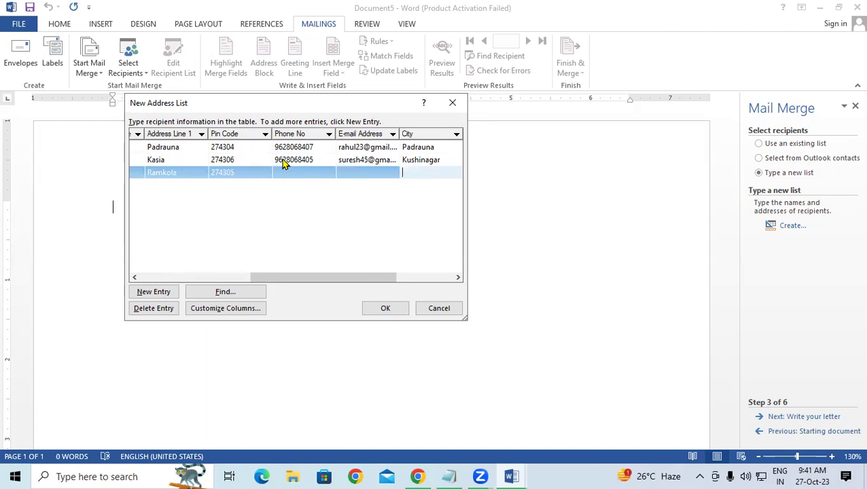
{"action": "type", "text": "Ramkola"}
{"action": "key", "text": "Tab"}
{"action": "type", "text": "UP"}
{"action": "key", "text": "Tab"}
{"action": "type", "text": "Imd"}
{"action": "key", "text": "BackSpace"}
{"action": "key", "text": "BackSpace"}
{"action": "type", "text": "md"}
{"action": "key", "text": "BackSpace"}
{"action": "key", "text": "BackSpace"}
{"action": "type", "text": "ndia"}
{"action": "key", "text": "Tab"}
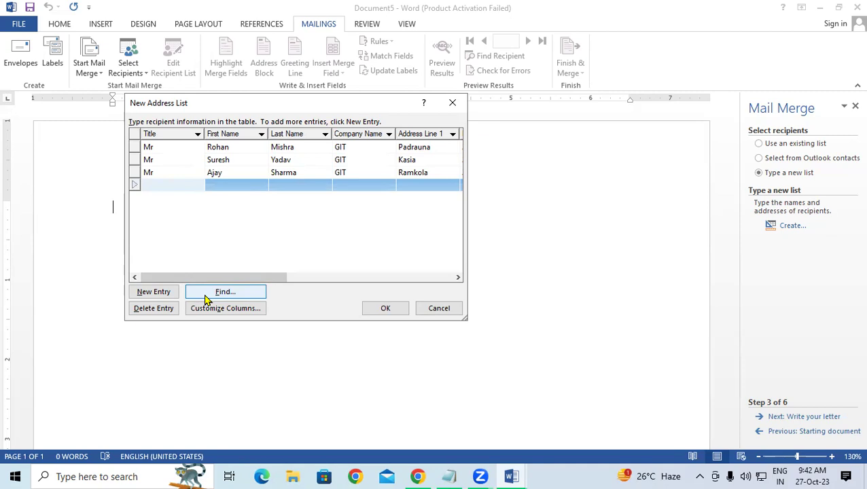
Search the address list for an existing recipient, then for a name that isn't listed
{"action": "left_click", "coordinate": [208, 298]}
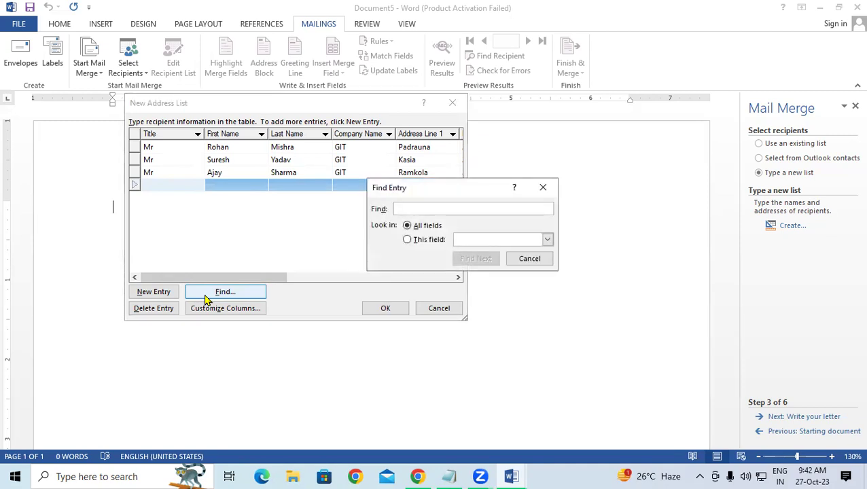
{"action": "type", "text": "Suresh"}
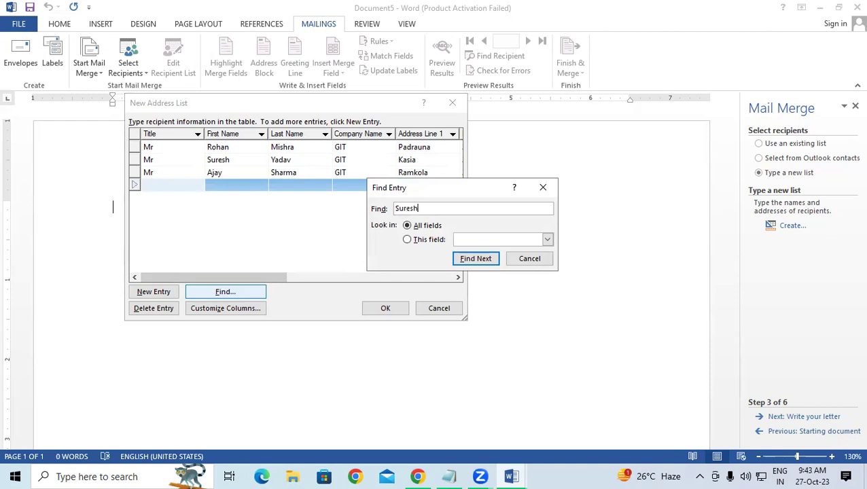
{"action": "key", "text": "Return"}
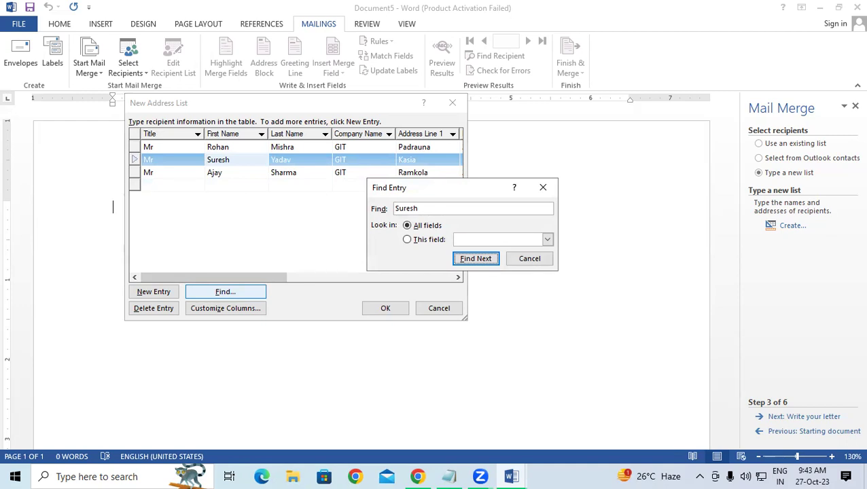
{"action": "left_click", "coordinate": [421, 208]}
{"action": "left_click_drag", "start_coordinate": [421, 208], "coordinate": [361, 194]}
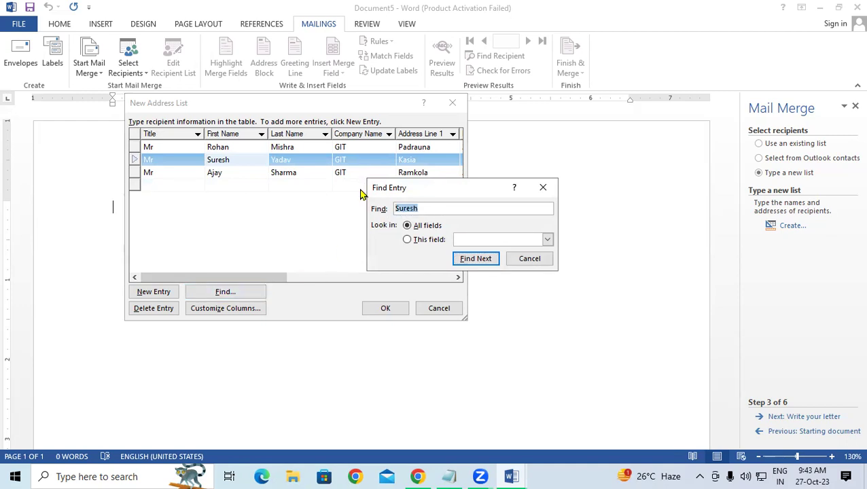
{"action": "type", "text": "Ramesh"}
{"action": "key", "text": "Return"}
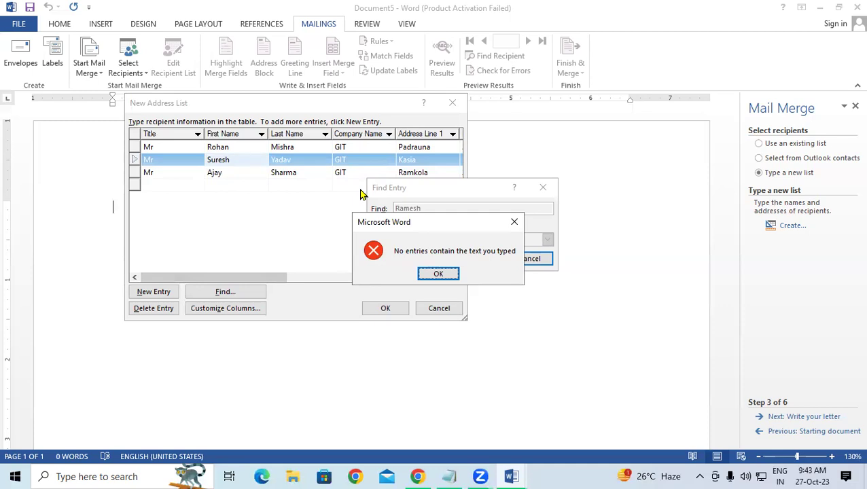
{"action": "left_click", "coordinate": [438, 274]}
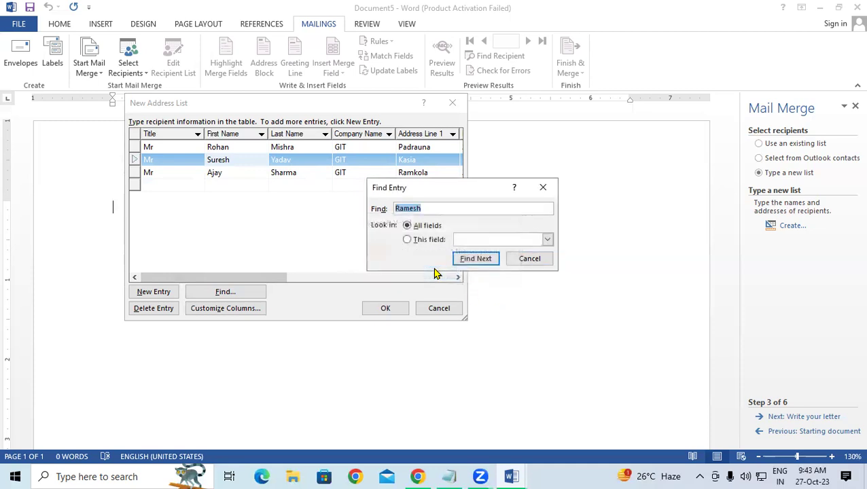
{"action": "left_click", "coordinate": [543, 188]}
Enter the fourth recipient's title Mr and first name in the new row
{"action": "left_click", "coordinate": [154, 184]}
{"action": "type", "text": "Mr"}
{"action": "key", "text": "Tab"}
{"action": "type", "text": "Ramesh"}
{"action": "key", "text": "Tab"}
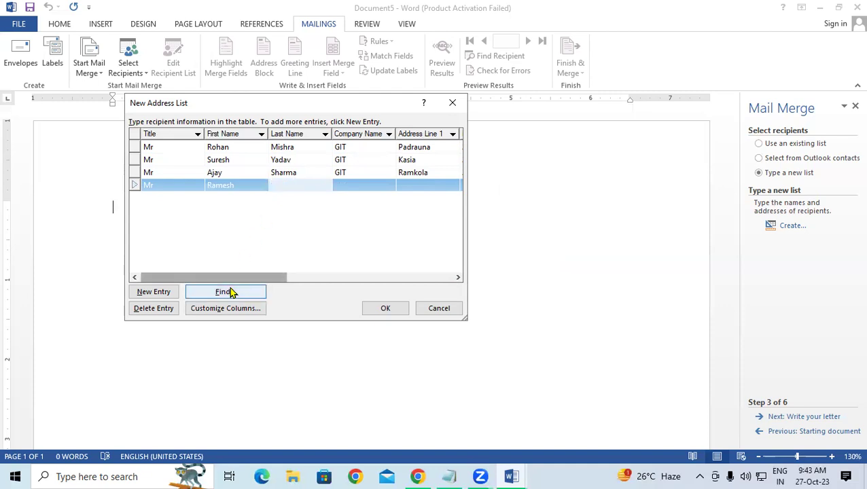
Search the address list to locate the fourth recipient's entry
{"action": "left_click", "coordinate": [218, 147]}
{"action": "left_click", "coordinate": [225, 292]}
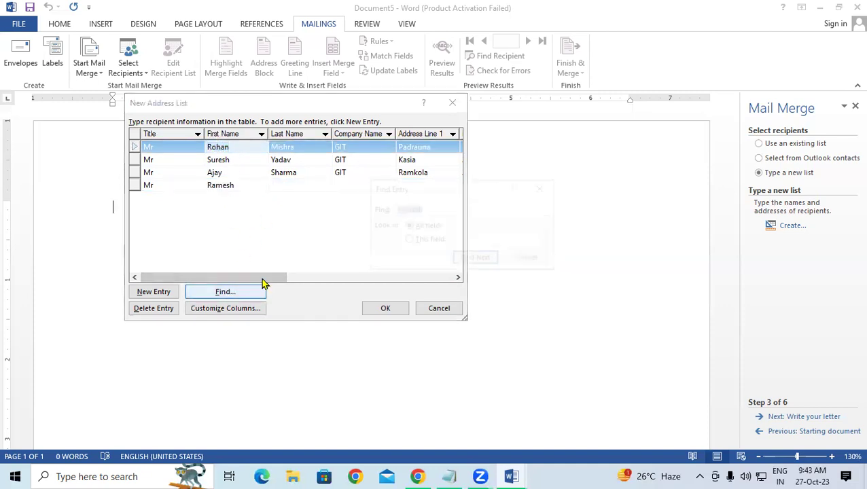
{"action": "left_click", "coordinate": [474, 264]}
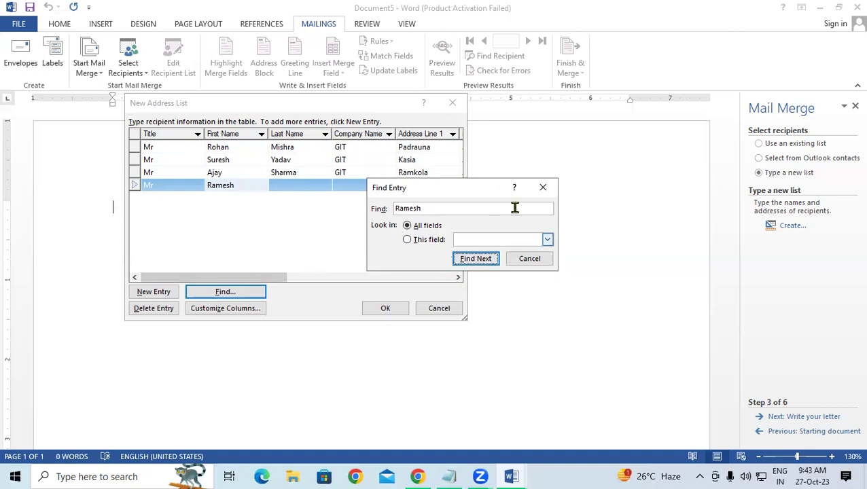
{"action": "left_click", "coordinate": [543, 188]}
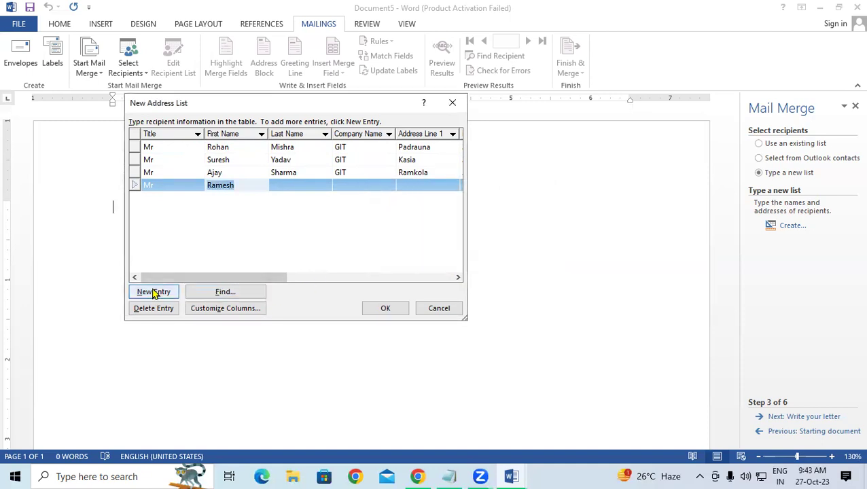
Step through the fourth row's title and first-name fields, then add a blank entry below
{"action": "left_click", "coordinate": [237, 184]}
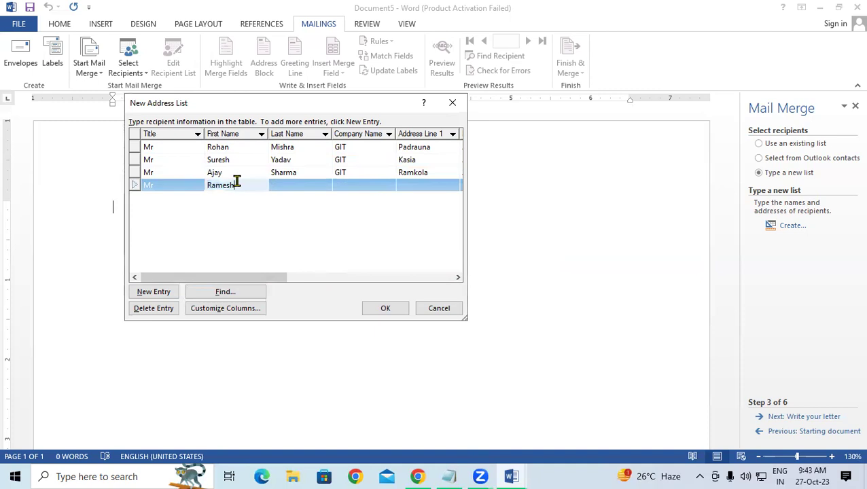
{"action": "key", "text": "Tab"}
{"action": "key", "text": "Tab"}
{"action": "key", "text": "Tab"}
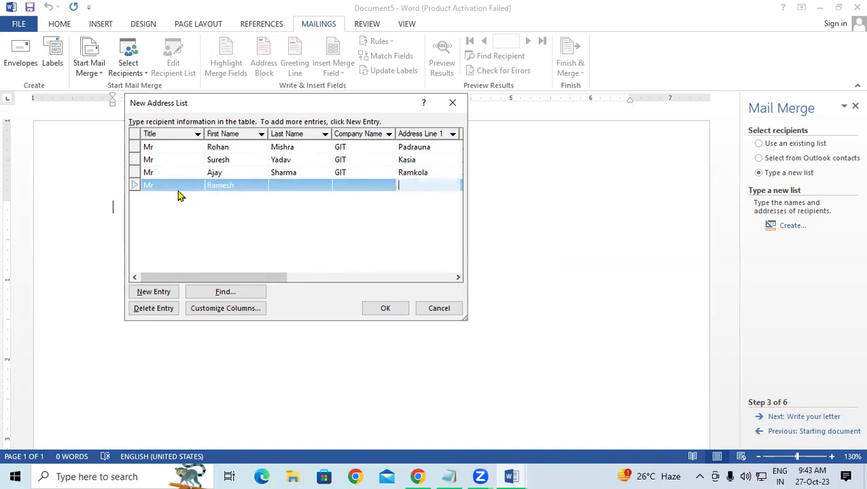
{"action": "left_click", "coordinate": [170, 185]}
{"action": "left_click", "coordinate": [237, 185]}
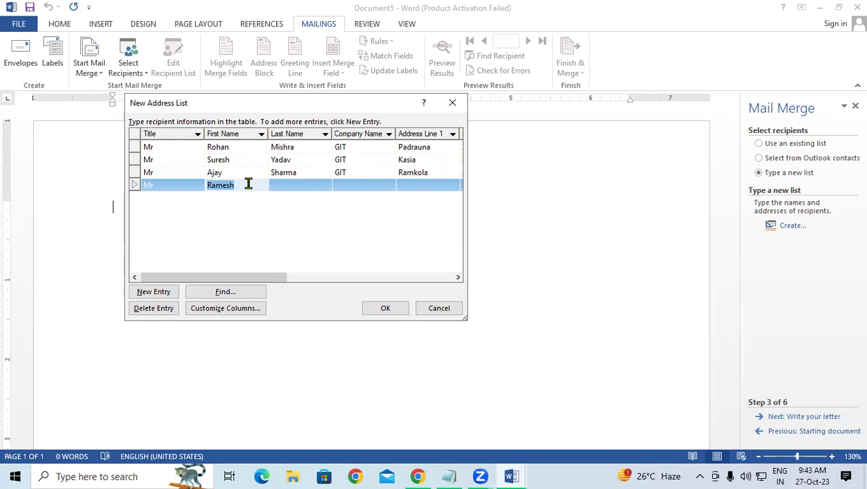
{"action": "left_click", "coordinate": [166, 291]}
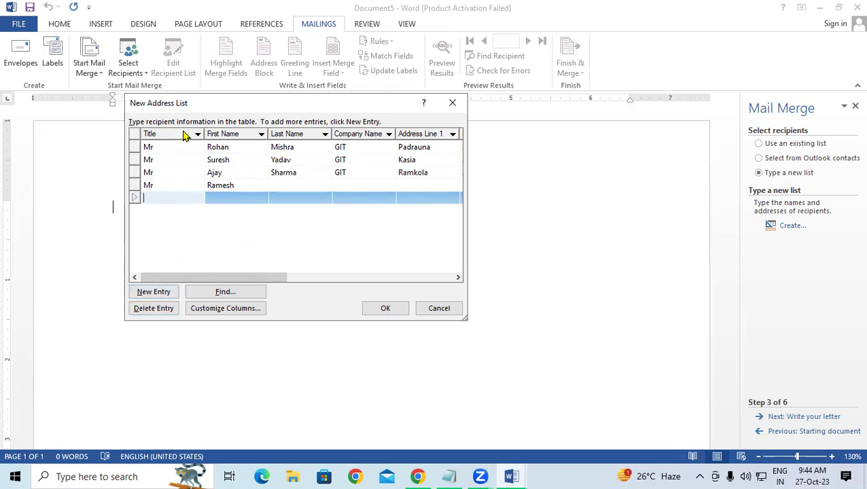
Delete the empty row and the incomplete fourth entry, keeping three recipients, and confirm the list
{"action": "left_click", "coordinate": [154, 310]}
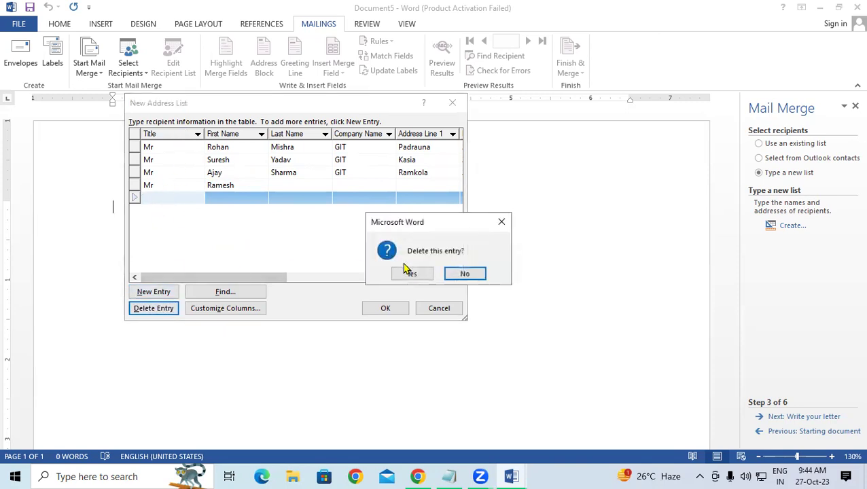
{"action": "left_click", "coordinate": [410, 272]}
{"action": "left_click", "coordinate": [164, 307]}
{"action": "left_click", "coordinate": [411, 273]}
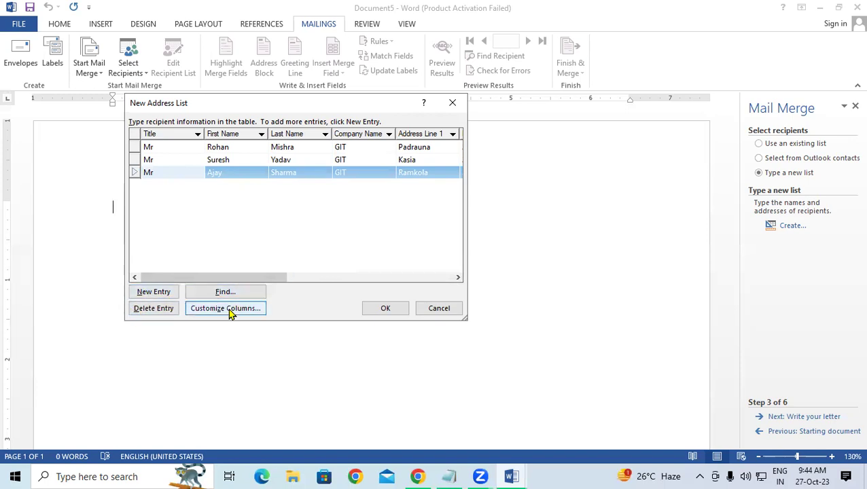
{"action": "left_click", "coordinate": [385, 308]}
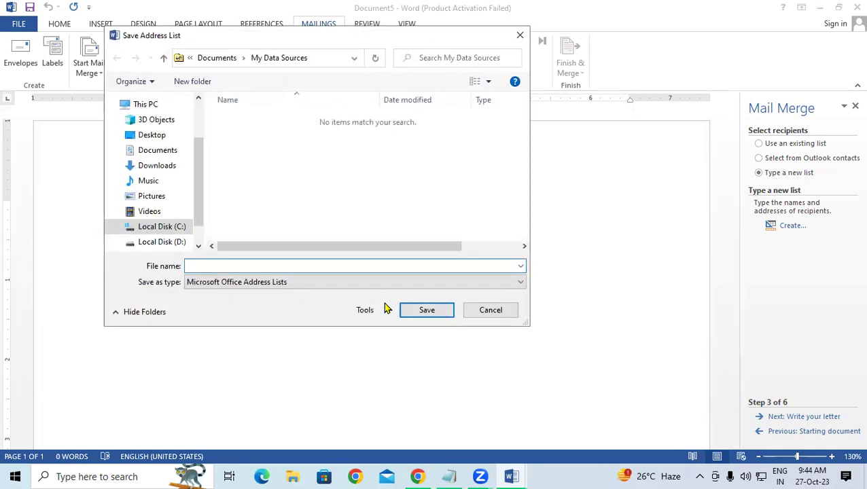
Save the address list to the Desktop as 'Emp List' and accept it for the merge
{"action": "left_click", "coordinate": [163, 137]}
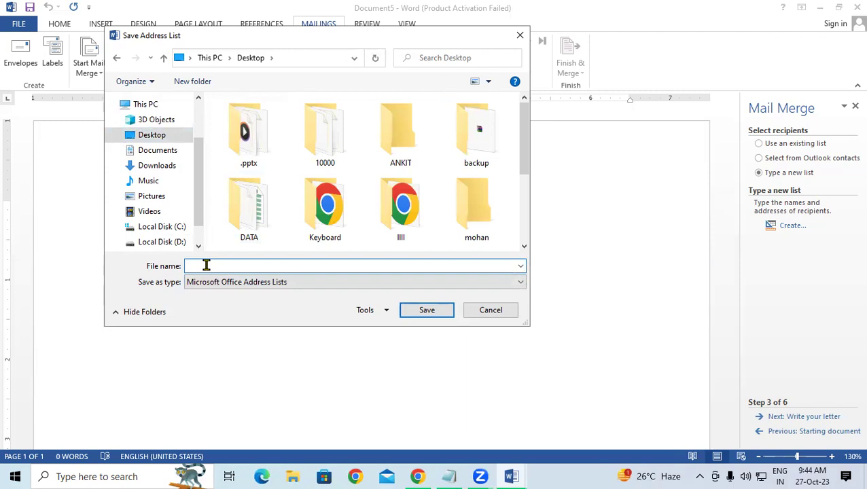
{"action": "type", "text": "Emp List"}
{"action": "left_click", "coordinate": [428, 311]}
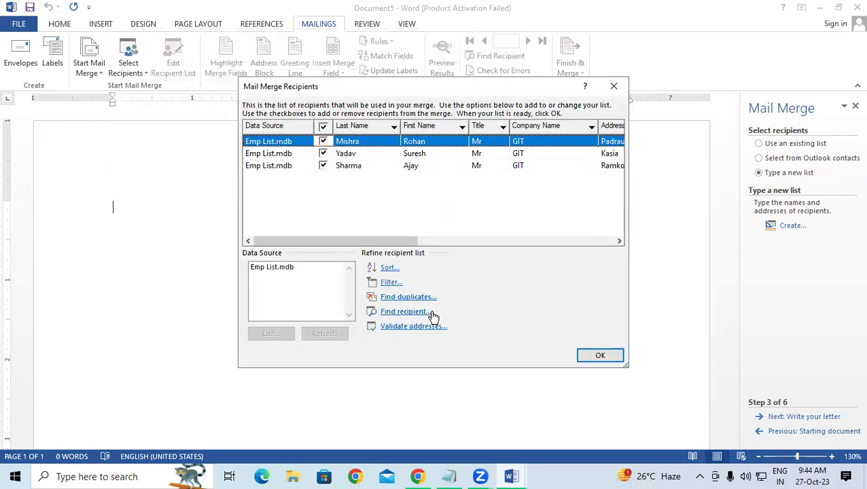
{"action": "left_click", "coordinate": [601, 356]}
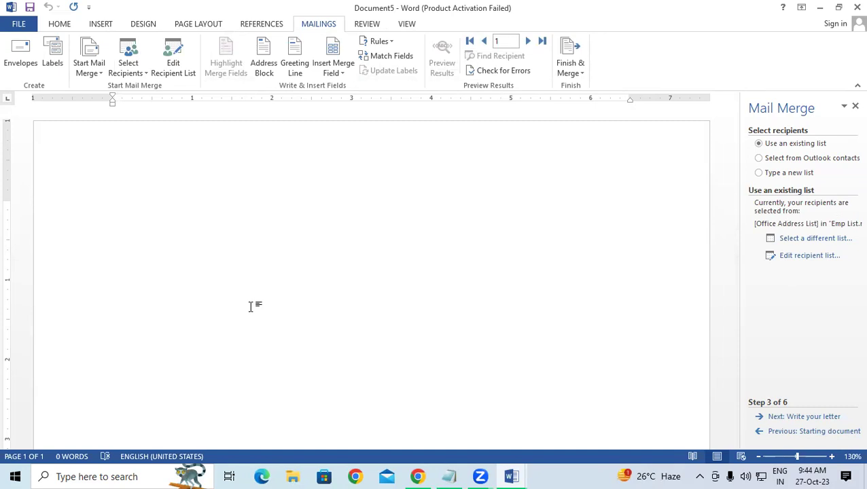
Generate a sample paragraph with =rand(1) and add blank lines above it
{"action": "key", "text": "Return"}
{"action": "type", "text": "=rand"}
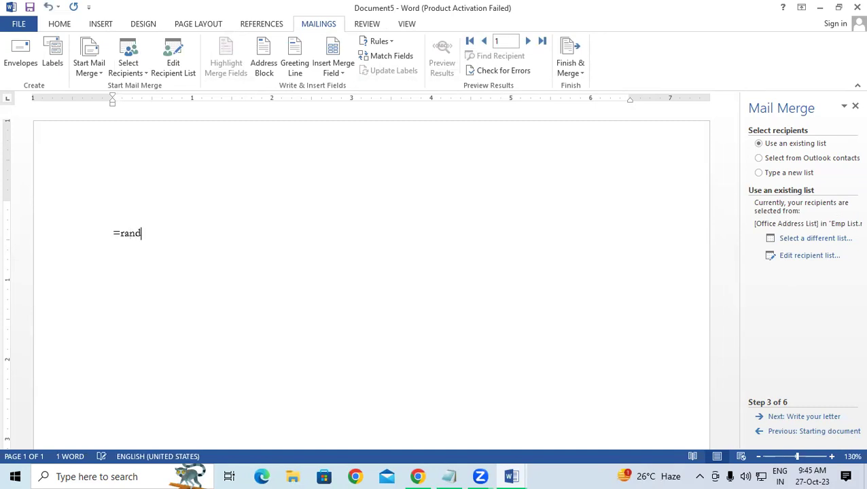
{"action": "type", "text": "("}
{"action": "type", "text": "1)"}
{"action": "key", "text": "Return"}
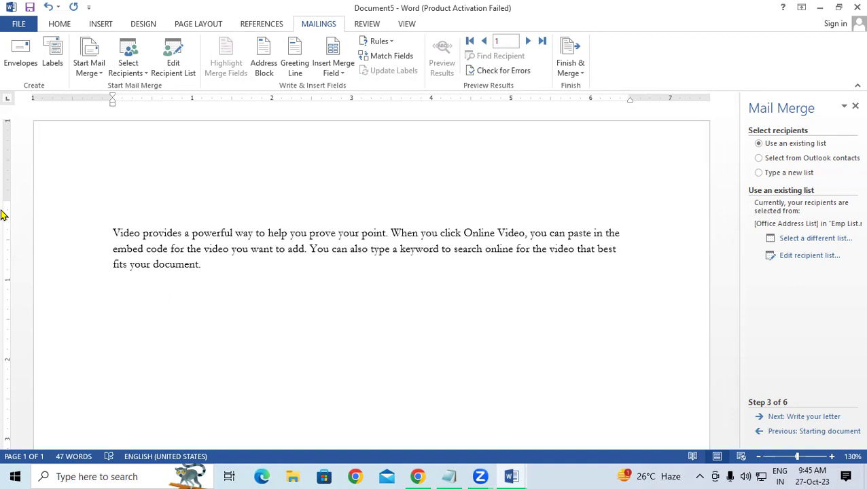
{"action": "left_click", "coordinate": [113, 233]}
{"action": "key", "text": "Return"}
{"action": "key", "text": "Return"}
{"action": "key", "text": "Return"}
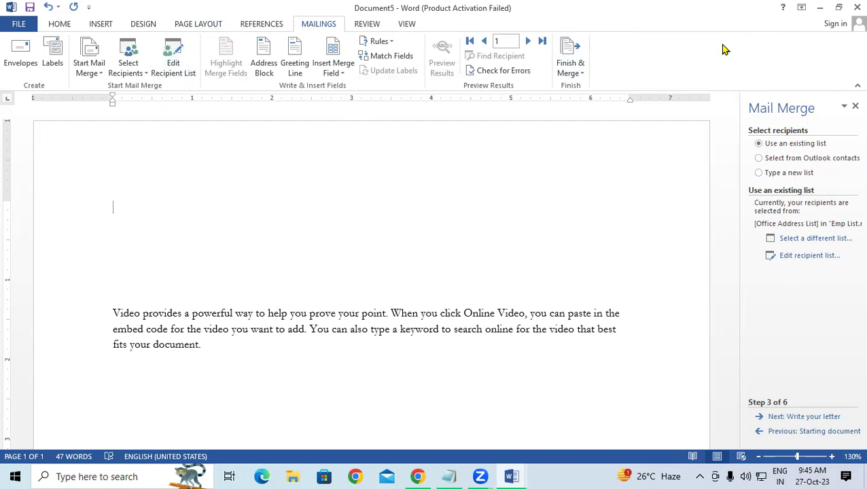
Insert the Title, First_Name and Last_Name merge fields on the first line
{"action": "left_click", "coordinate": [343, 74]}
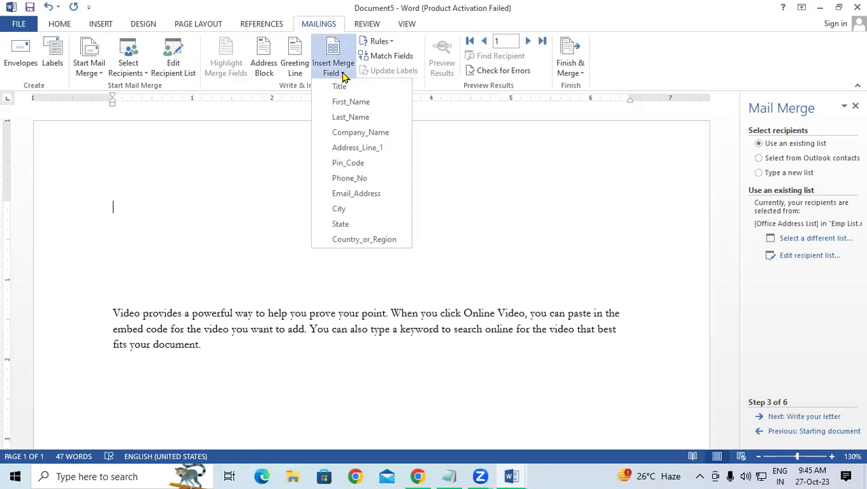
{"action": "left_click", "coordinate": [338, 87]}
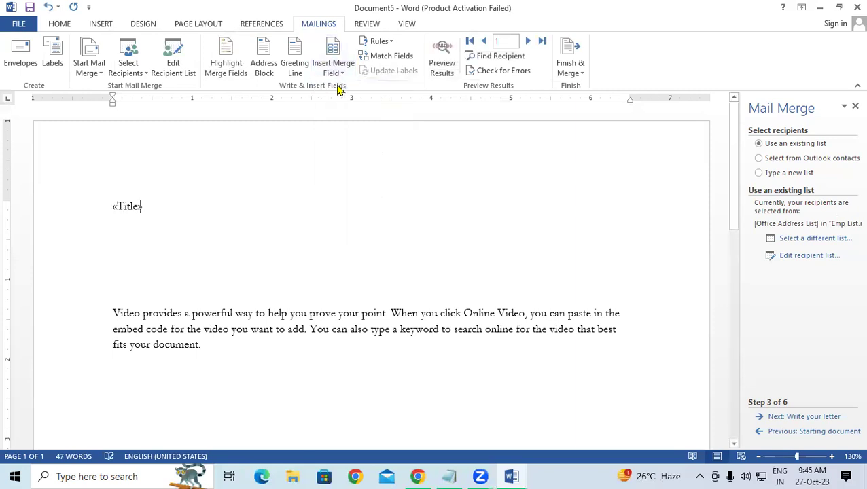
{"action": "left_click", "coordinate": [330, 71]}
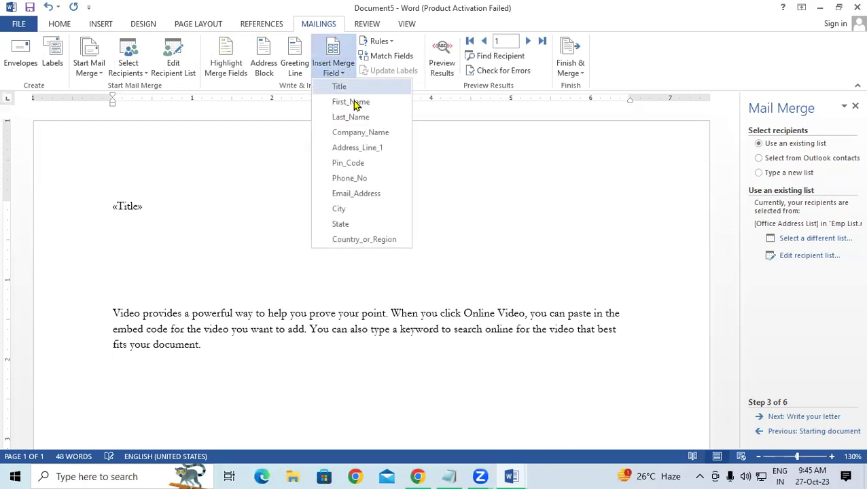
{"action": "left_click", "coordinate": [357, 107]}
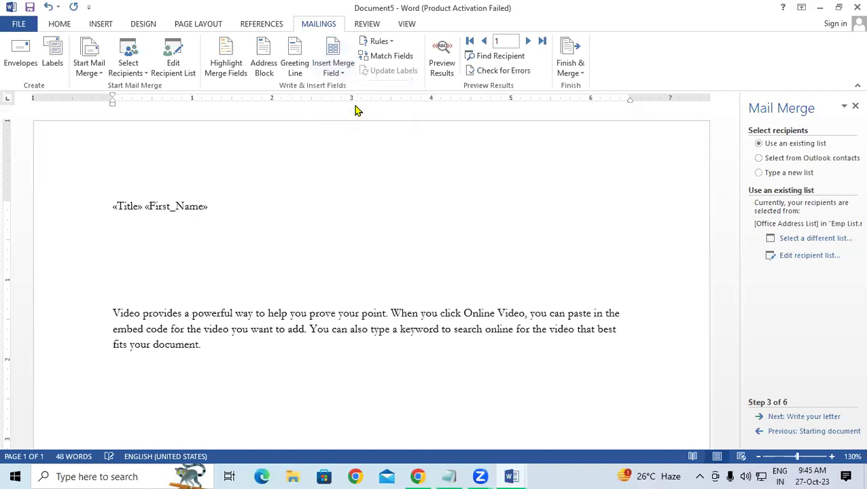
{"action": "left_click", "coordinate": [333, 73]}
{"action": "left_click", "coordinate": [348, 118]}
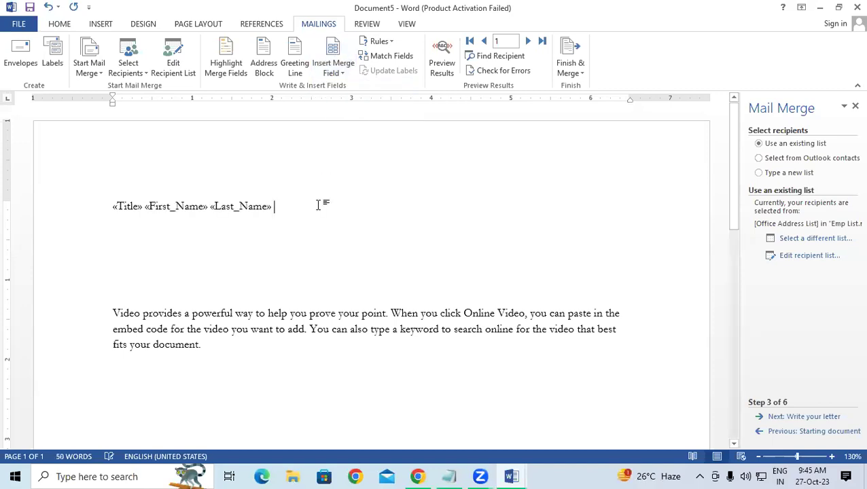
{"action": "key", "text": "Return"}
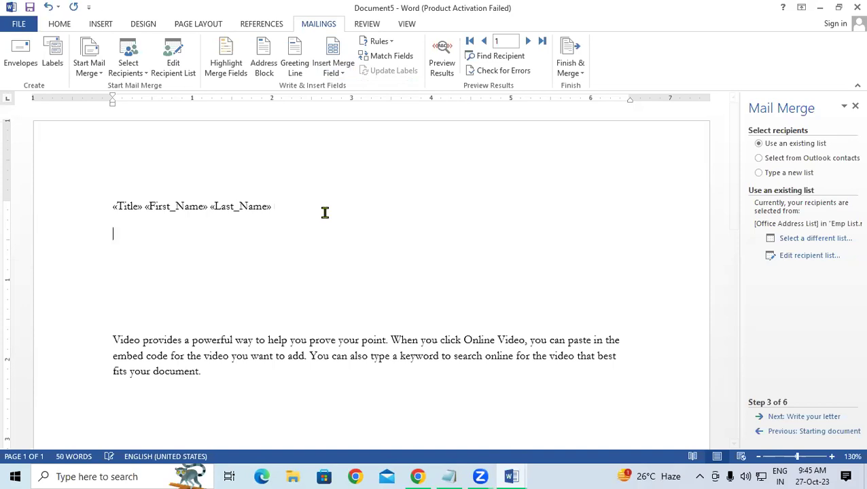
Add Company_Name and Address_Line_1 merge fields on a second line
{"action": "left_click", "coordinate": [333, 73]}
{"action": "left_click", "coordinate": [347, 134]}
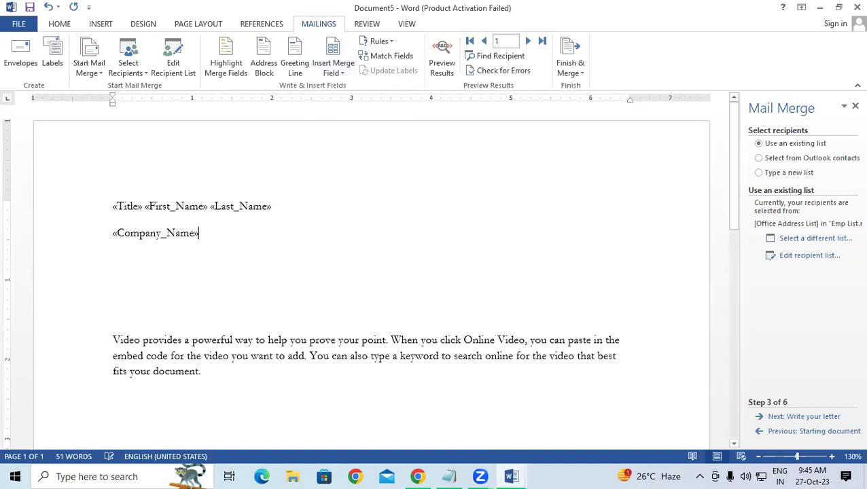
{"action": "left_click", "coordinate": [333, 73]}
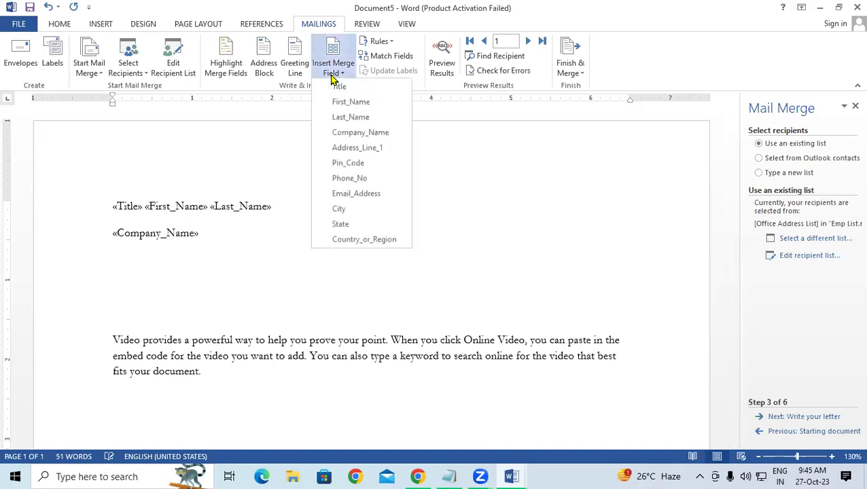
{"action": "left_click", "coordinate": [351, 147]}
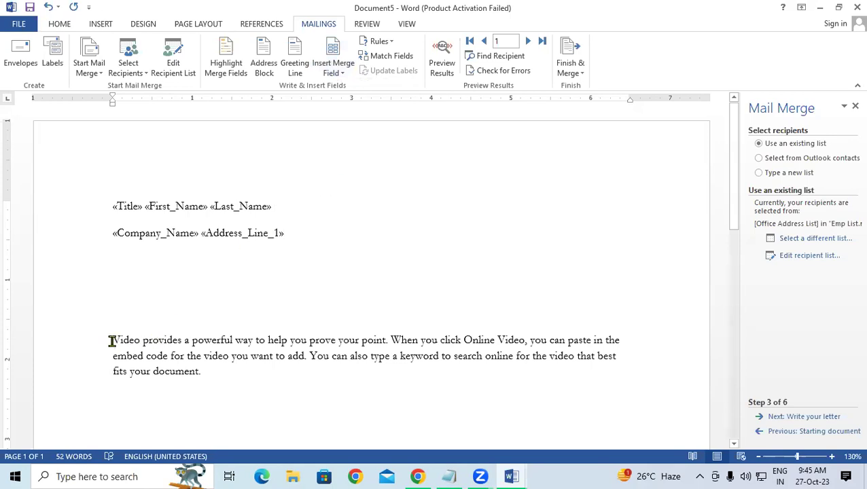
{"action": "key", "text": "Return"}
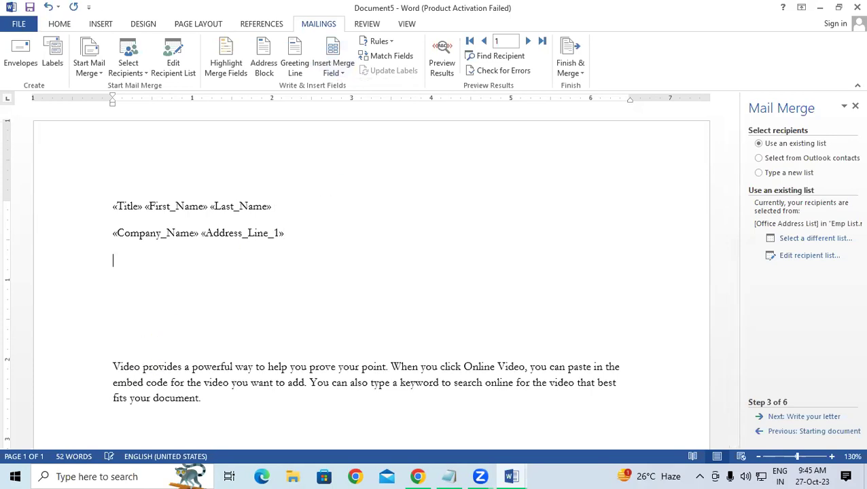
Add Pin_Code and Phone_No on a third line and remove the extra blank lines above the body
{"action": "left_click", "coordinate": [333, 72]}
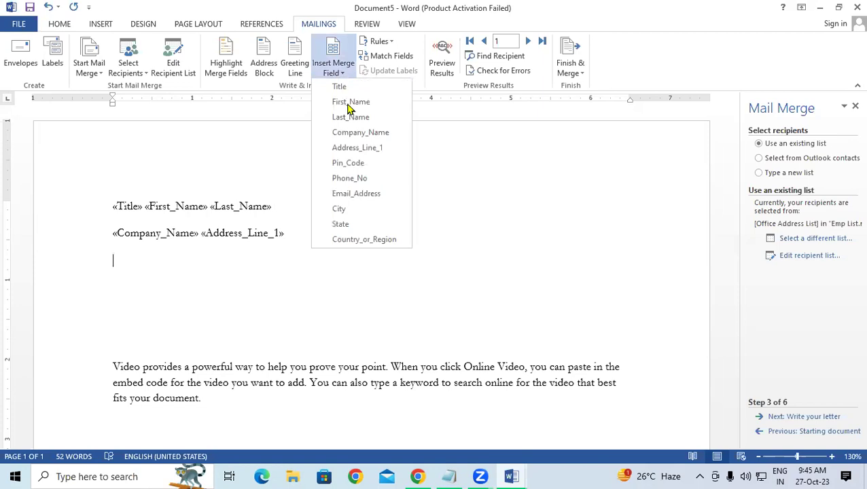
{"action": "left_click", "coordinate": [350, 163]}
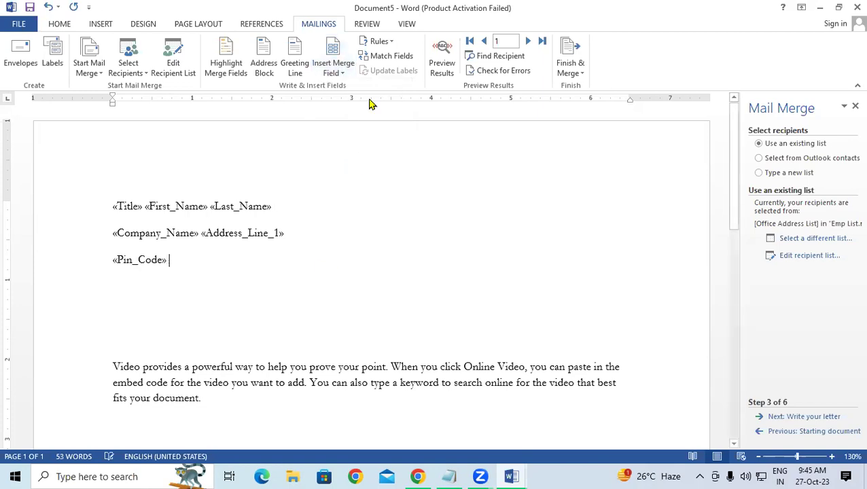
{"action": "left_click", "coordinate": [332, 71]}
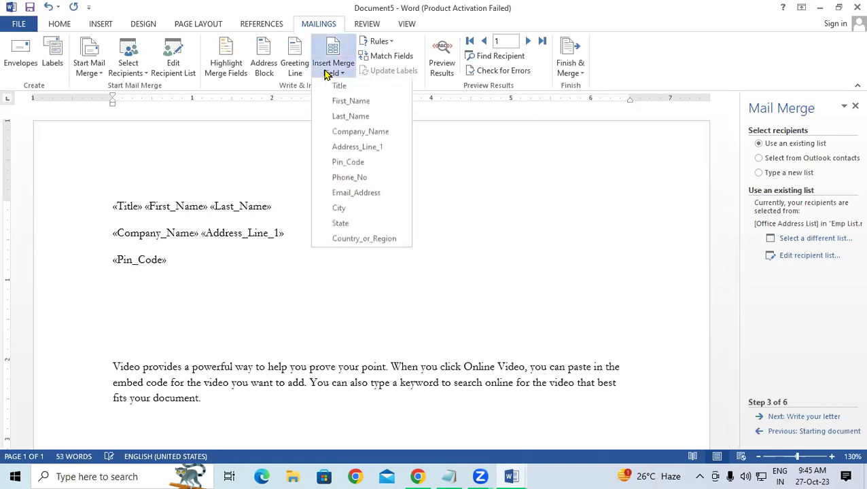
{"action": "left_click", "coordinate": [366, 179]}
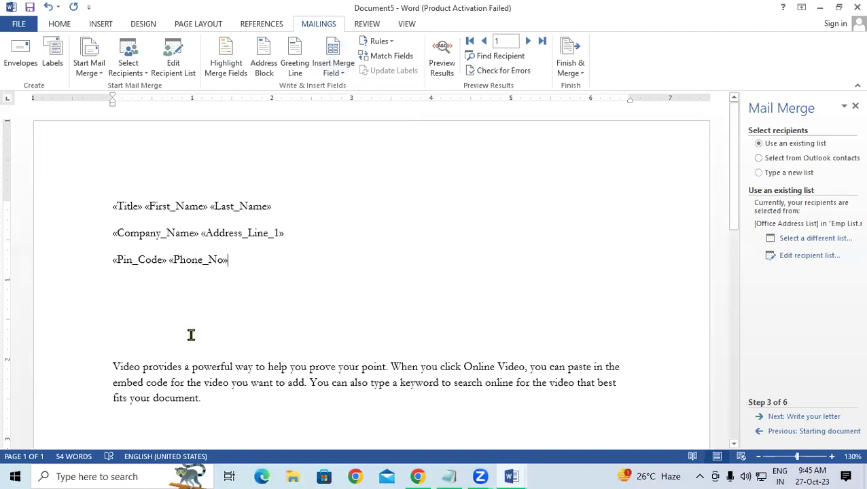
{"action": "left_click", "coordinate": [114, 366]}
{"action": "key", "text": "BackSpace"}
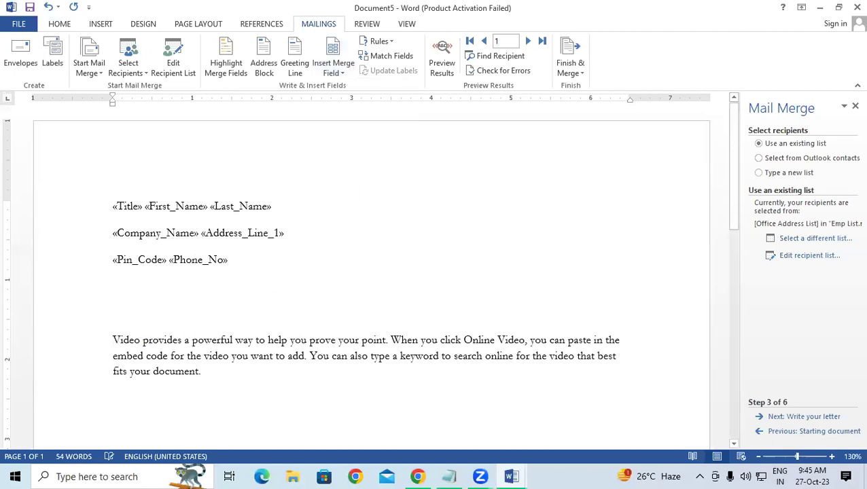
{"action": "key", "text": "BackSpace"}
{"action": "key", "text": "BackSpace"}
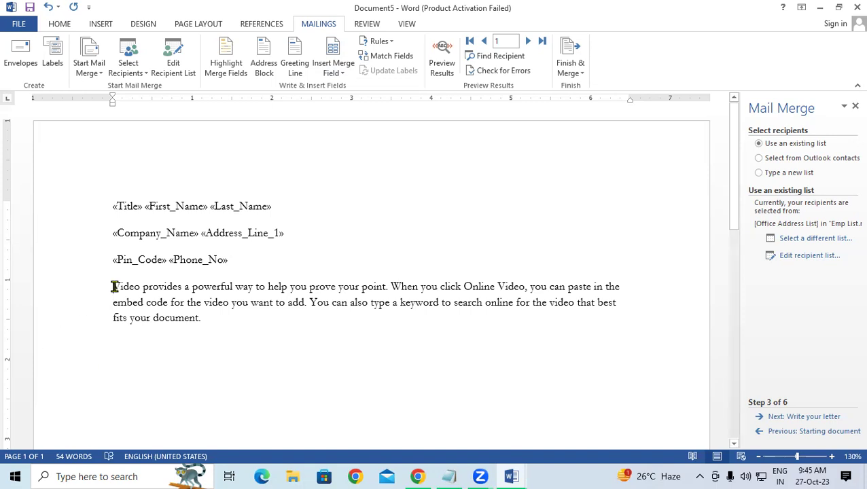
Indent the 'Video provides…' body paragraph one step
{"action": "left_click_drag", "start_coordinate": [113, 286], "coordinate": [258, 328]}
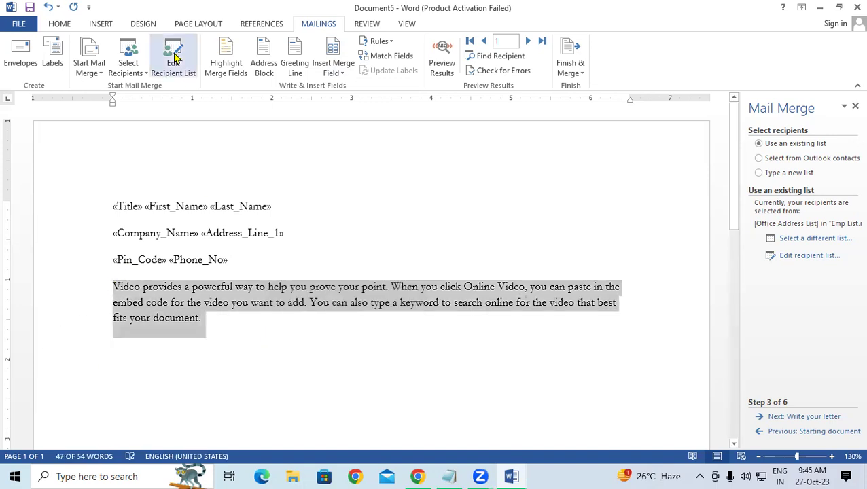
{"action": "left_click", "coordinate": [60, 25]}
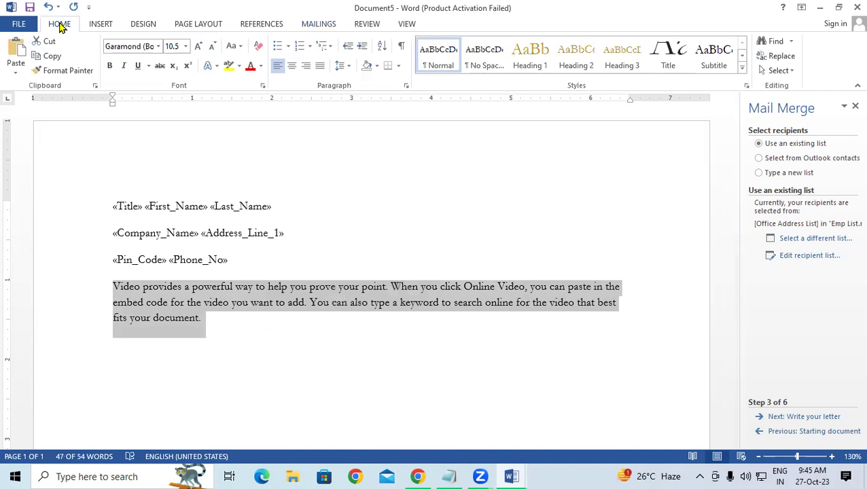
{"action": "left_click", "coordinate": [364, 49]}
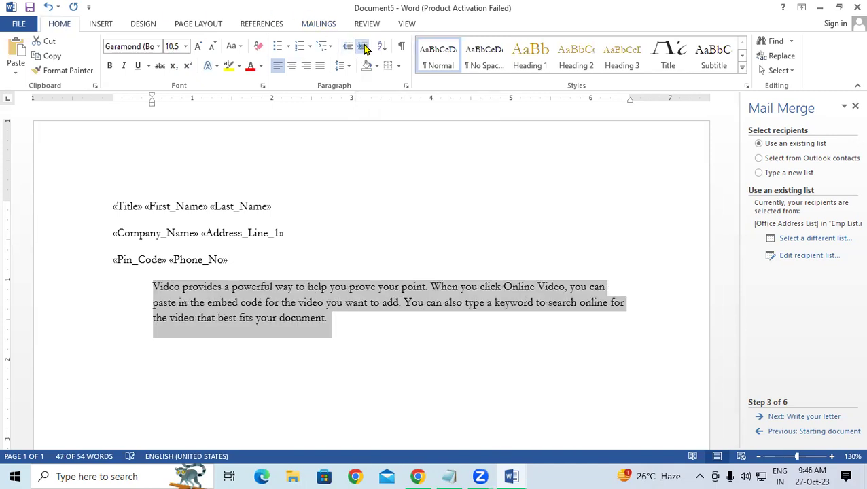
{"action": "left_click", "coordinate": [538, 356]}
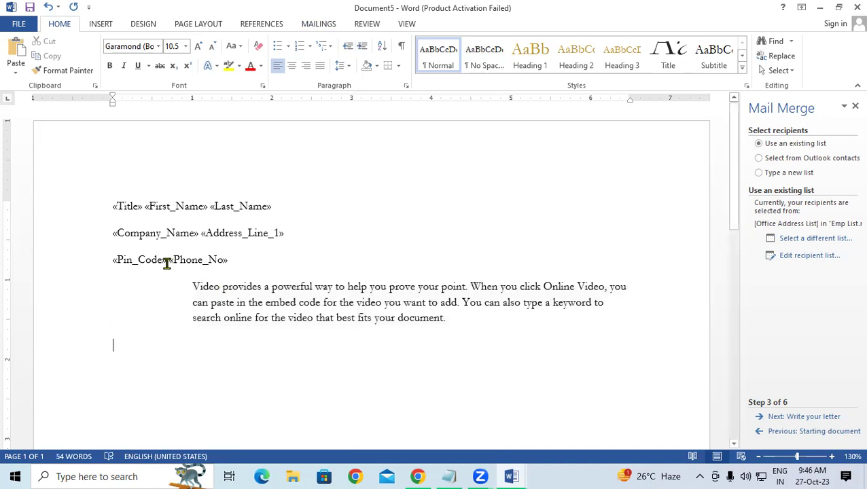
Check each merge-field line and the indented body, leaving the caret after Address_Line_1
{"action": "left_click", "coordinate": [123, 207]}
{"action": "left_click_drag", "start_coordinate": [172, 206], "coordinate": [273, 212]}
{"action": "left_click_drag", "start_coordinate": [108, 233], "coordinate": [301, 230]}
{"action": "left_click", "coordinate": [201, 247]}
{"action": "left_click_drag", "start_coordinate": [104, 265], "coordinate": [236, 256]}
{"action": "left_click", "coordinate": [234, 260]}
{"action": "left_click_drag", "start_coordinate": [194, 286], "coordinate": [446, 320]}
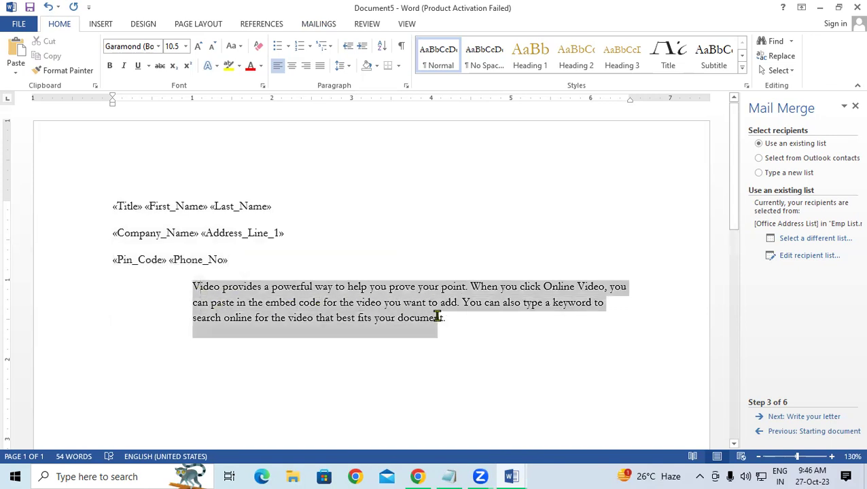
{"action": "left_click", "coordinate": [448, 323]}
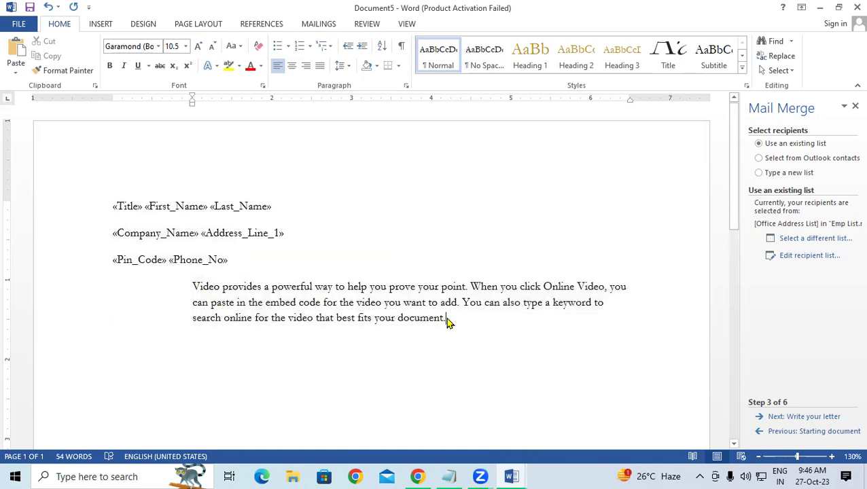
{"action": "left_click", "coordinate": [310, 239]}
{"action": "left_click", "coordinate": [319, 26]}
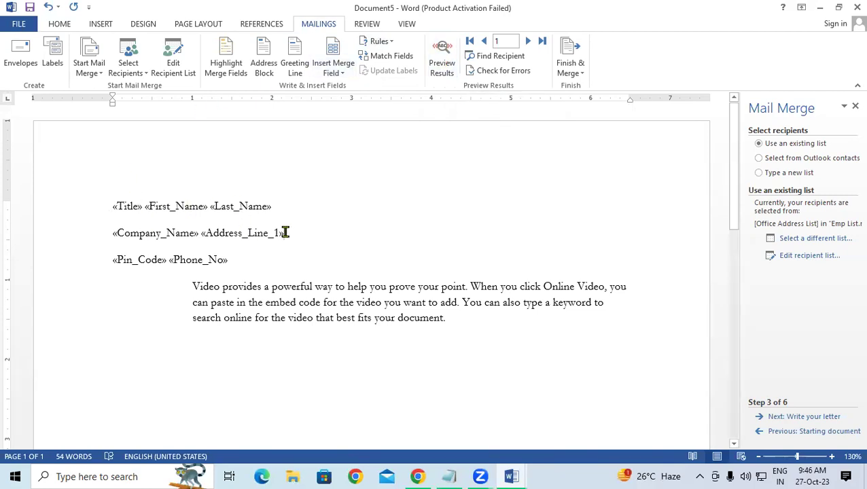
Turn on Preview Results to show real recipient data and inspect the previewed lines
{"action": "left_click", "coordinate": [441, 50]}
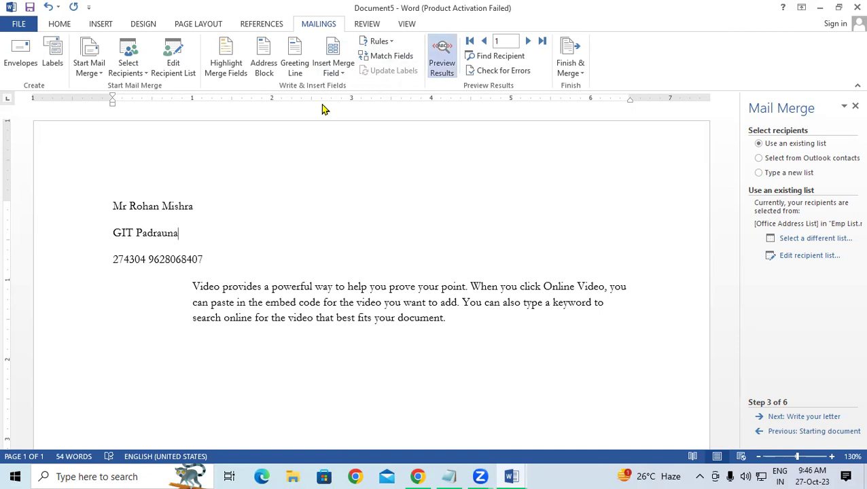
{"action": "left_click_drag", "start_coordinate": [109, 206], "coordinate": [213, 271]}
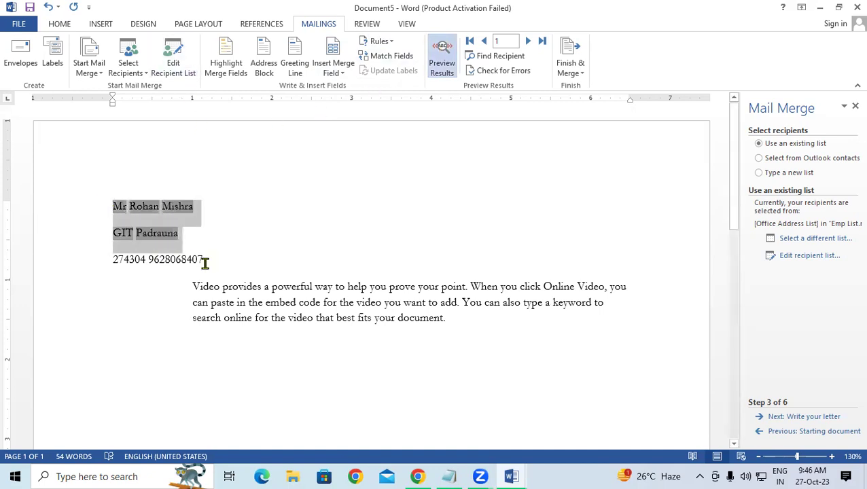
{"action": "left_click", "coordinate": [213, 272]}
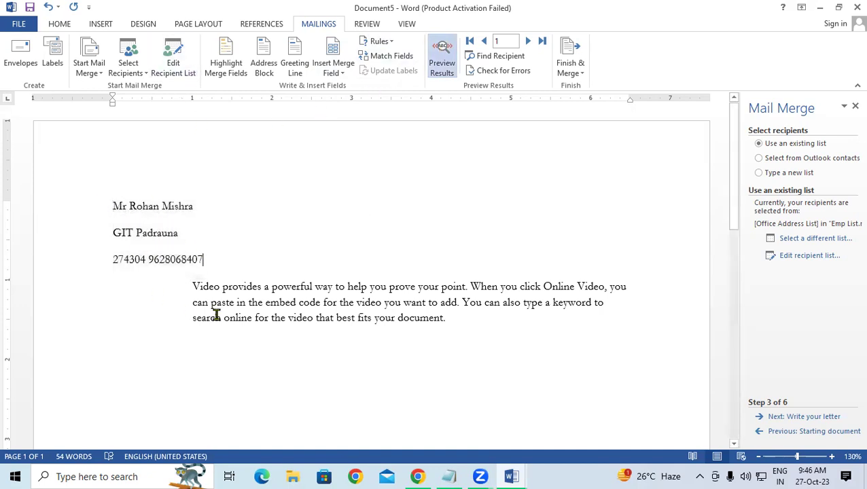
{"action": "triple_click", "coordinate": [277, 307]}
{"action": "left_click", "coordinate": [468, 333]}
{"action": "left_click_drag", "start_coordinate": [193, 285], "coordinate": [482, 332]}
{"action": "left_click", "coordinate": [482, 333]}
{"action": "left_click_drag", "start_coordinate": [112, 206], "coordinate": [127, 206]}
{"action": "left_click", "coordinate": [230, 204]}
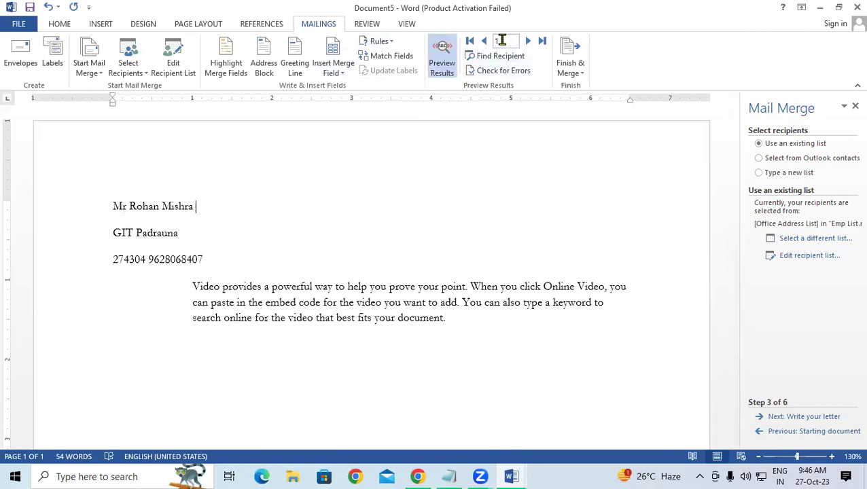
Browse records 1–3 with the Next, First and Last Record arrows, ending on record 1
{"action": "left_click", "coordinate": [529, 42]}
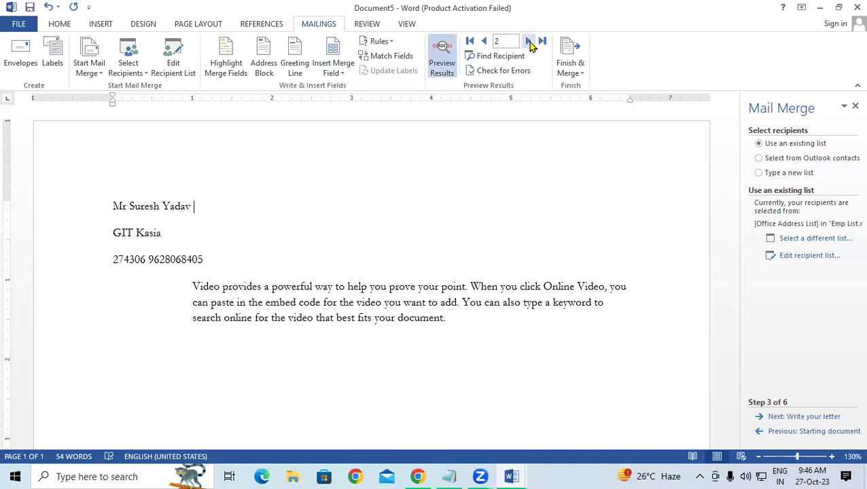
{"action": "left_click", "coordinate": [530, 43]}
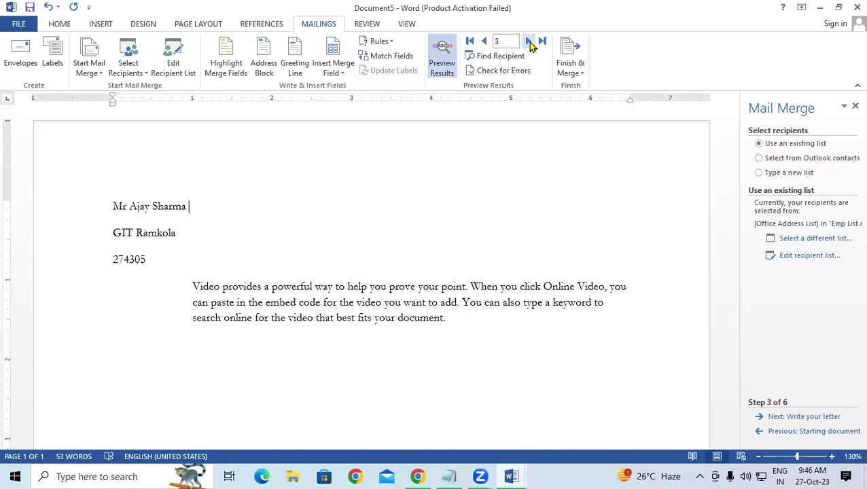
{"action": "left_click", "coordinate": [470, 41]}
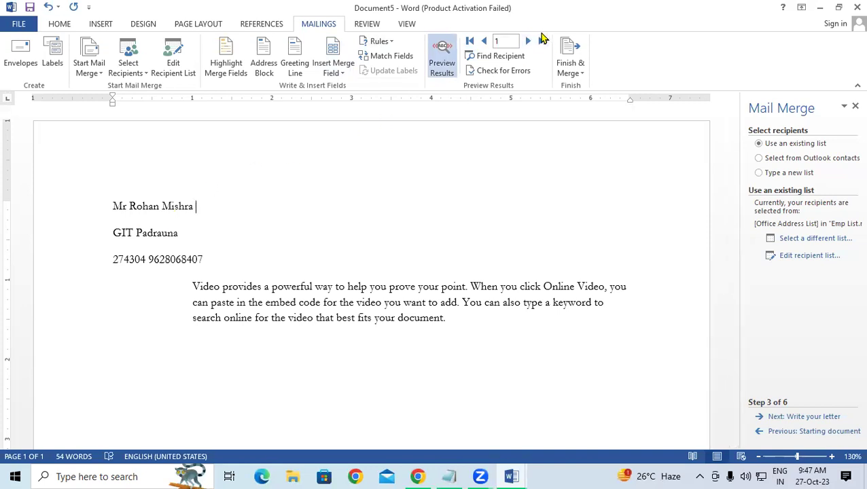
{"action": "left_click", "coordinate": [542, 41]}
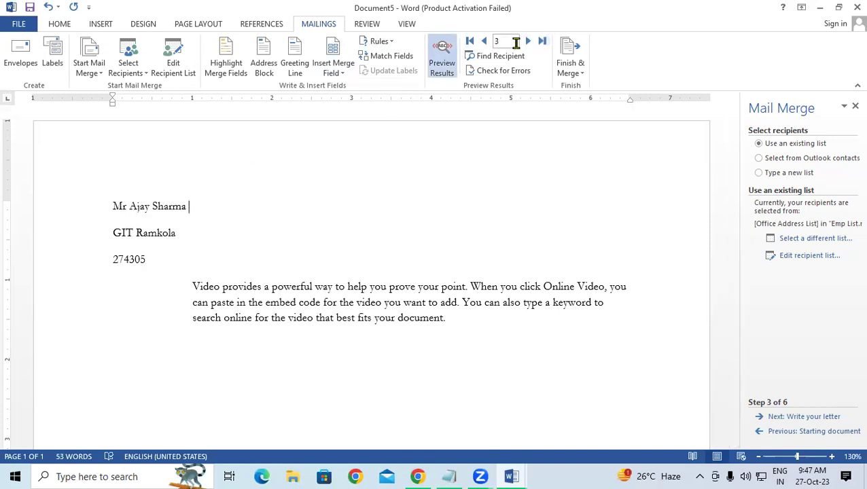
{"action": "left_click", "coordinate": [469, 41]}
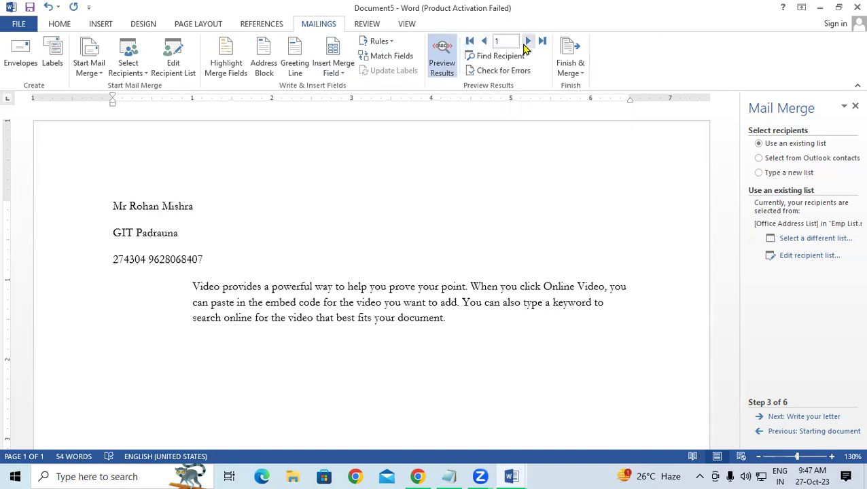
{"action": "left_click", "coordinate": [527, 42]}
{"action": "left_click", "coordinate": [528, 42]}
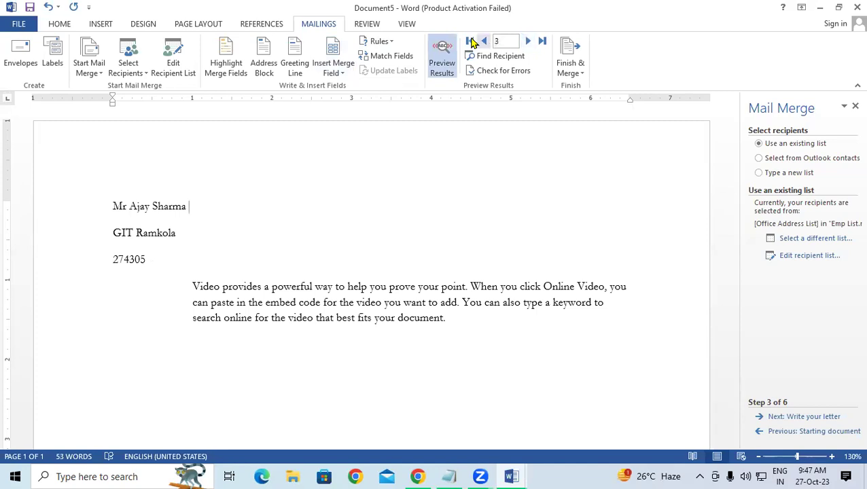
{"action": "left_click", "coordinate": [471, 41]}
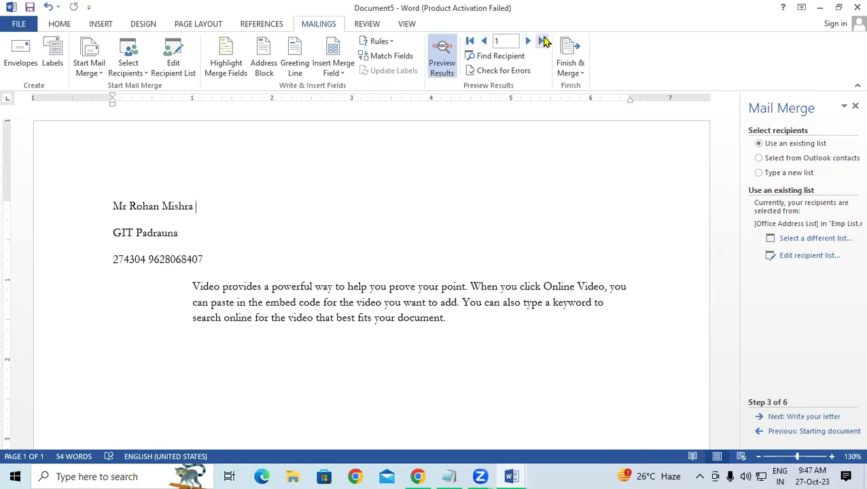
{"action": "left_click", "coordinate": [542, 42]}
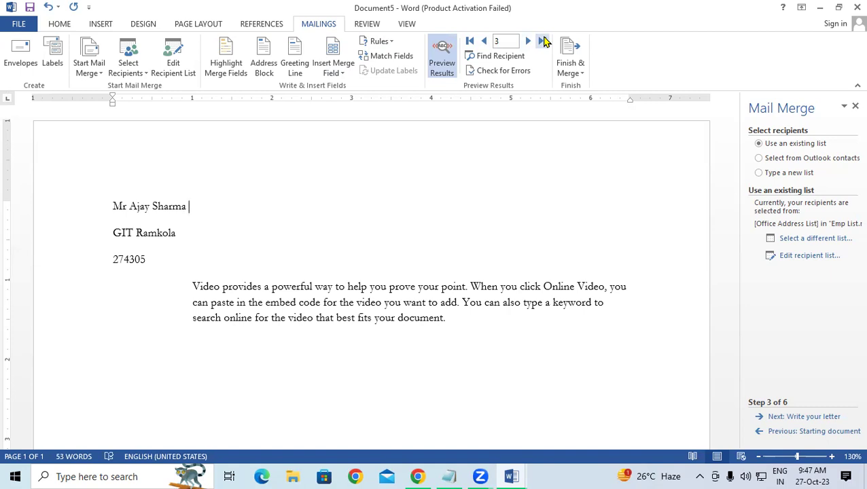
{"action": "double_click", "coordinate": [484, 42]}
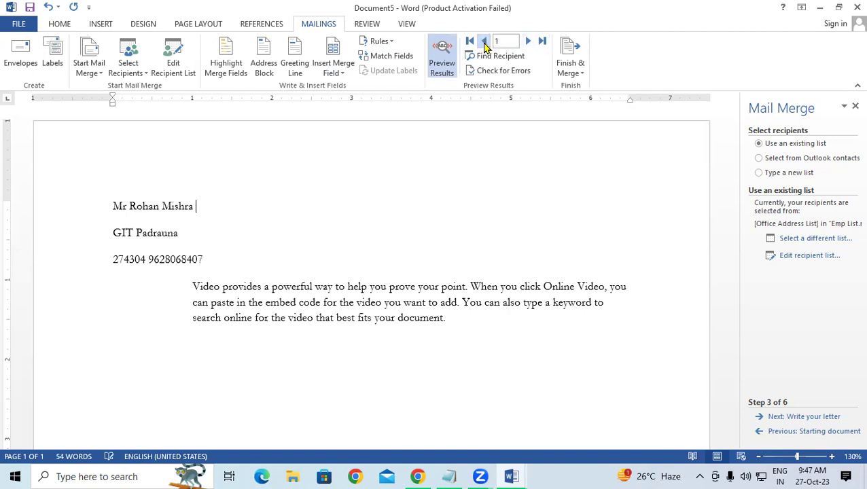
Toggle Highlight Merge Fields on and off with the caret after the third recipient line
{"action": "left_click_drag", "start_coordinate": [113, 206], "coordinate": [518, 345]}
{"action": "scroll", "coordinate": [518, 345], "scroll_direction": "down", "scroll_amount": 10}
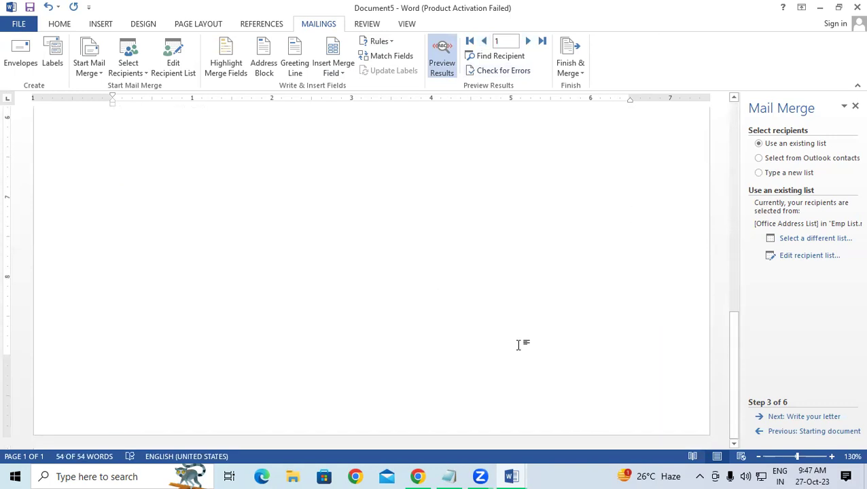
{"action": "scroll", "coordinate": [519, 345], "scroll_direction": "up", "scroll_amount": 8}
{"action": "scroll", "coordinate": [500, 337], "scroll_direction": "up", "scroll_amount": 1}
{"action": "left_click", "coordinate": [478, 325]}
{"action": "left_click", "coordinate": [236, 262]}
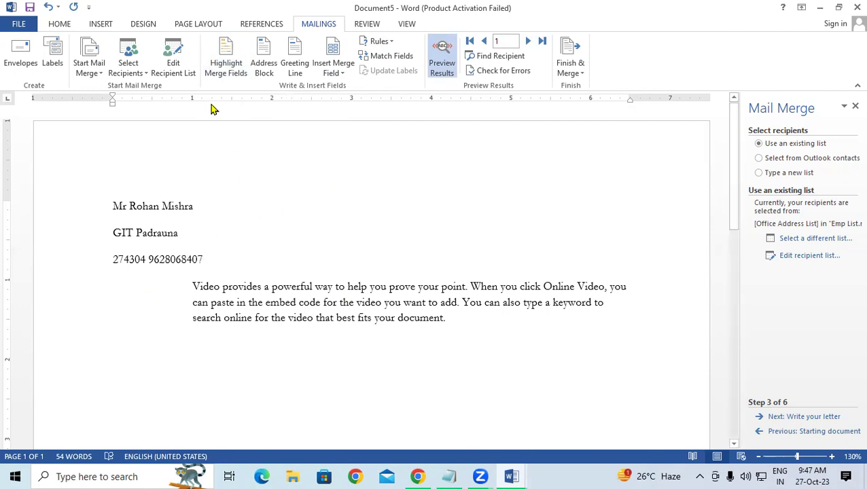
{"action": "left_click", "coordinate": [232, 57]}
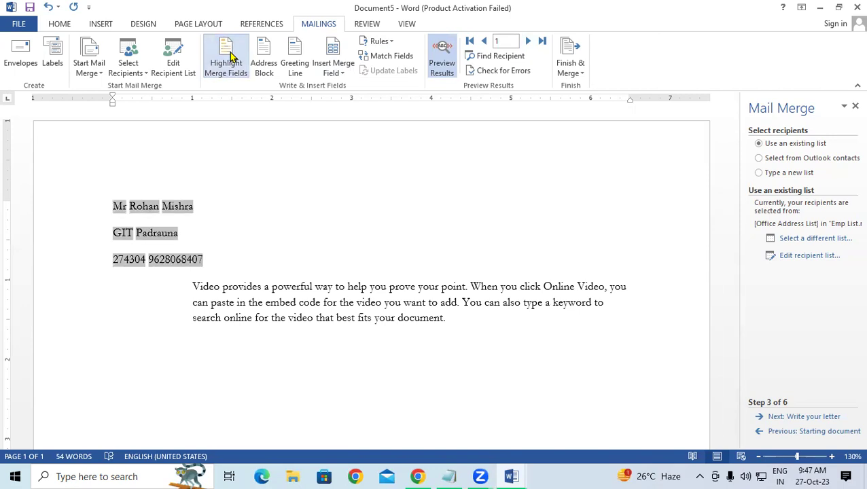
{"action": "left_click", "coordinate": [232, 57]}
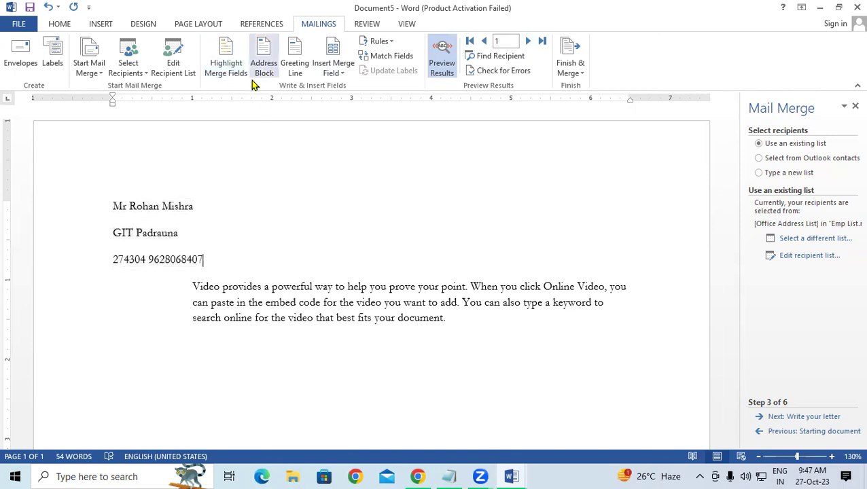
Place the caret at the end of the third recipient line and open Address Block
{"action": "left_click_drag", "start_coordinate": [219, 271], "coordinate": [107, 199]}
{"action": "left_click", "coordinate": [234, 258]}
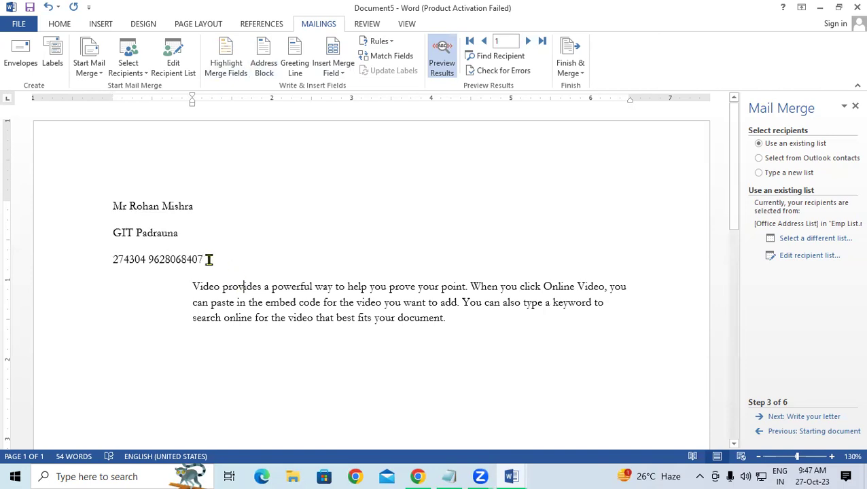
{"action": "left_click", "coordinate": [264, 58]}
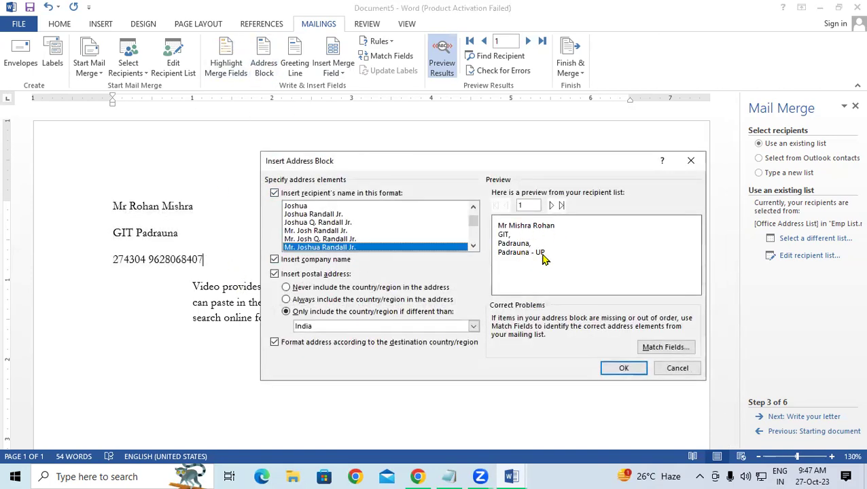
Close the Insert Address Block dialog without inserting an address block
{"action": "left_click", "coordinate": [691, 160]}
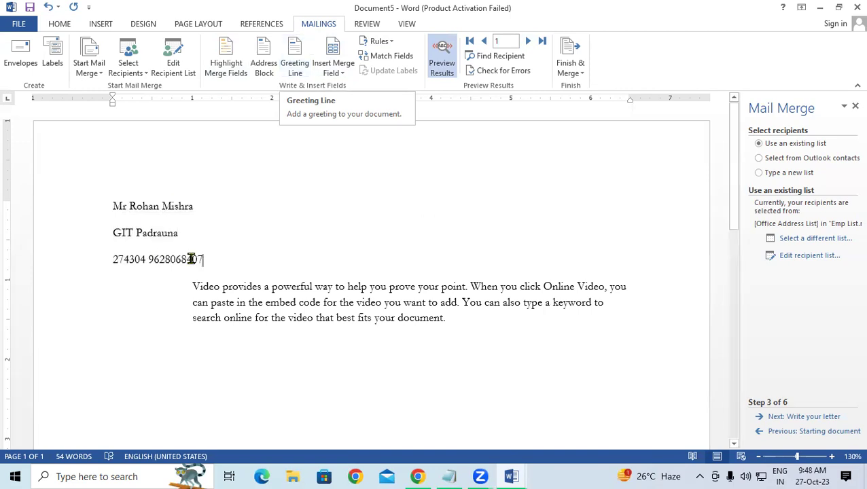
Open Greeting Line settings, keep 'Dear' as the salutation, and close without inserting
{"action": "left_click", "coordinate": [295, 62]}
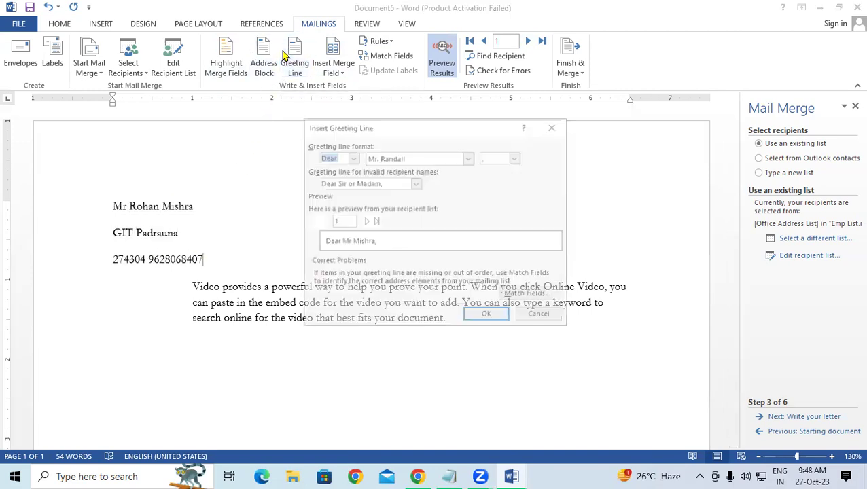
{"action": "left_click", "coordinate": [352, 158]}
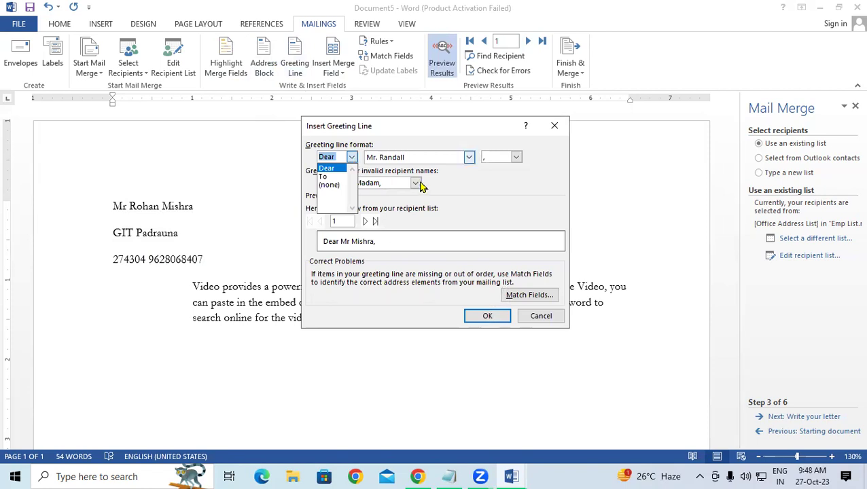
{"action": "left_click", "coordinate": [451, 186]}
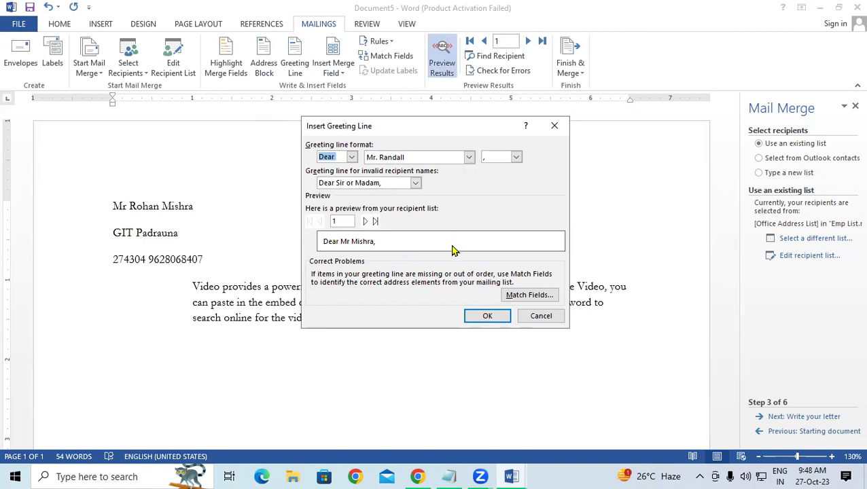
{"action": "left_click", "coordinate": [555, 126]}
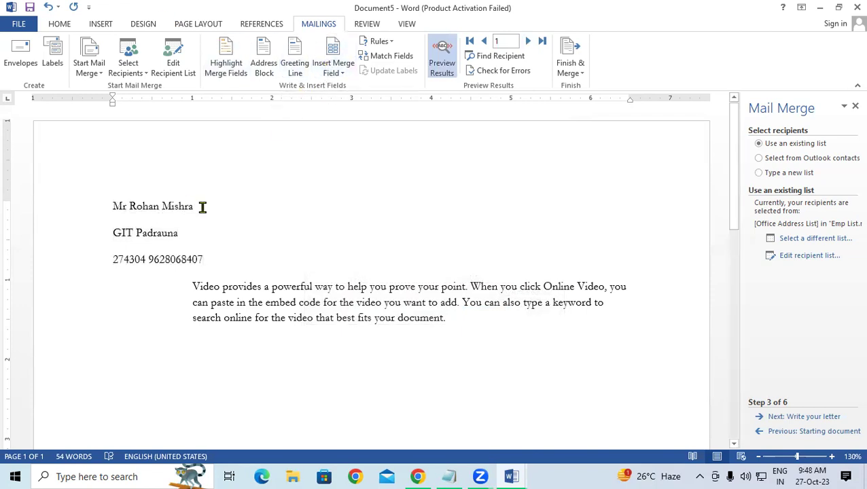
{"action": "left_click", "coordinate": [388, 43]}
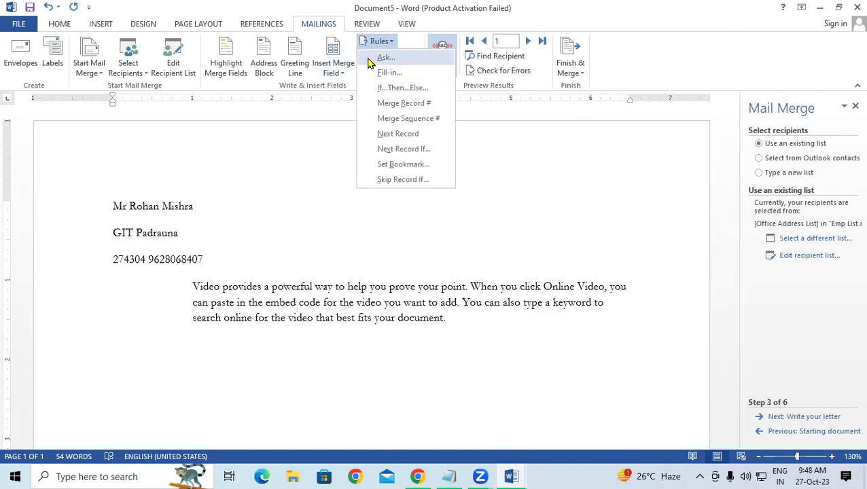
{"action": "left_click", "coordinate": [325, 181]}
{"action": "left_click", "coordinate": [400, 58]}
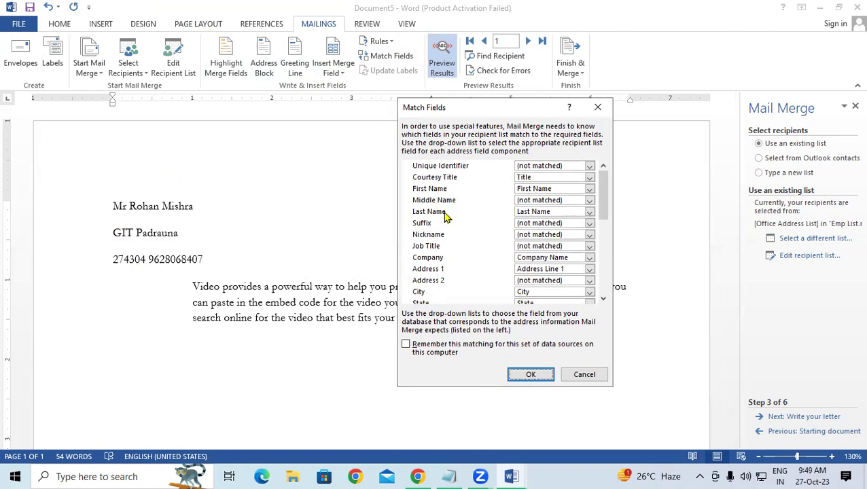
{"action": "left_click", "coordinate": [530, 378]}
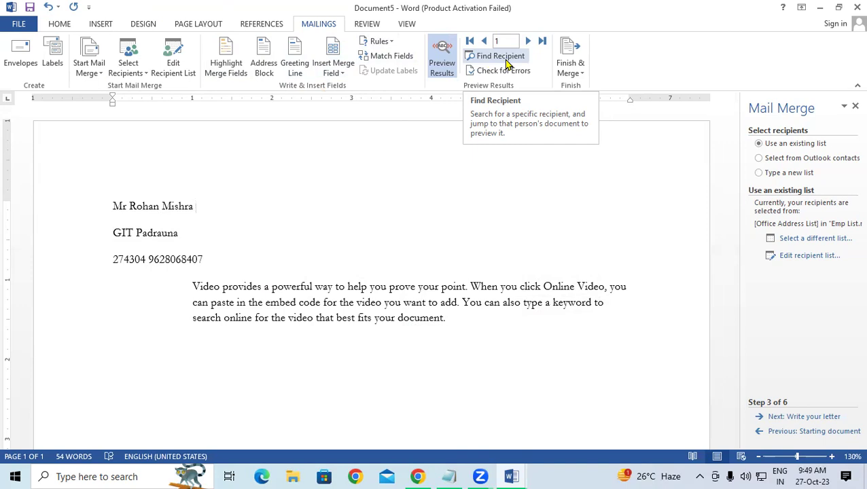
{"action": "left_click", "coordinate": [507, 60]}
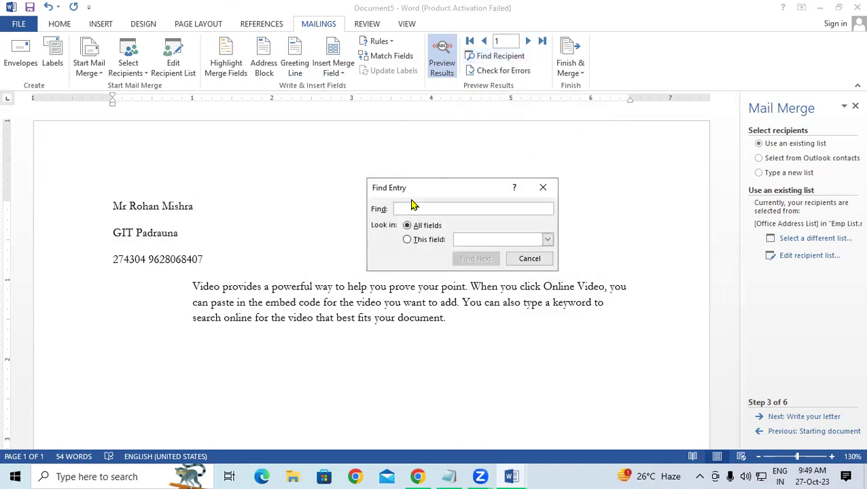
{"action": "left_click_drag", "start_coordinate": [422, 193], "coordinate": [550, 154]}
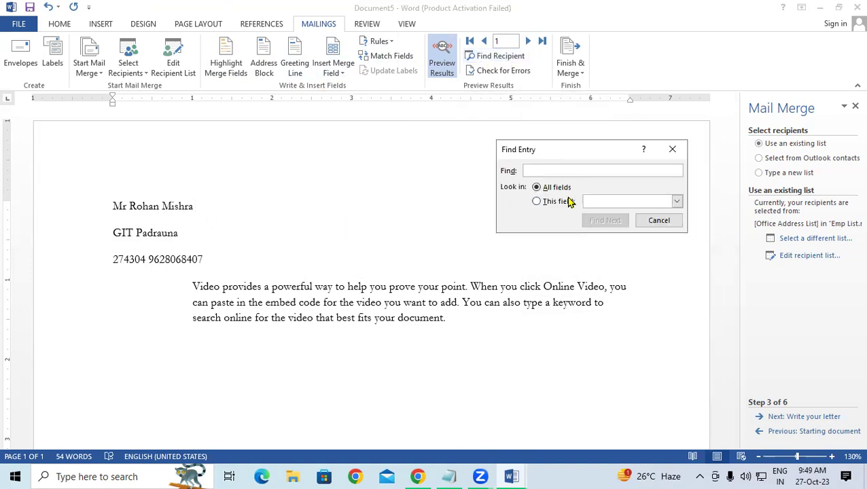
{"action": "type", "text": "Suresh"}
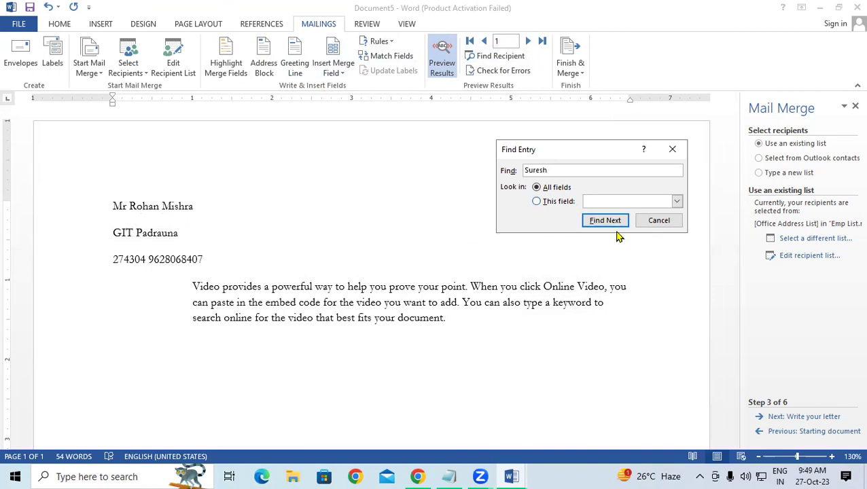
{"action": "left_click", "coordinate": [614, 221]}
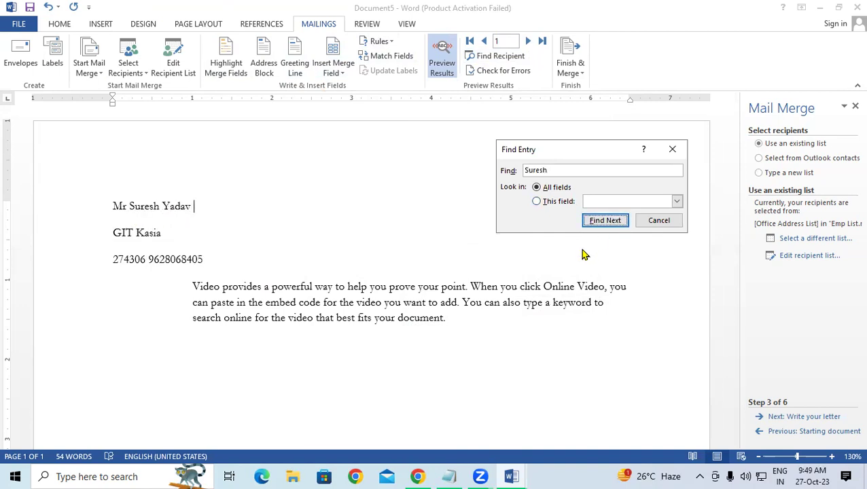
{"action": "left_click_drag", "start_coordinate": [573, 170], "coordinate": [518, 170]}
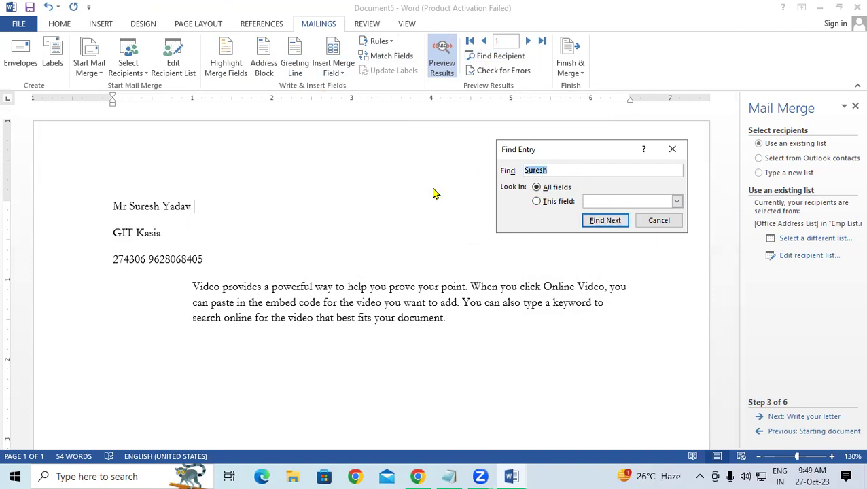
{"action": "type", "text": "Roha"}
{"action": "type", "text": "n"}
{"action": "left_click", "coordinate": [601, 224]}
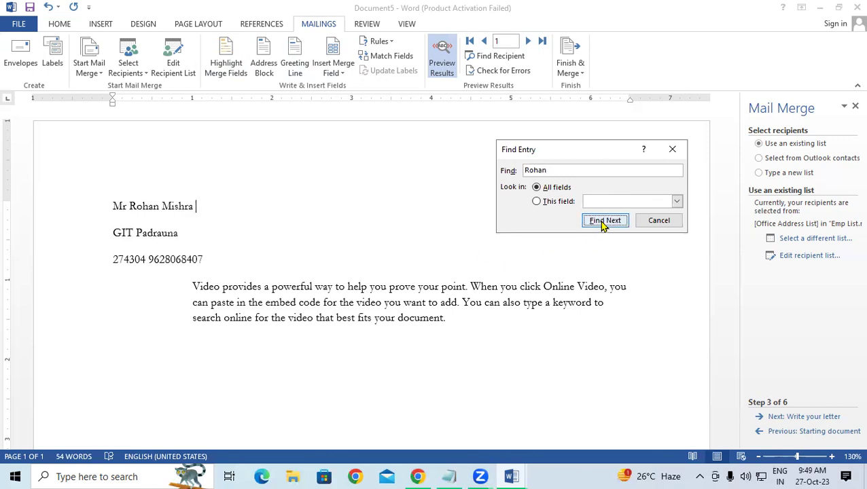
{"action": "left_click", "coordinate": [673, 149]}
{"action": "left_click_drag", "start_coordinate": [102, 204], "coordinate": [517, 333]}
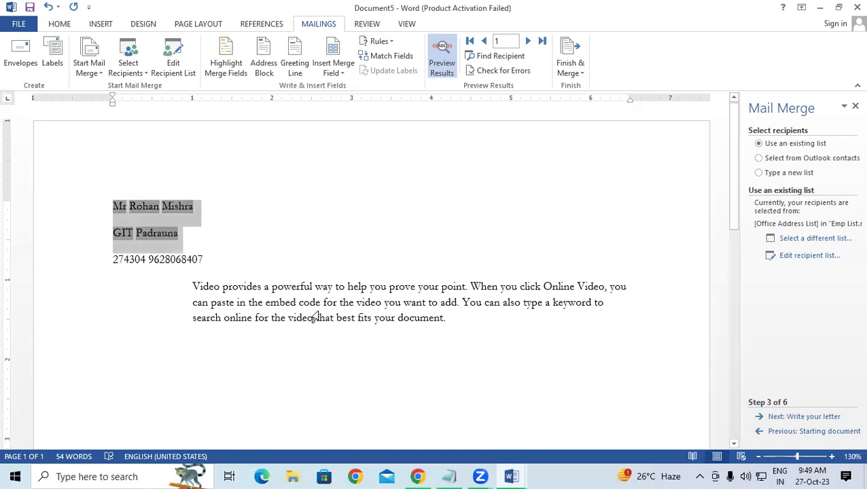
{"action": "left_click", "coordinate": [517, 333]}
{"action": "left_click_drag", "start_coordinate": [113, 208], "coordinate": [478, 340]}
{"action": "left_click", "coordinate": [478, 341]}
{"action": "left_click_drag", "start_coordinate": [99, 207], "coordinate": [517, 369]}
{"action": "left_click", "coordinate": [236, 266]}
{"action": "left_click_drag", "start_coordinate": [128, 209], "coordinate": [512, 349]}
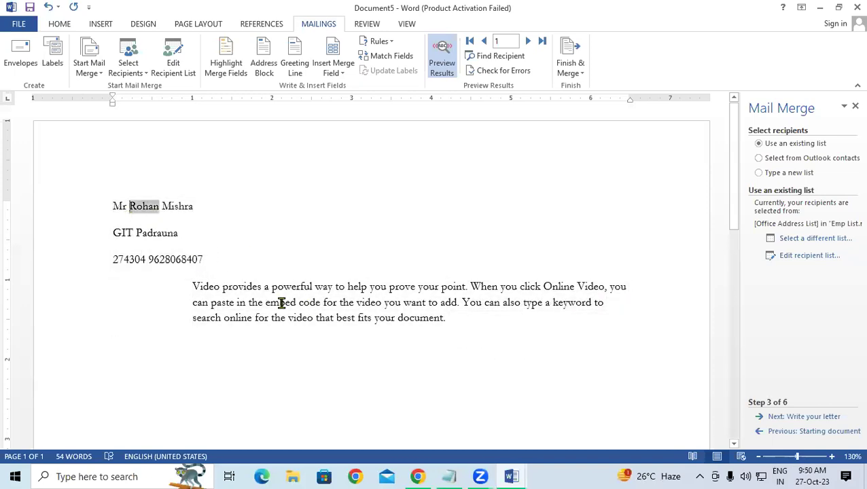
{"action": "left_click", "coordinate": [511, 350]}
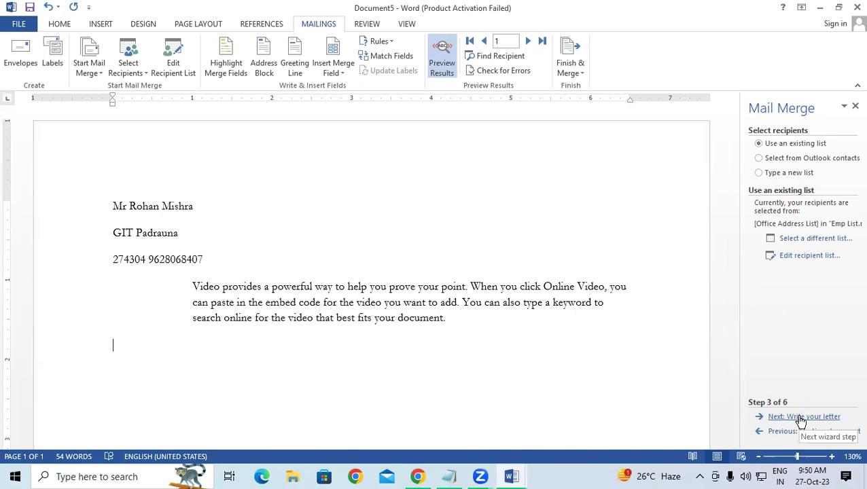
Advance the Mail Merge wizard through Write your letter, Preview your letters, and Complete the merge
{"action": "left_click", "coordinate": [802, 420]}
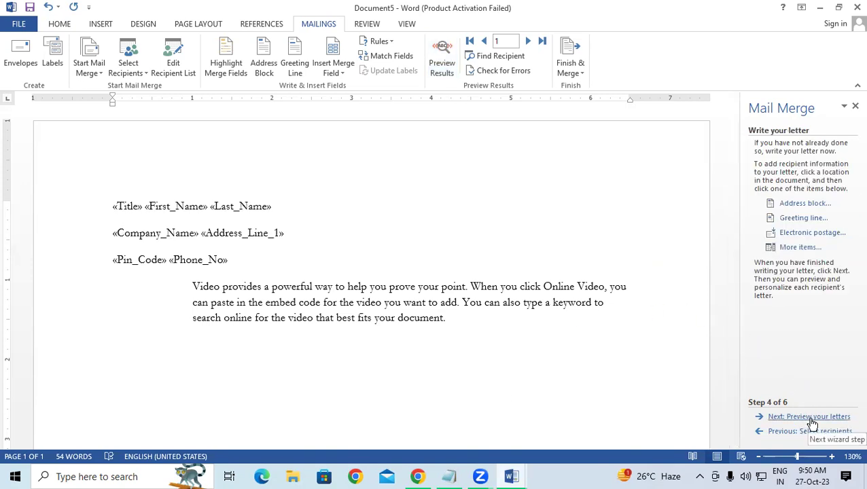
{"action": "left_click", "coordinate": [804, 418]}
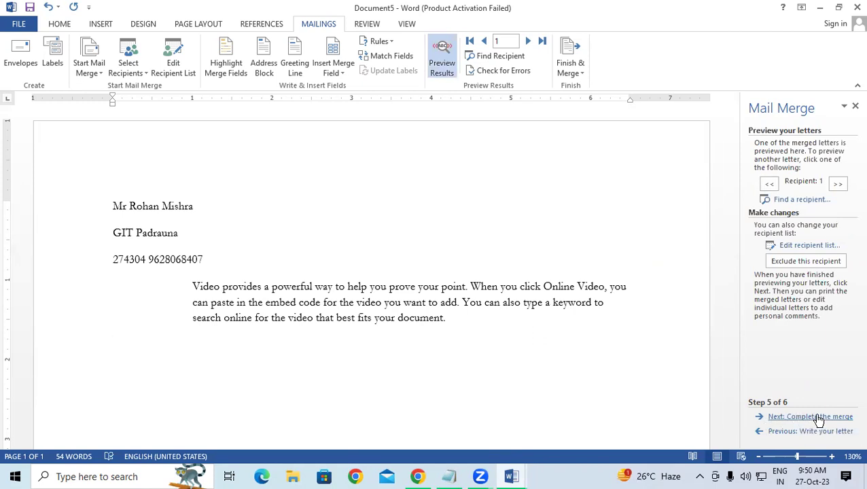
{"action": "left_click", "coordinate": [818, 418]}
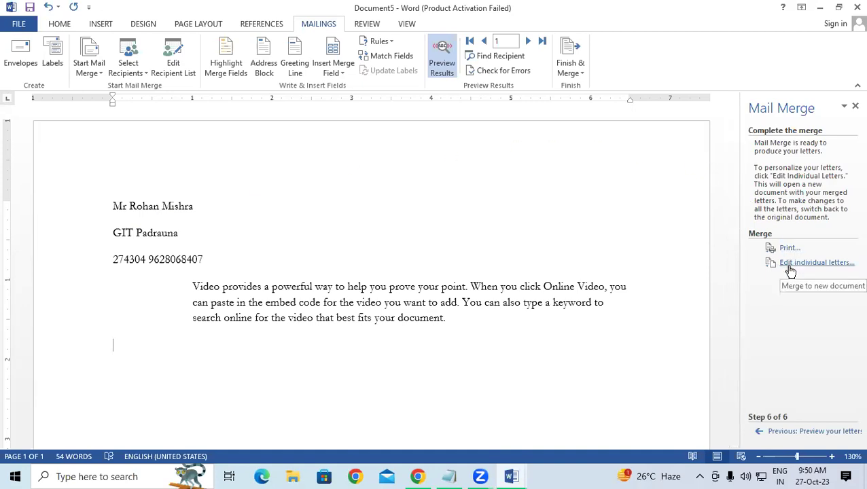
Edit individual letters and merge all records into the new Letters1 document
{"action": "left_click", "coordinate": [825, 264]}
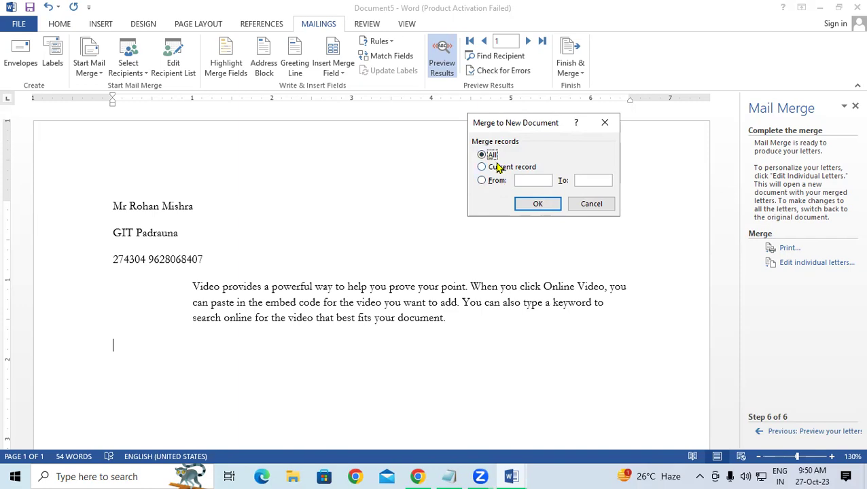
{"action": "left_click", "coordinate": [482, 168]}
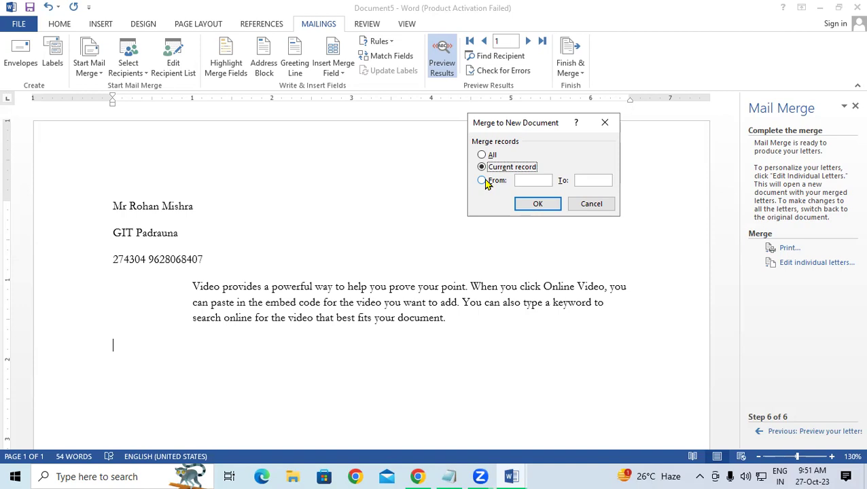
{"action": "left_click", "coordinate": [484, 156]}
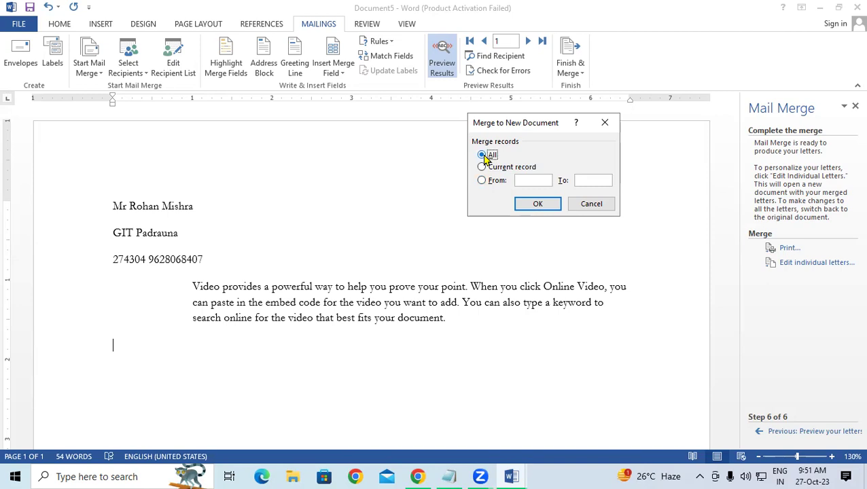
{"action": "left_click", "coordinate": [534, 207]}
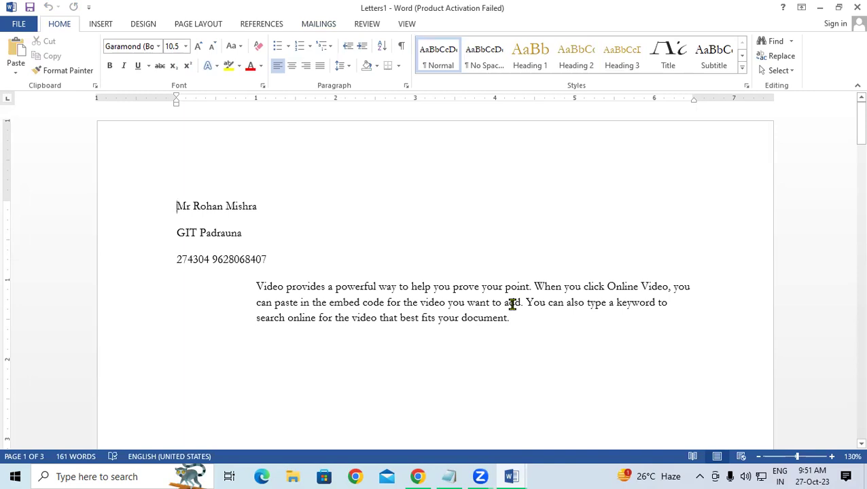
{"action": "mouse_move", "coordinate": [176, 206]}
{"action": "left_mouse_down"}
{"action": "mouse_move", "coordinate": [210, 227]}
{"action": "mouse_move", "coordinate": [554, 328]}
{"action": "left_mouse_up"}
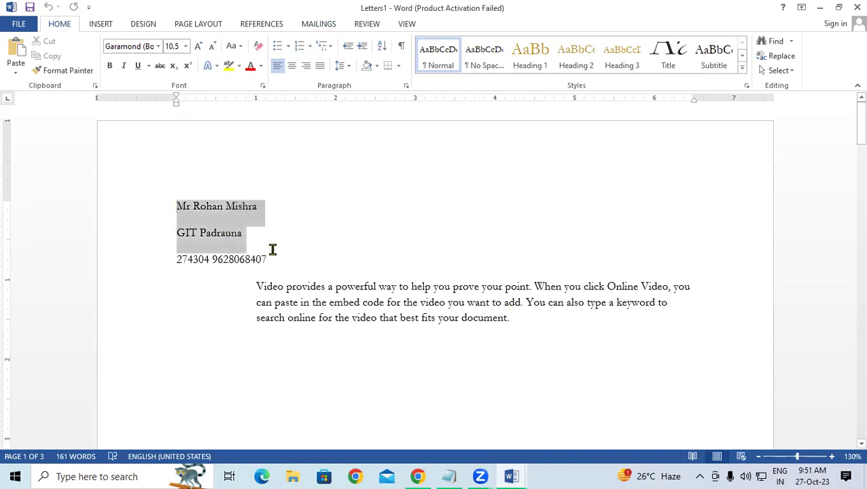
{"action": "left_click", "coordinate": [554, 328]}
{"action": "left_click_drag", "start_coordinate": [858, 136], "coordinate": [849, 254]}
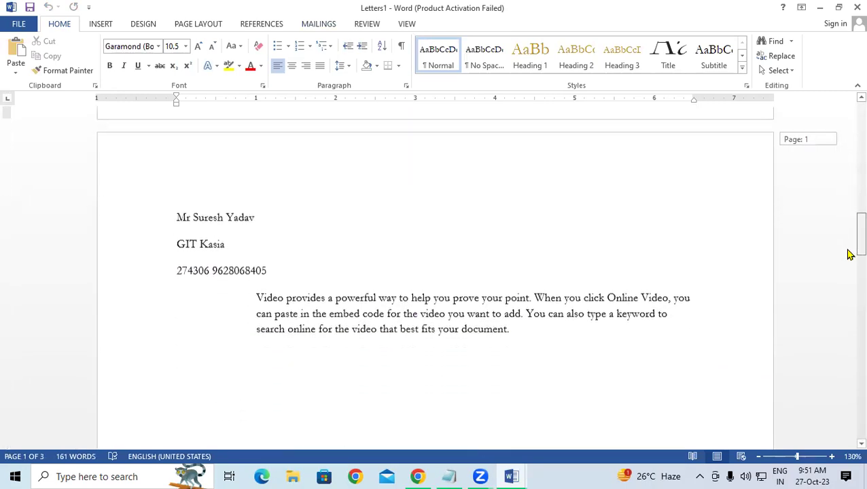
{"action": "left_click_drag", "start_coordinate": [173, 216], "coordinate": [532, 329]}
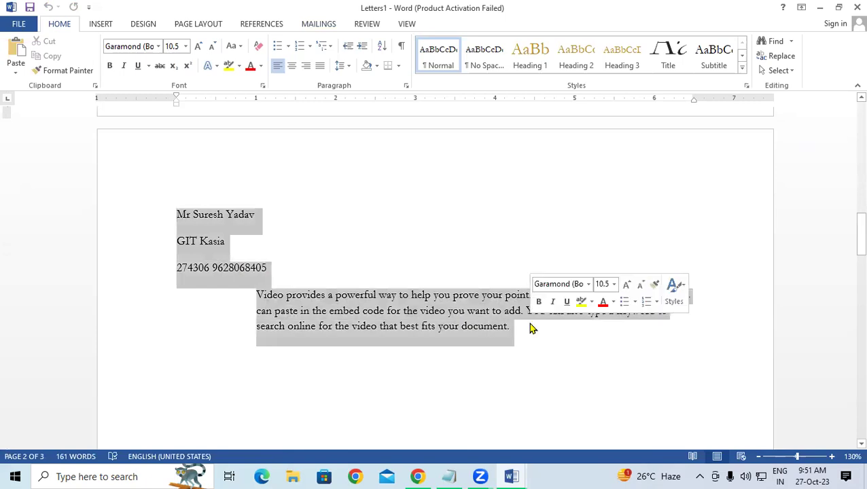
{"action": "left_click", "coordinate": [532, 329]}
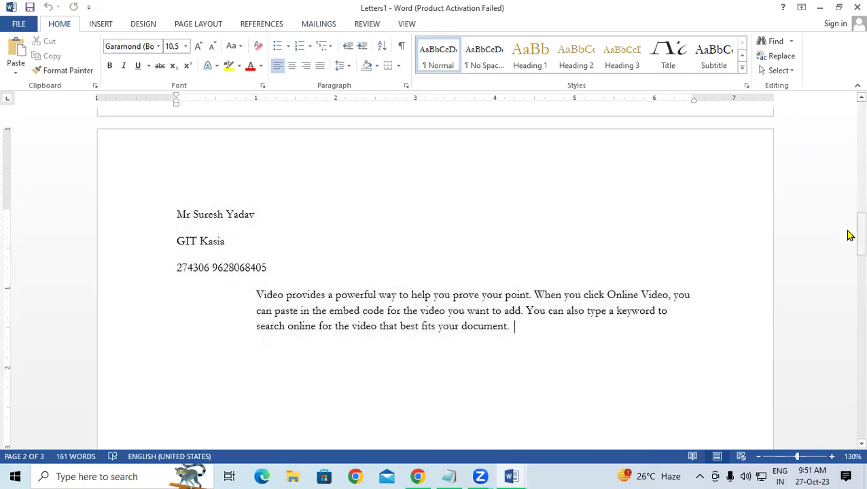
{"action": "left_click_drag", "start_coordinate": [849, 236], "coordinate": [849, 348]}
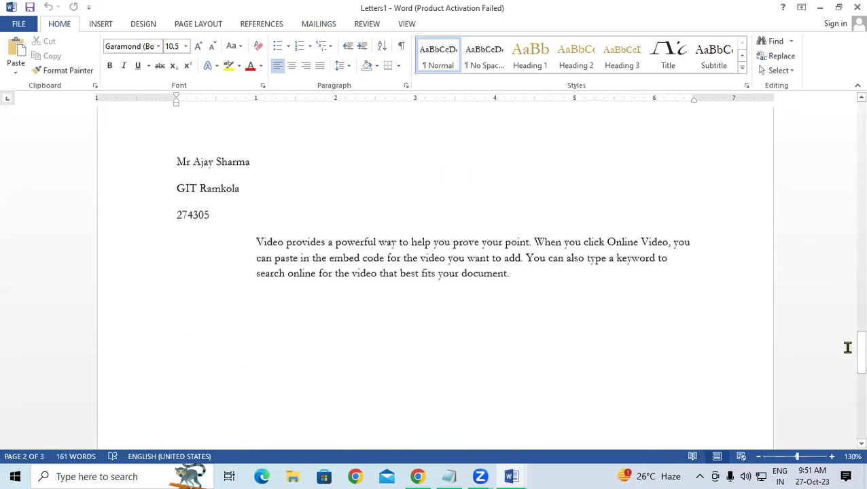
{"action": "left_click_drag", "start_coordinate": [171, 158], "coordinate": [565, 292]}
{"action": "left_click", "coordinate": [567, 293]}
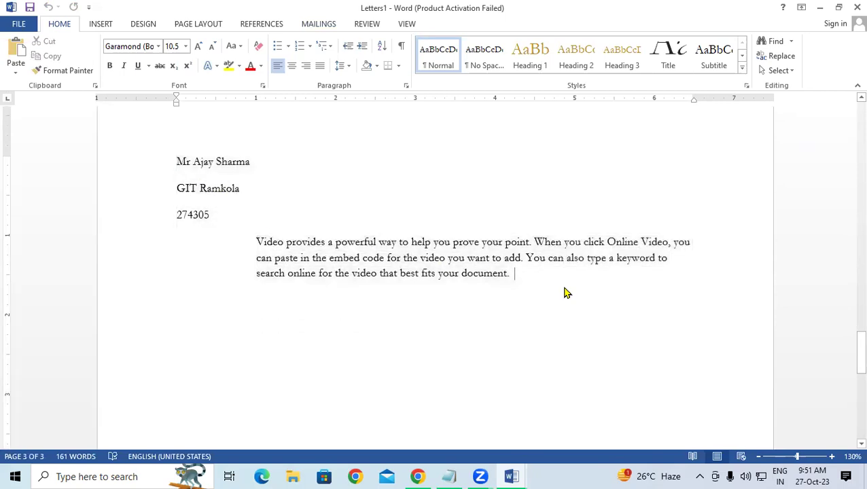
{"action": "left_click_drag", "start_coordinate": [850, 355], "coordinate": [854, 163]}
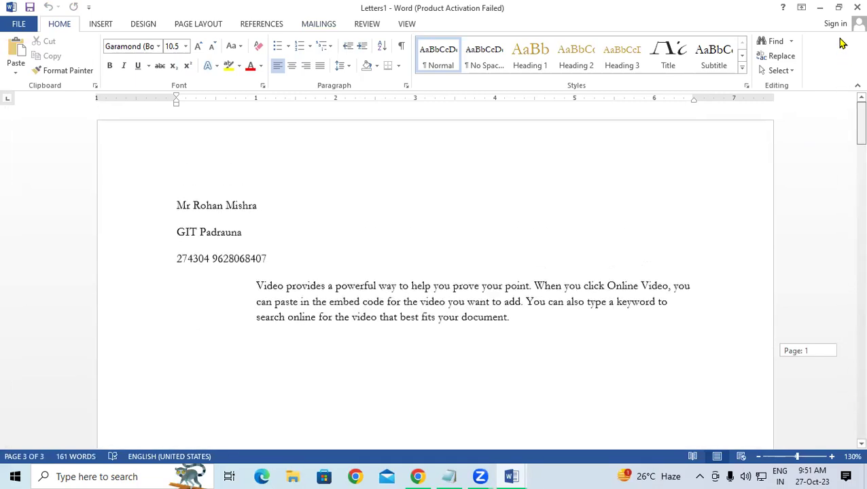
{"action": "left_click", "coordinate": [325, 272]}
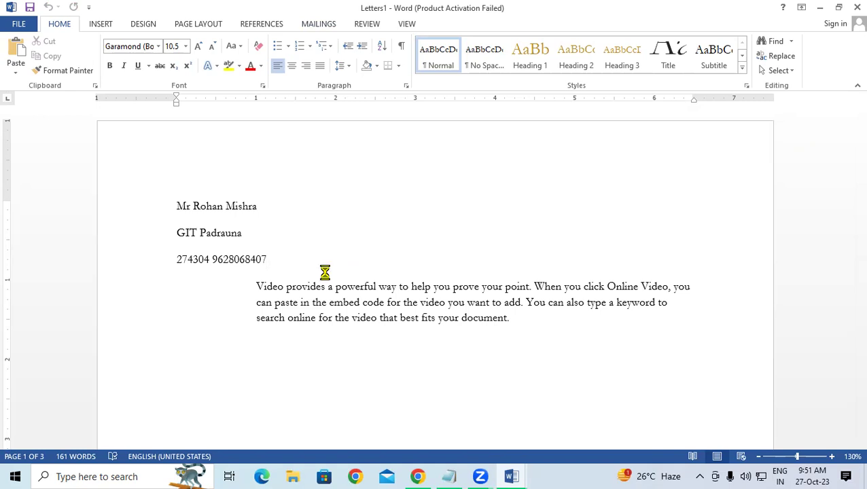
Show the Print preview for Letters1 with Ctrl+P and select the Copies value
{"action": "key", "text": "ctrl+p"}
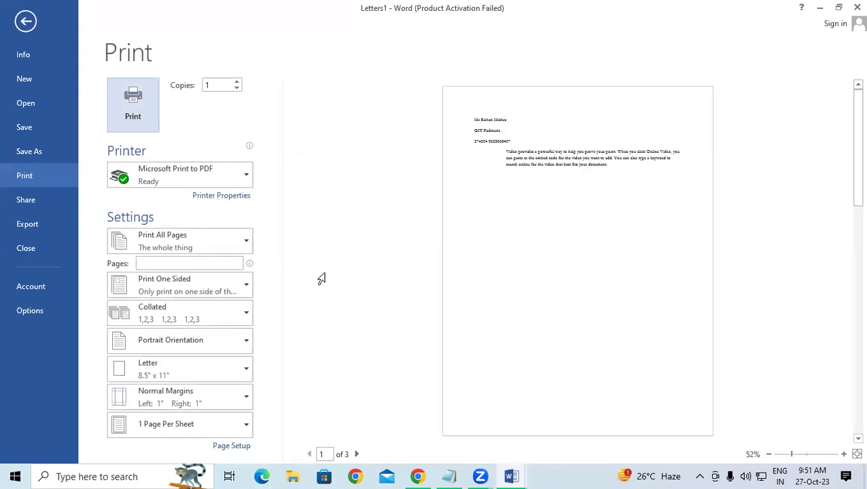
{"action": "double_click", "coordinate": [211, 84]}
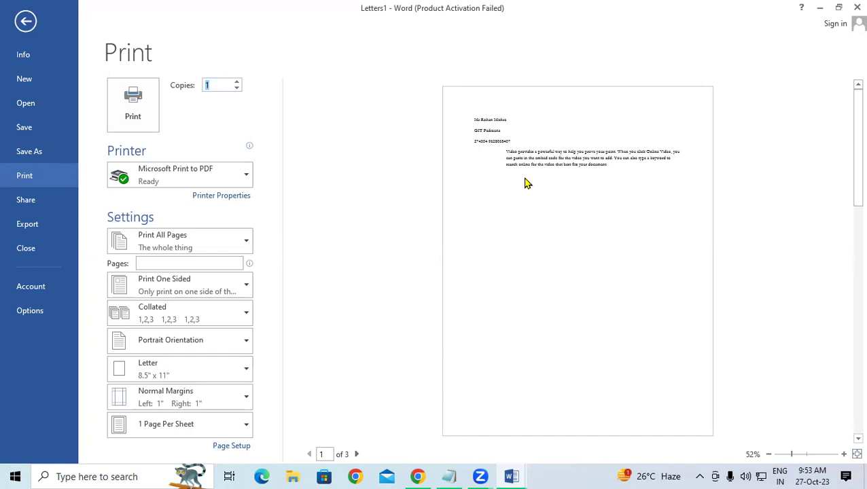
Exit the Print preview of the three-page Letters1 merged document and return to editing
{"action": "left_click", "coordinate": [22, 27]}
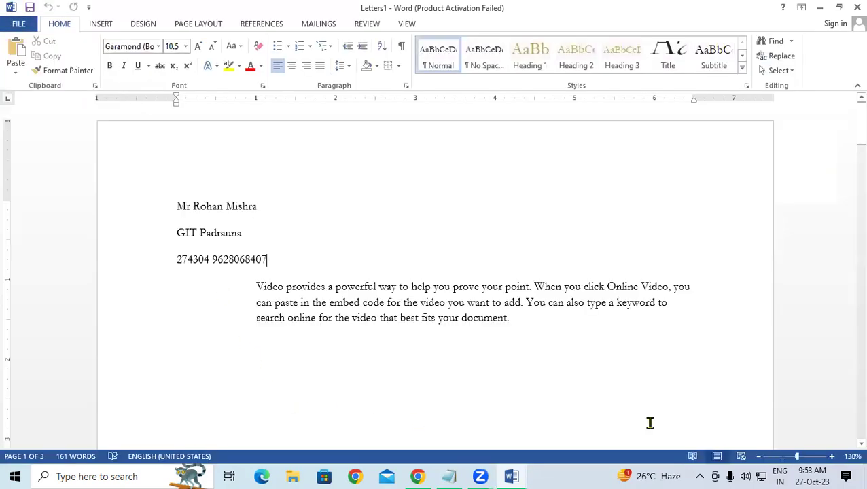